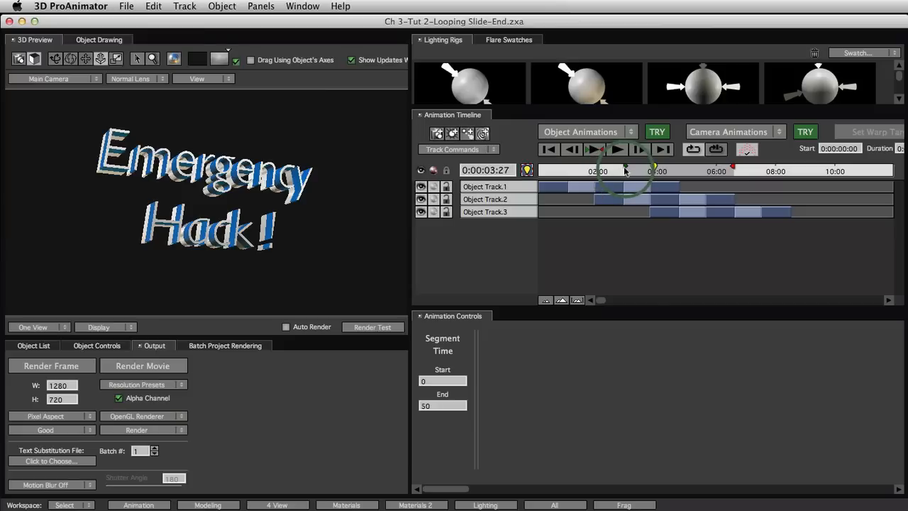
pyautogui.click(601, 157)
pyautogui.click(629, 245)
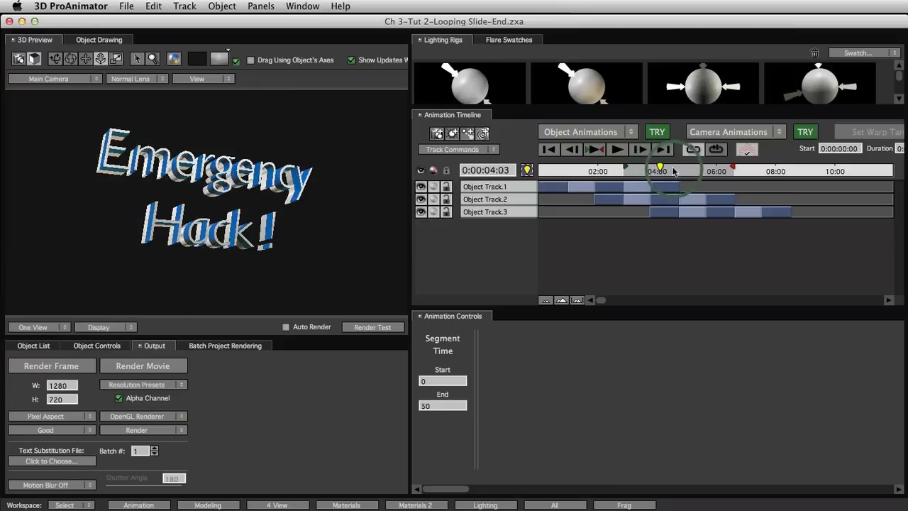
pyautogui.click(599, 133)
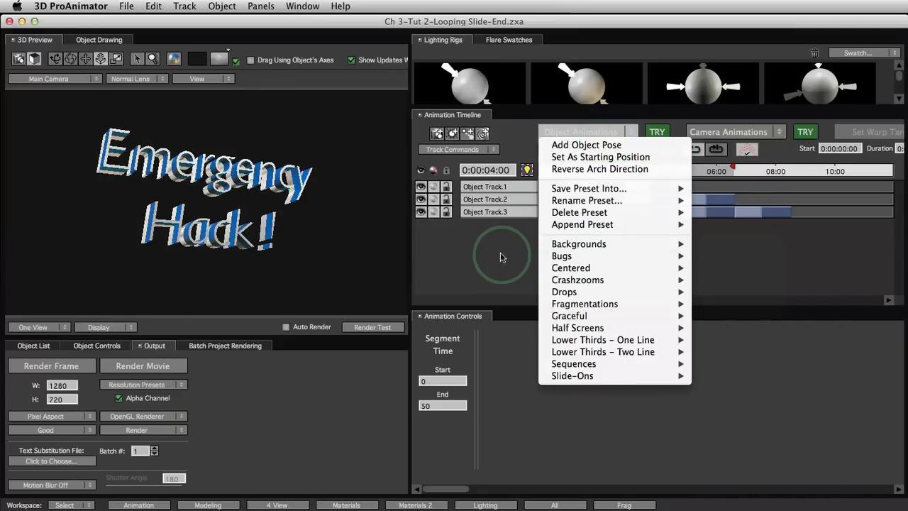
pyautogui.click(520, 274)
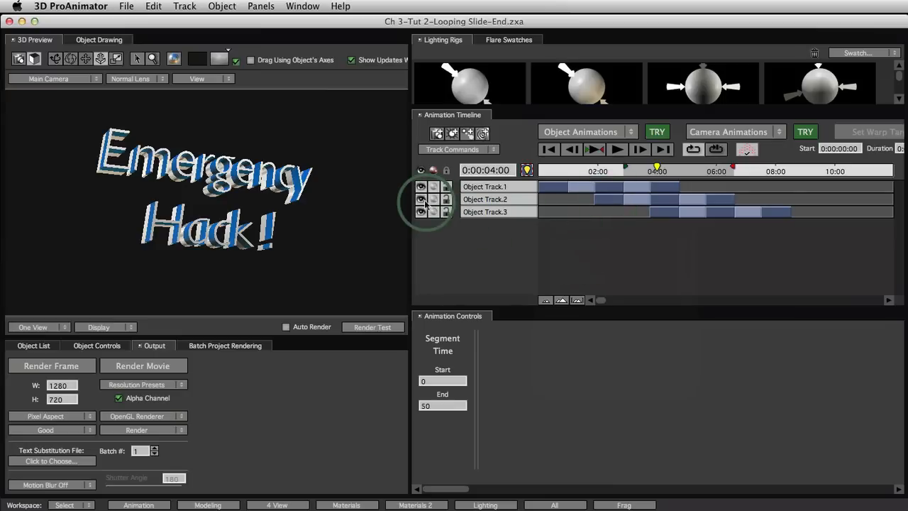
# Hide Object Track.2 and Object Track.3, and remove the tweaks from the middle pose of Object Track.1
pyautogui.click(419, 199)
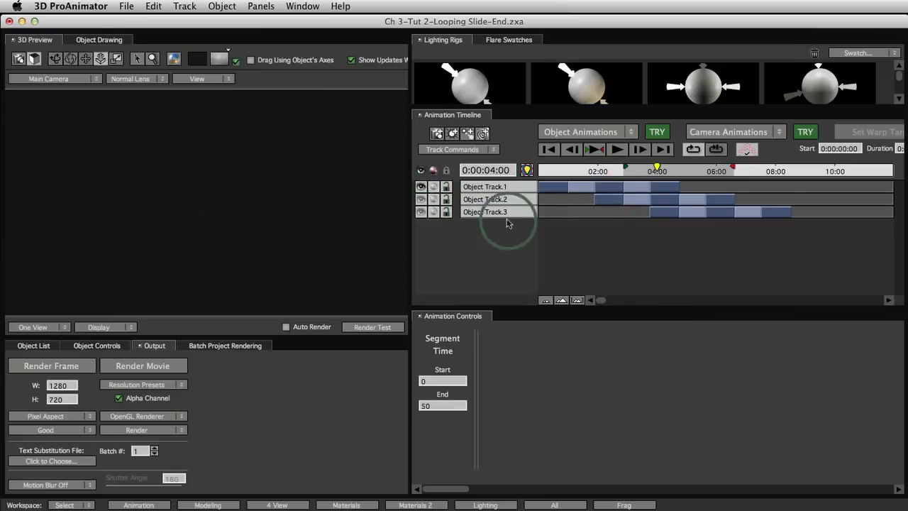
pyautogui.moveTo(656, 168); pyautogui.dragTo(600, 171)
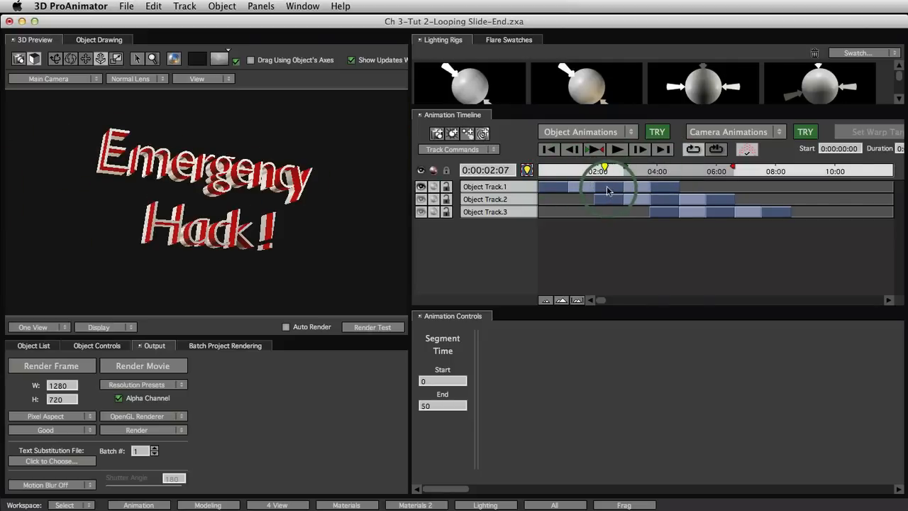
pyautogui.click(608, 188)
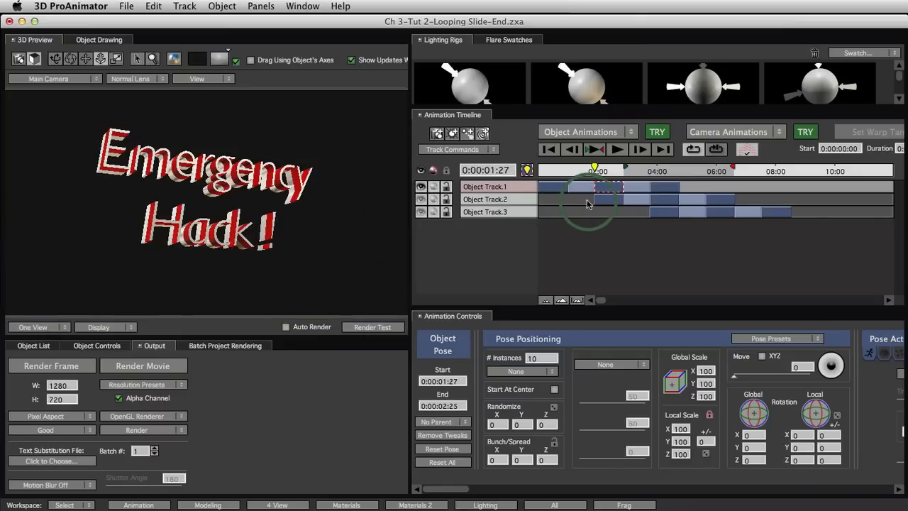
pyautogui.click(442, 437)
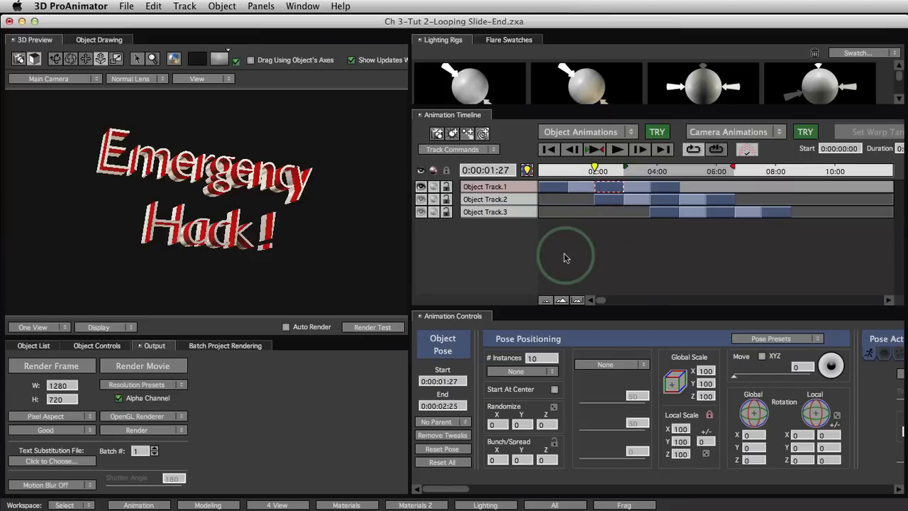
# Select the first pose of Object Track.1 and view it through User Camera 1 with the text and the main camera both in frame
pyautogui.click(555, 189)
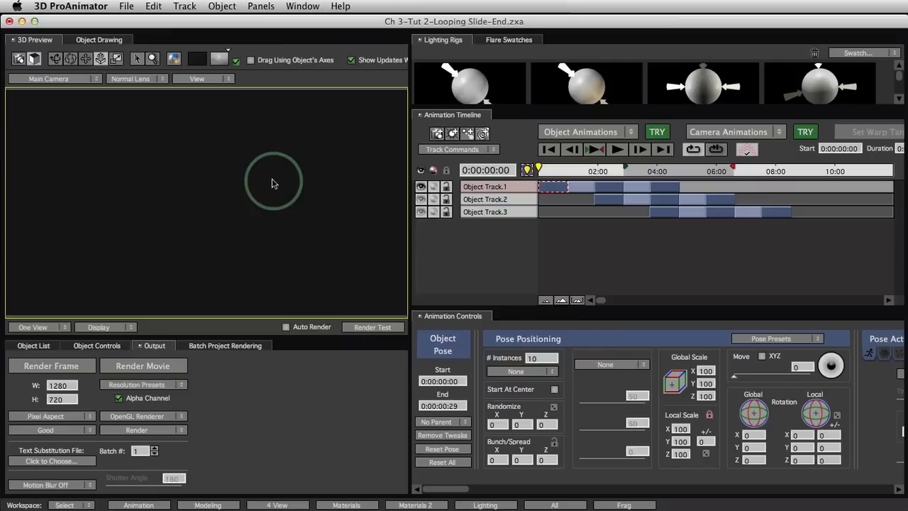
pyautogui.click(64, 84)
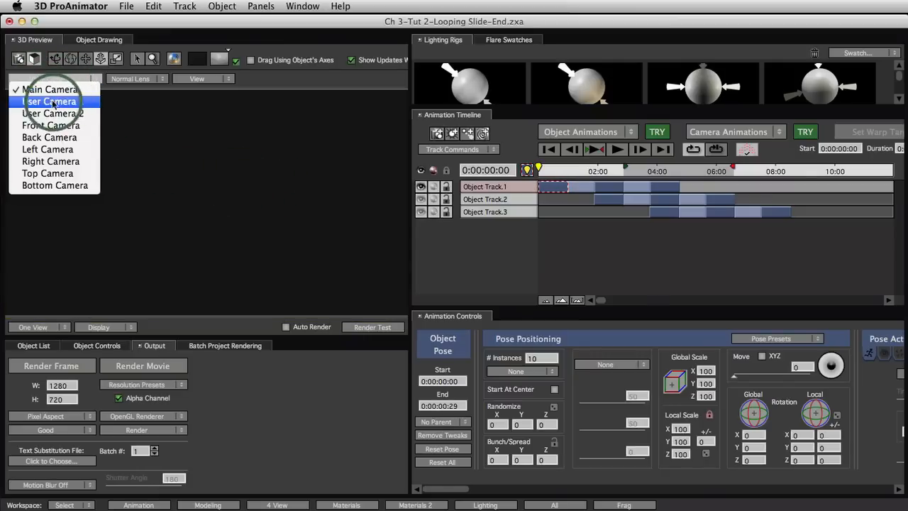
pyautogui.click(79, 105)
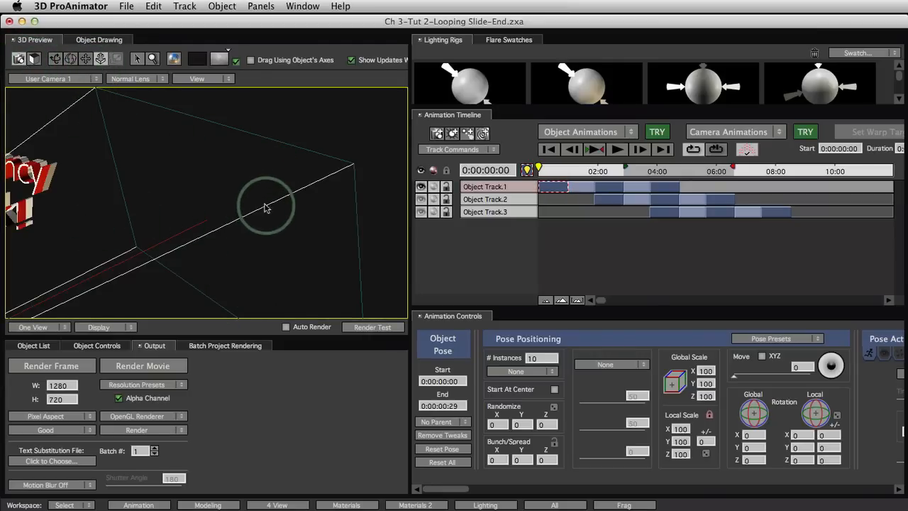
pyautogui.moveTo(267, 186); pyautogui.dragTo(277, 296)
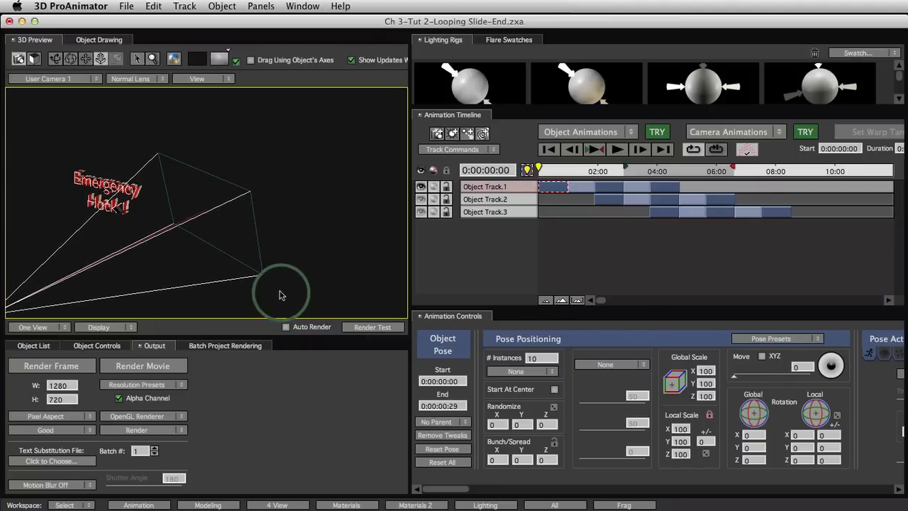
pyautogui.click(86, 58)
pyautogui.moveTo(166, 97); pyautogui.dragTo(250, 174)
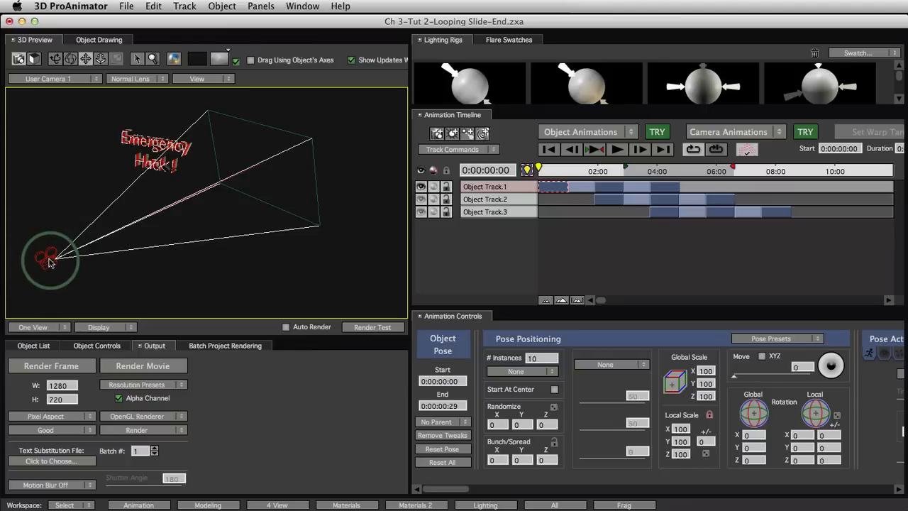
# Orbit behind the main camera and scrub to 0:00:01:06 to examine how the text enters the camera's field of view
pyautogui.click(56, 58)
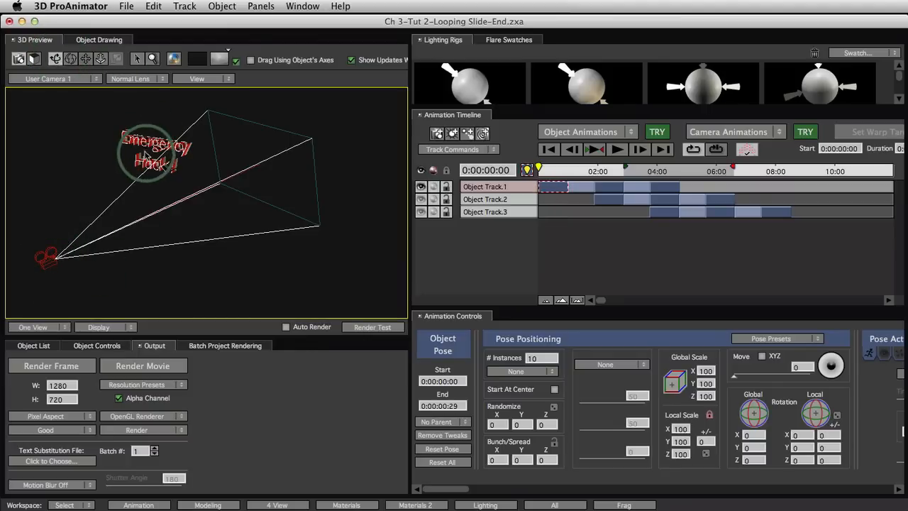
pyautogui.moveTo(182, 254); pyautogui.dragTo(202, 273)
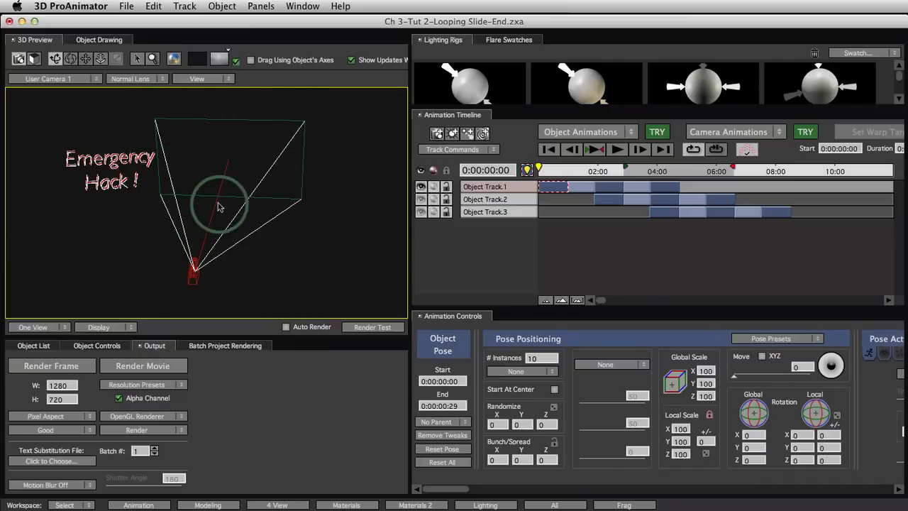
pyautogui.moveTo(227, 203); pyautogui.dragTo(200, 218)
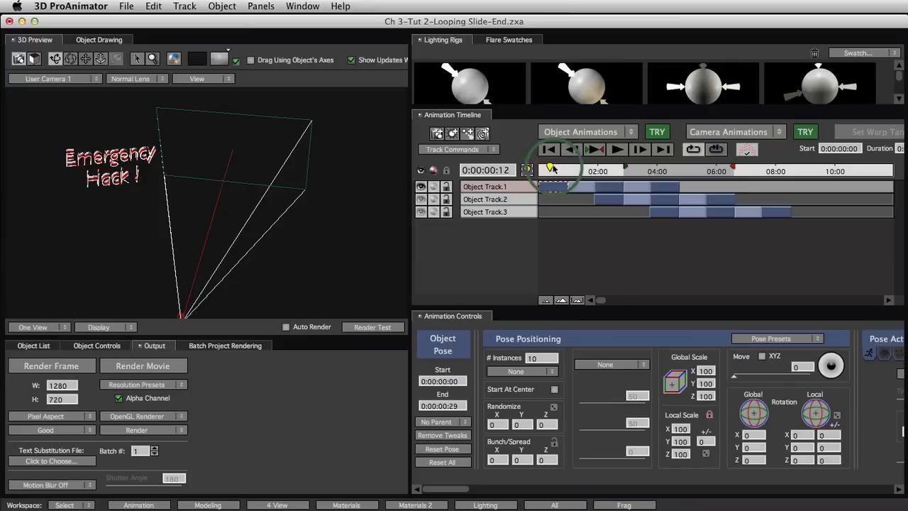
pyautogui.moveTo(559, 168); pyautogui.dragTo(575, 165)
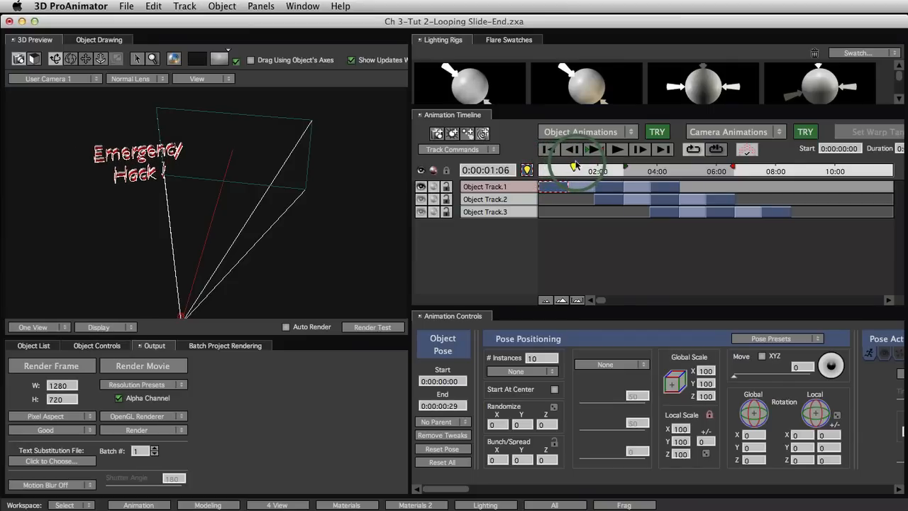
# Check the text's position at 0:00:01:06 through the Main Camera
pyautogui.click(64, 79)
pyautogui.click(67, 88)
pyautogui.click(16, 162)
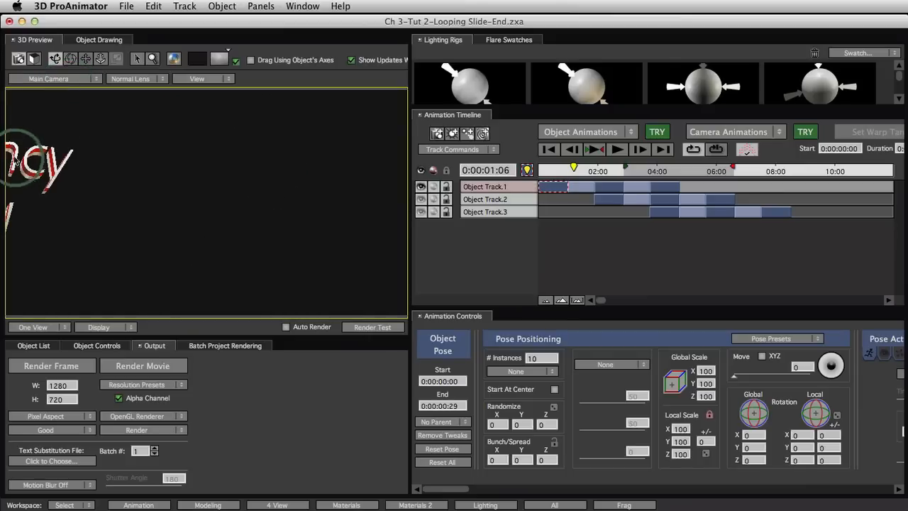
# Return to User Camera 1 and scrub to 0:00:03:20 to examine where the text leaves the camera's field of view
pyautogui.click(71, 79)
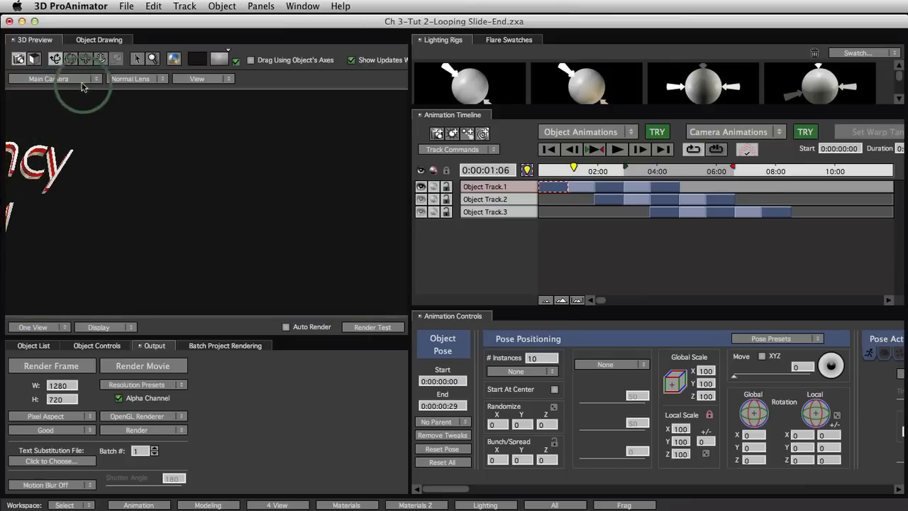
pyautogui.click(69, 99)
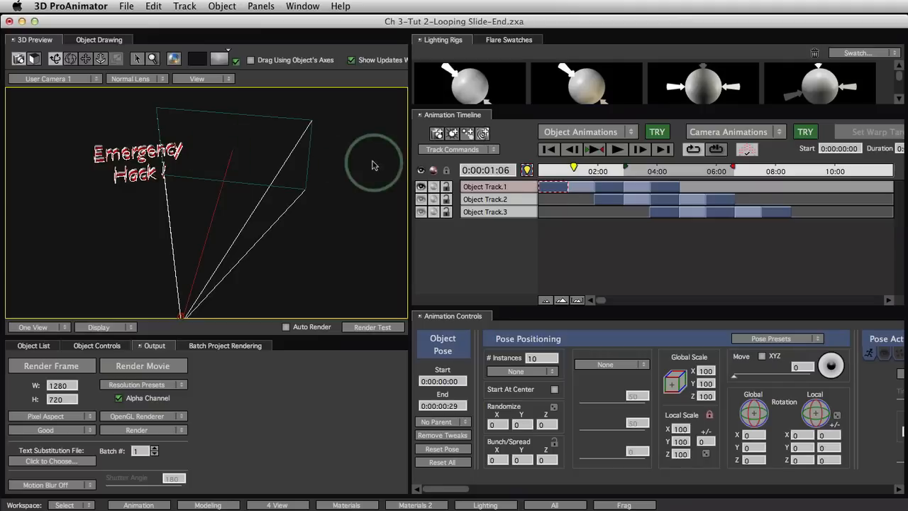
pyautogui.moveTo(574, 168); pyautogui.dragTo(658, 168)
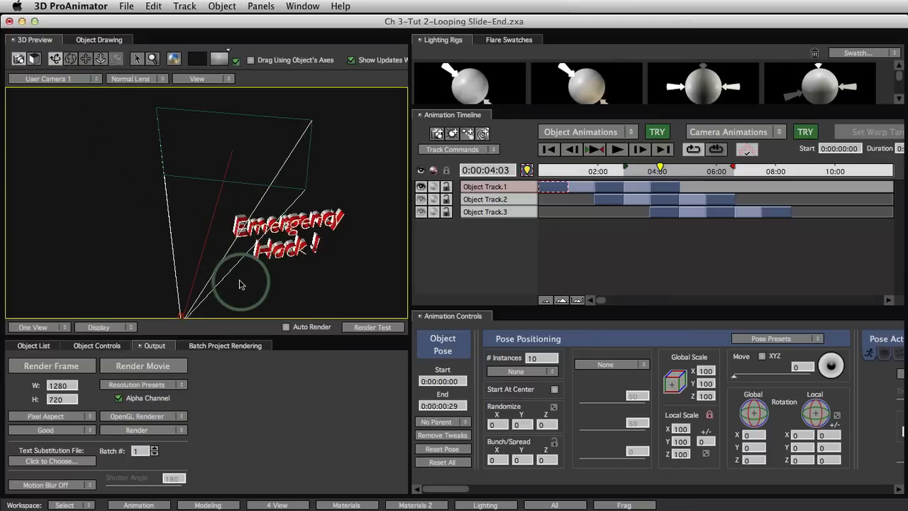
pyautogui.moveTo(240, 285); pyautogui.dragTo(282, 285)
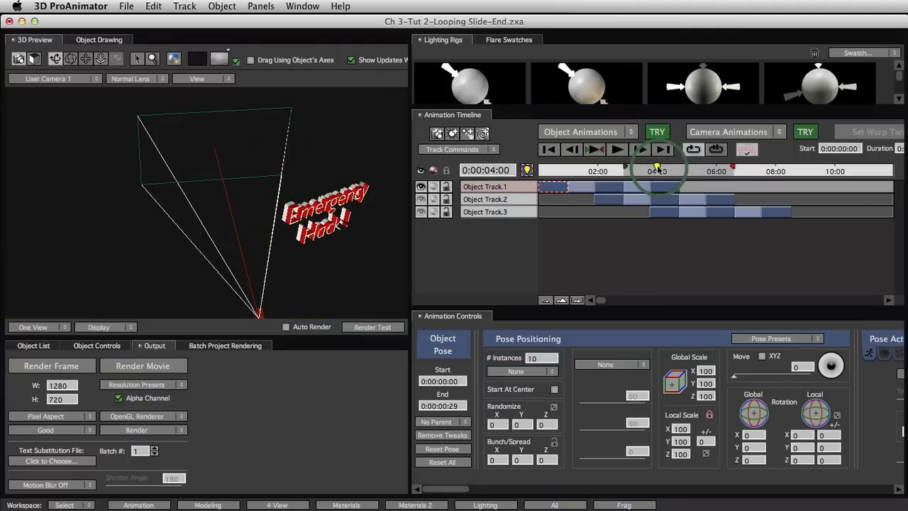
pyautogui.moveTo(652, 171); pyautogui.dragTo(649, 173)
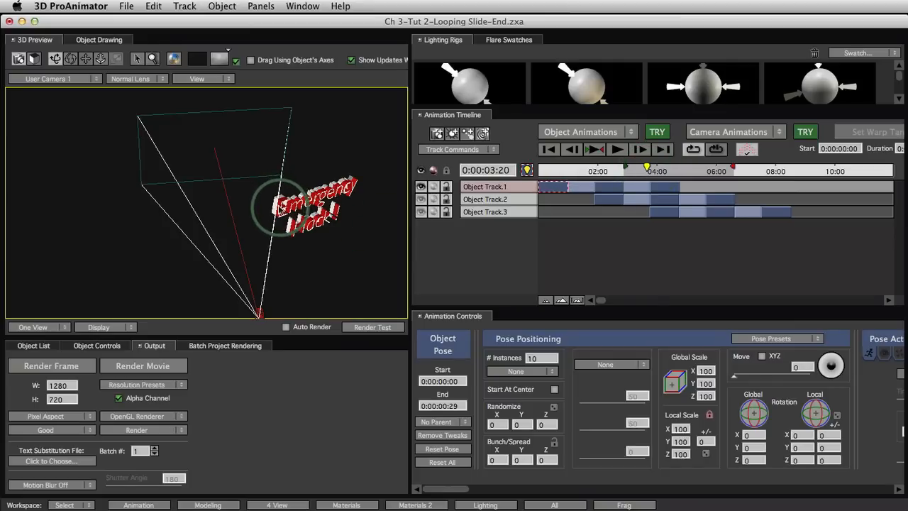
# Check frame 0:00:03:20 through the Main Camera and return to User Camera 1
pyautogui.click(61, 78)
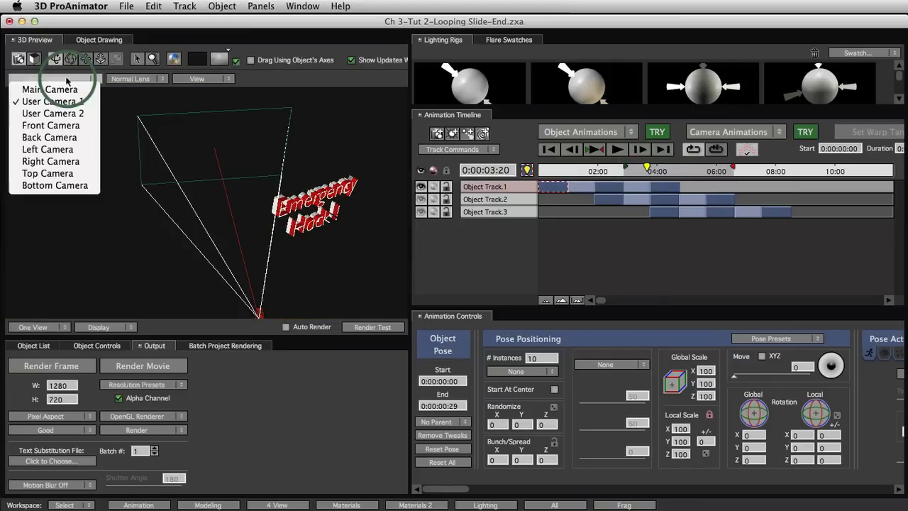
pyautogui.click(67, 91)
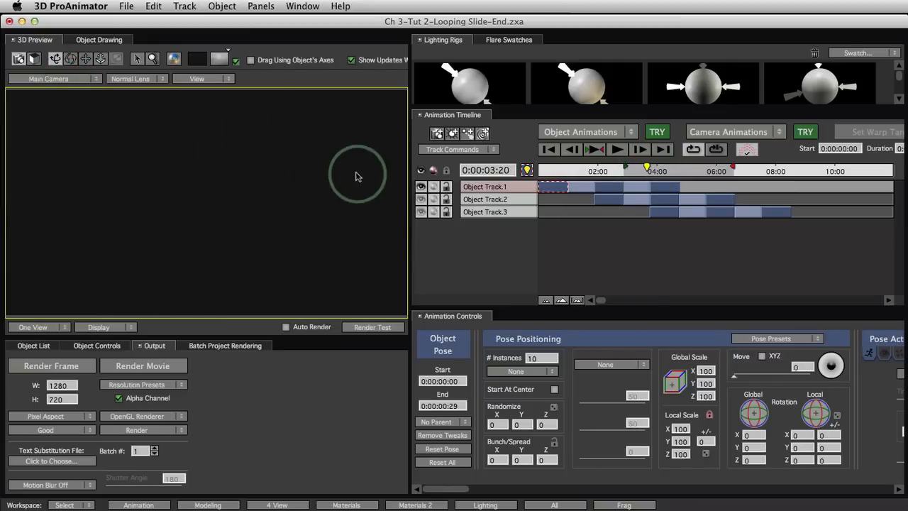
pyautogui.click(79, 80)
pyautogui.click(80, 100)
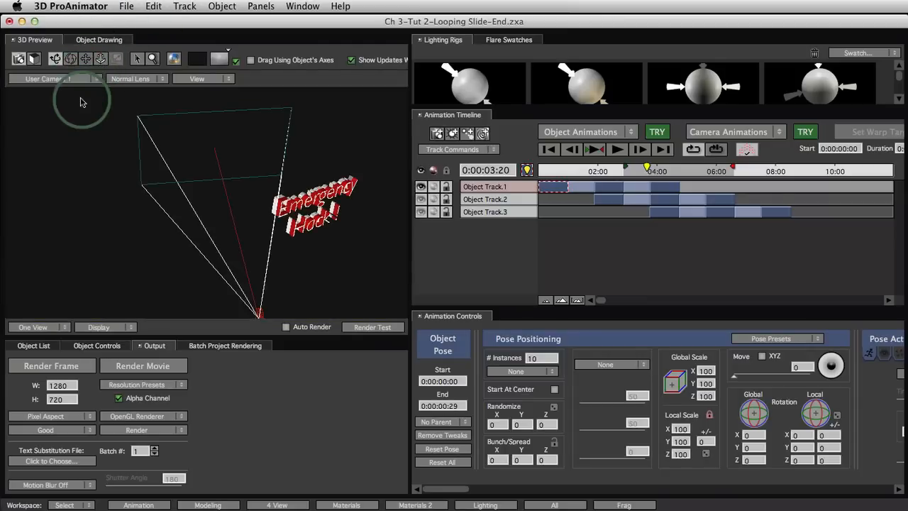
# Step the playhead back to 0:00:03:19 and check that frame through the Main Camera
pyautogui.click(250, 140)
pyautogui.click(648, 169)
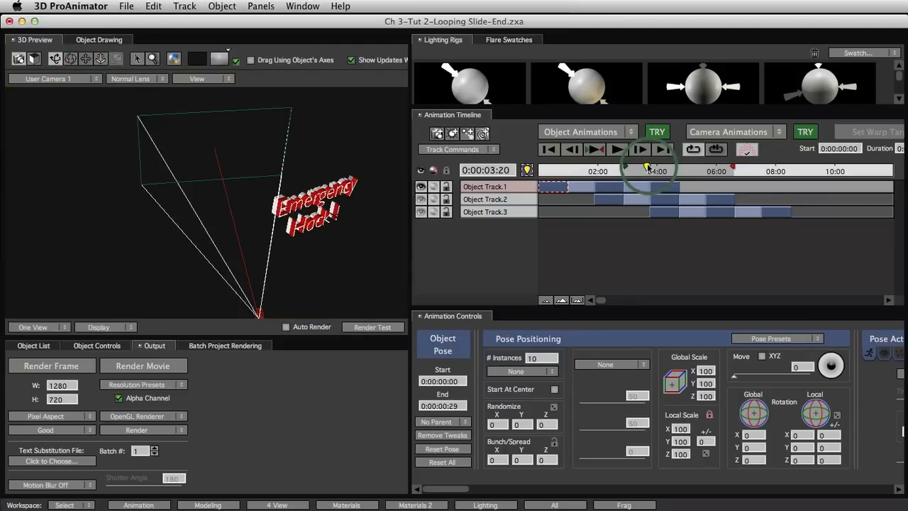
pyautogui.moveTo(647, 168); pyautogui.dragTo(646, 167)
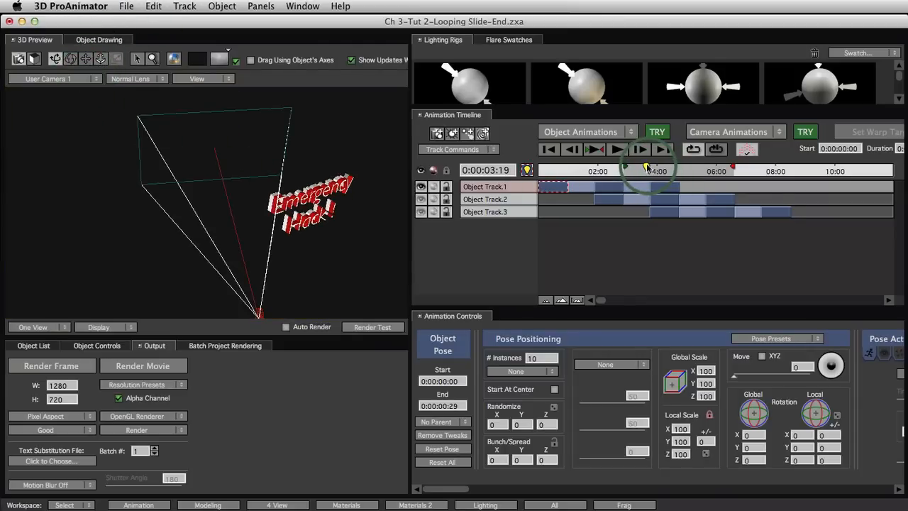
pyautogui.click(74, 79)
pyautogui.click(75, 86)
pyautogui.click(238, 200)
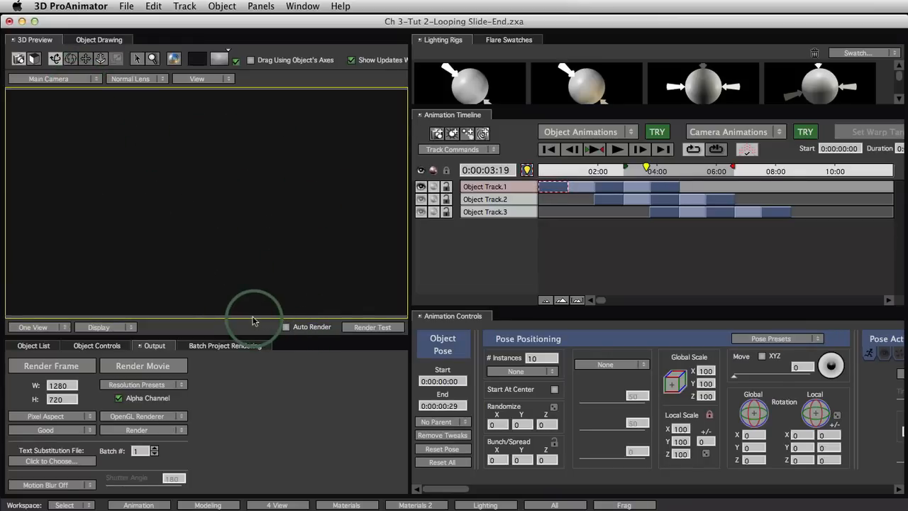
pyautogui.moveTo(250, 339); pyautogui.dragTo(239, 325)
# Orbit the scene in User Camera 1 and scrub back to 0:00:03:16 to compare the text with the edge of the camera's frame
pyautogui.click(53, 78)
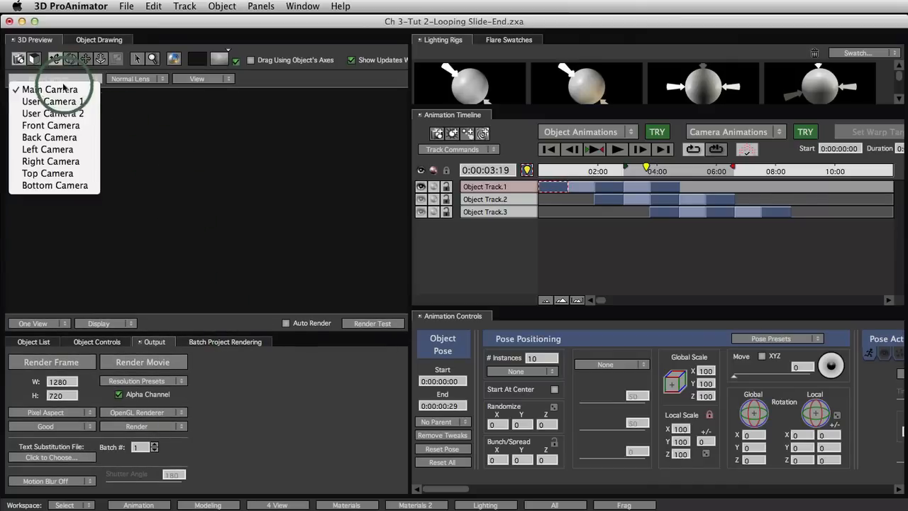
pyautogui.click(63, 101)
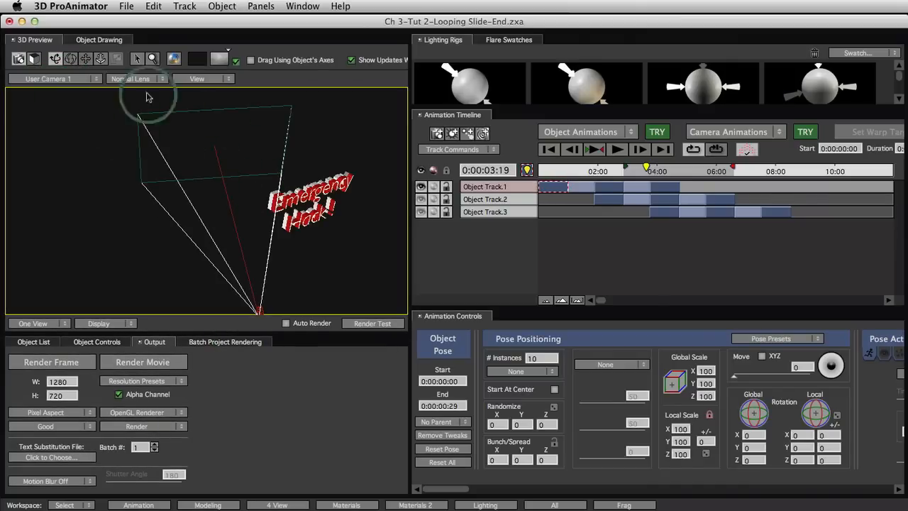
pyautogui.moveTo(262, 237); pyautogui.dragTo(396, 203)
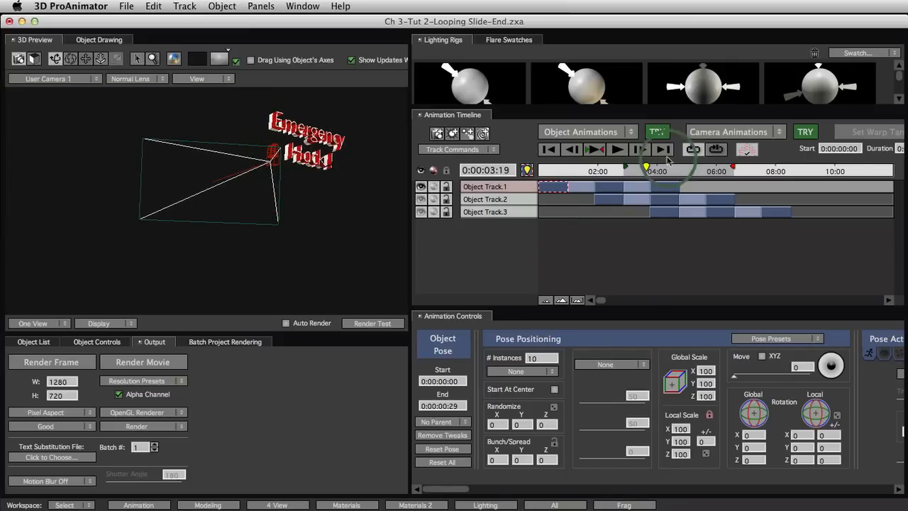
pyautogui.moveTo(645, 167); pyautogui.dragTo(643, 169)
pyautogui.moveTo(336, 132); pyautogui.dragTo(277, 178)
pyautogui.moveTo(644, 167); pyautogui.dragTo(643, 166)
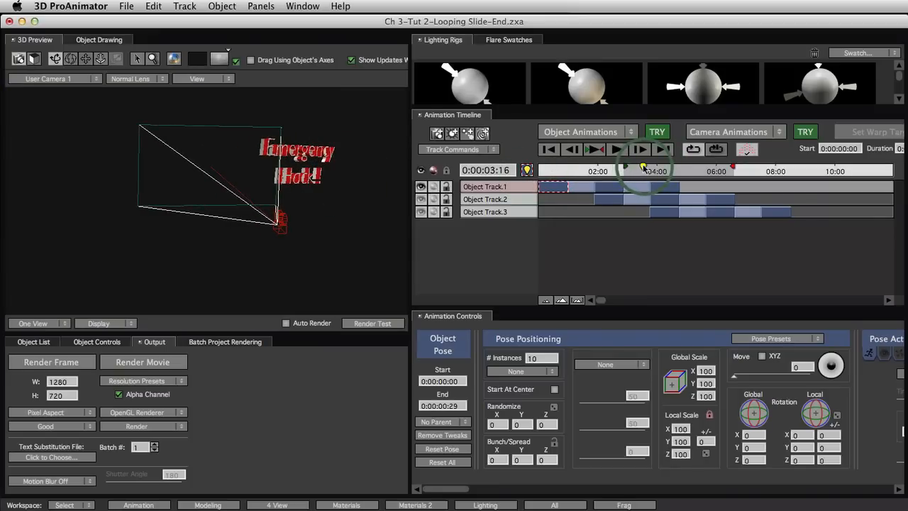
# Check frame 0:00:03:16 through the Main Camera and return to User Camera 1
pyautogui.click(71, 79)
pyautogui.click(74, 88)
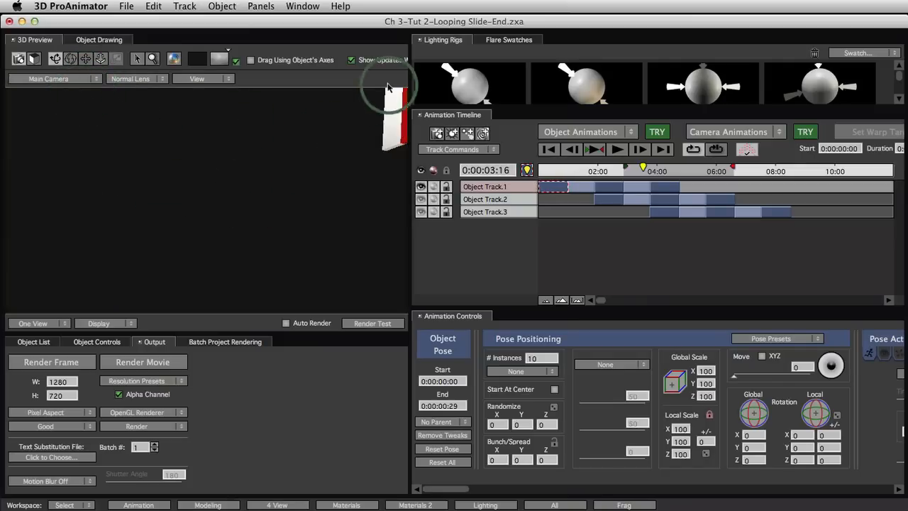
pyautogui.click(73, 79)
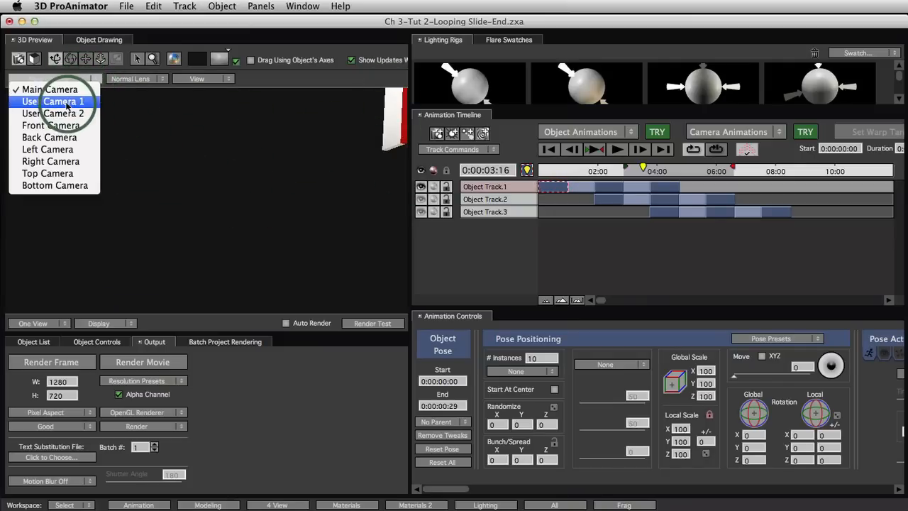
pyautogui.click(71, 102)
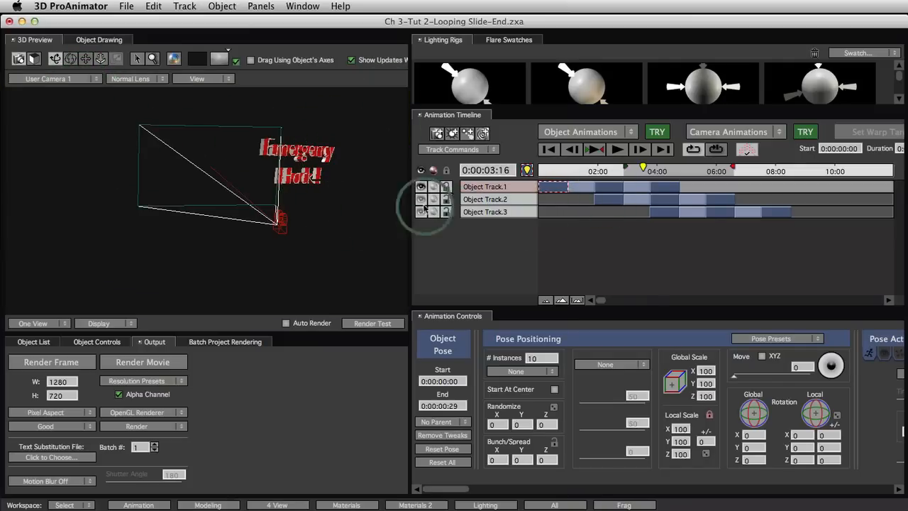
# Compare the text with the camera's frame at 0:00:04:05 and 0:00:00:22, and select the first pose of Object Track.1
pyautogui.moveTo(338, 239); pyautogui.dragTo(338, 197)
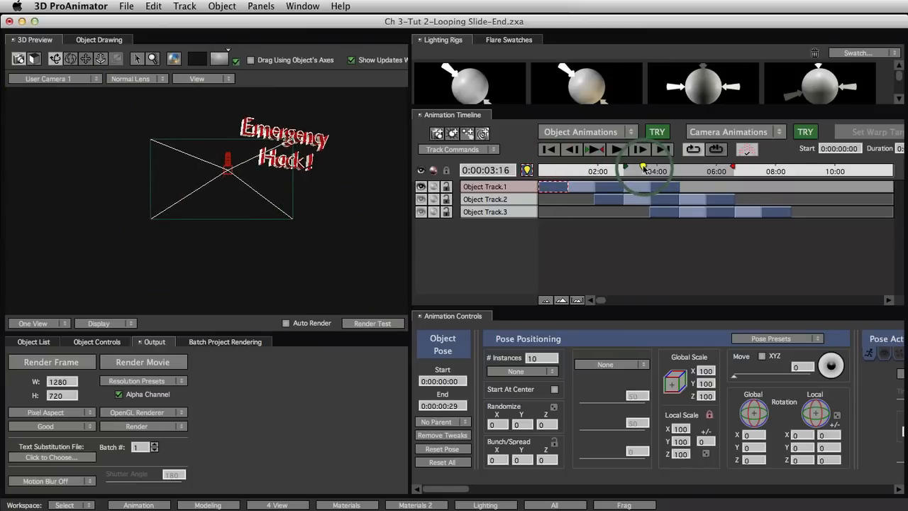
pyautogui.moveTo(643, 168)
pyautogui.mouseDown()
pyautogui.moveTo(635, 167)
pyautogui.moveTo(655, 167)
pyautogui.mouseUp()
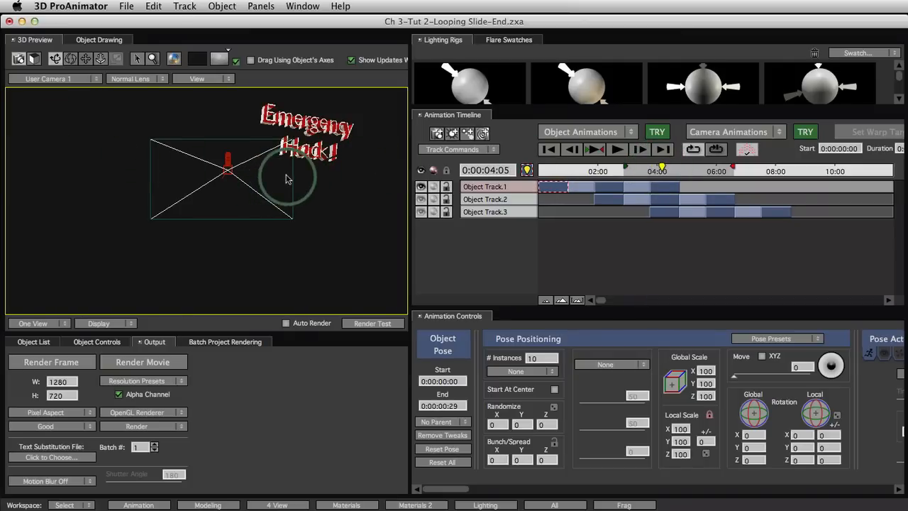
pyautogui.moveTo(286, 179); pyautogui.dragTo(300, 158)
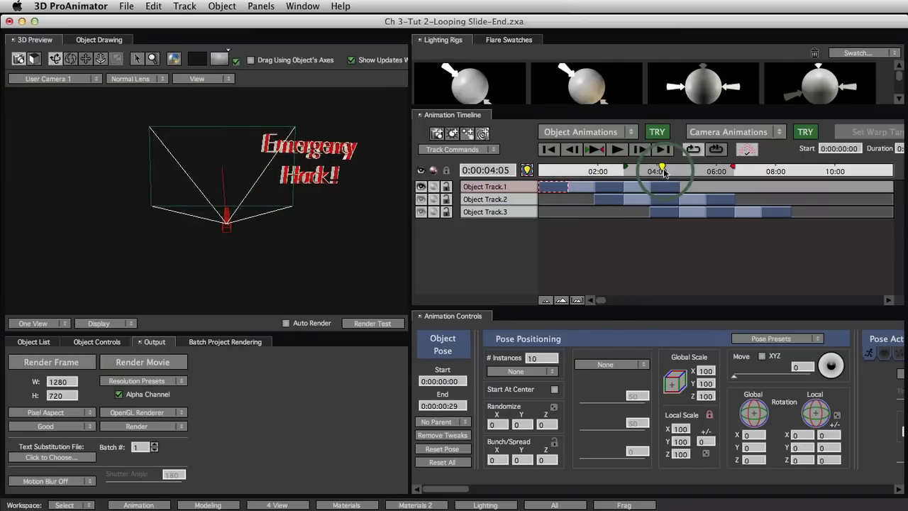
pyautogui.moveTo(662, 171); pyautogui.dragTo(560, 183)
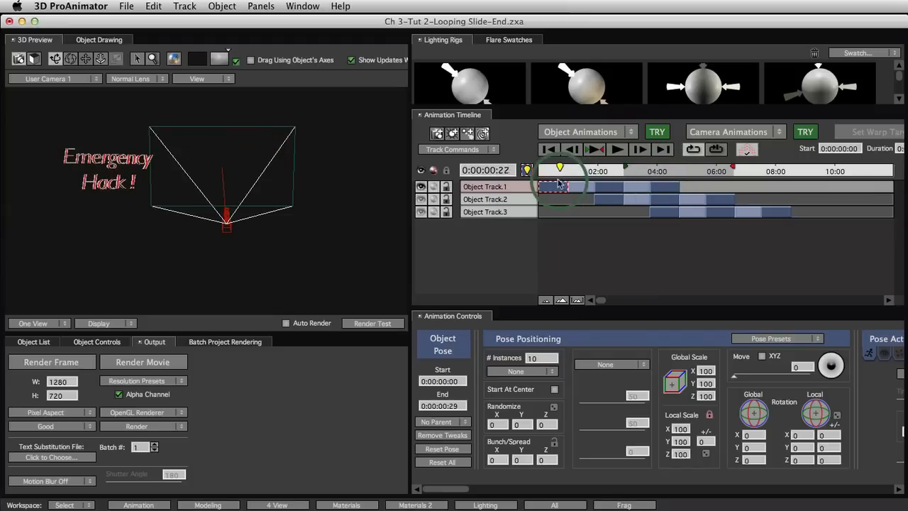
pyautogui.doubleClick(552, 190)
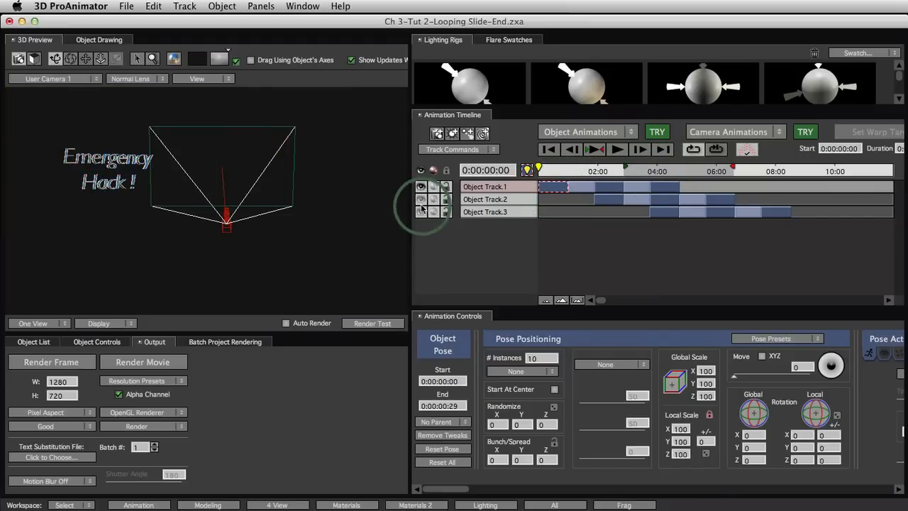
# Compare the tracks' text at 0:00:00:08 by toggling Object Track.2 and Object Track.3, leaving only Object Track.1 visible
pyautogui.moveTo(541, 167)
pyautogui.mouseDown()
pyautogui.moveTo(638, 167)
pyautogui.moveTo(546, 169)
pyautogui.mouseUp()
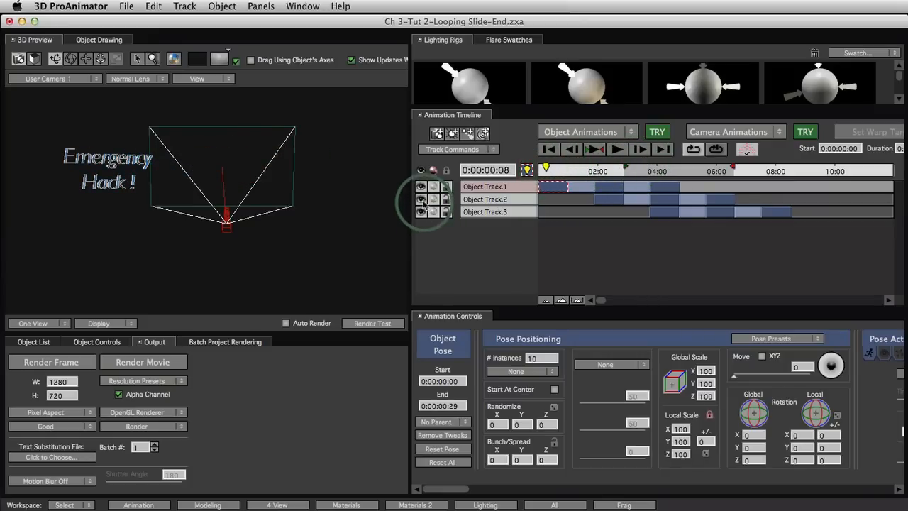
pyautogui.click(422, 202)
pyautogui.click(423, 214)
pyautogui.click(422, 201)
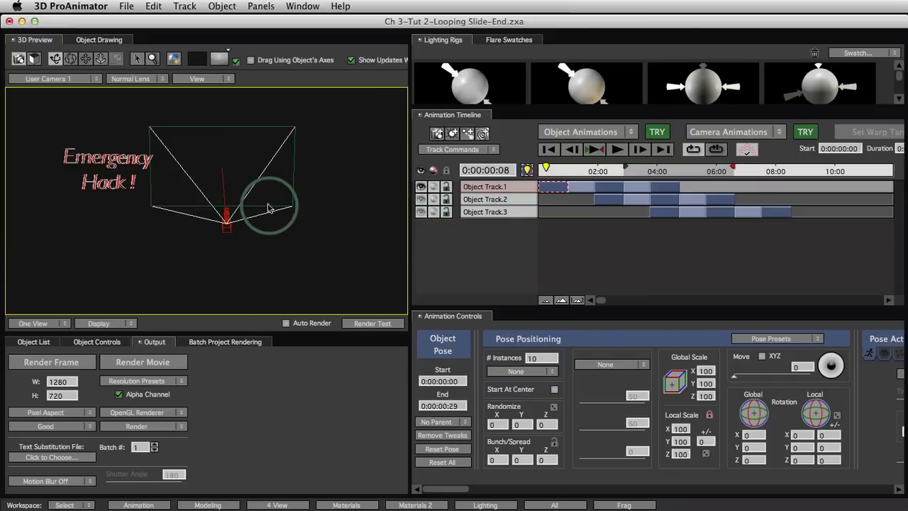
# Bring the "Emergency Hack!" text and the adjacent edge of the camera's frame up close in User Camera 1
pyautogui.click(109, 62)
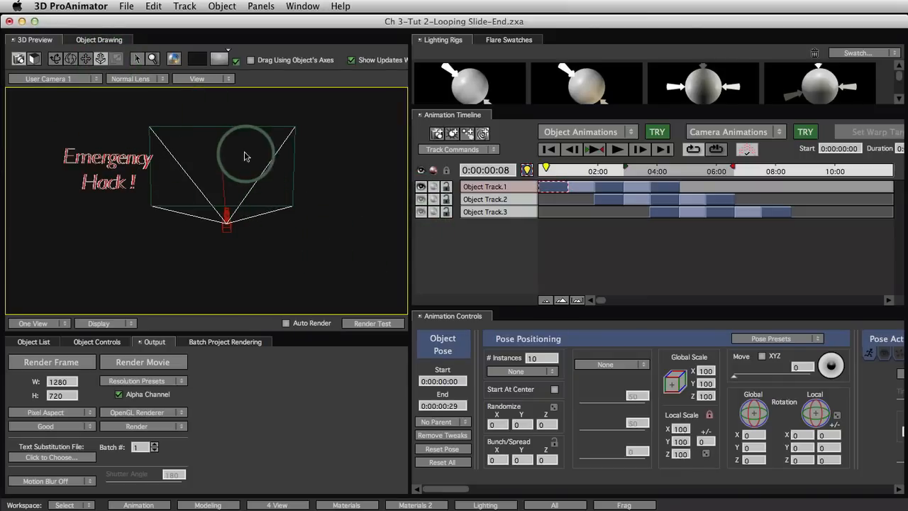
pyautogui.click(70, 61)
pyautogui.moveTo(61, 61); pyautogui.dragTo(243, 197)
pyautogui.click(92, 62)
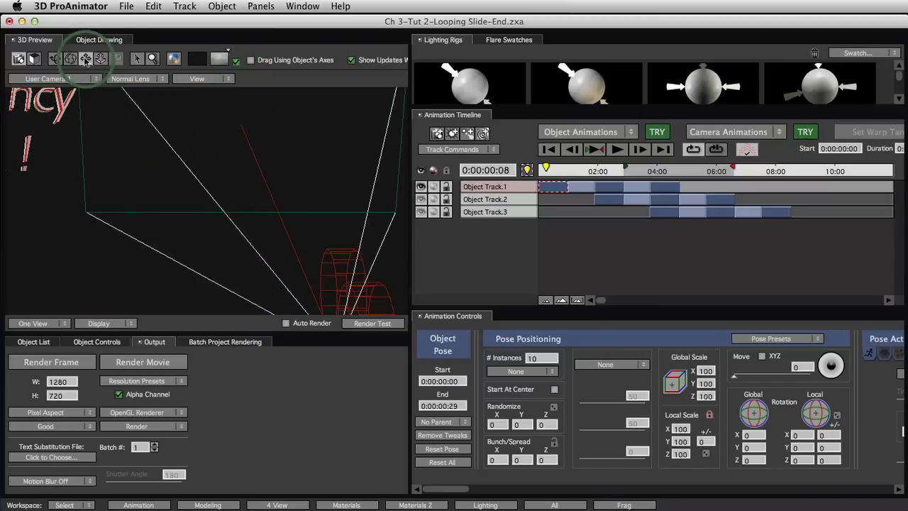
pyautogui.moveTo(85, 61); pyautogui.dragTo(374, 223)
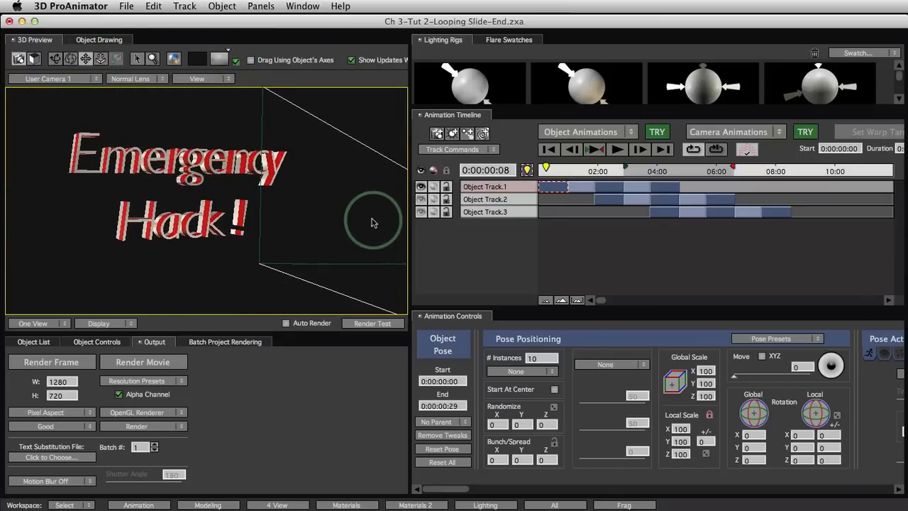
# View the text beside the edge of the camera's frame and scrub Object Track.1 to 0:00:01:02 and back to 0:00:00:21
pyautogui.click(56, 60)
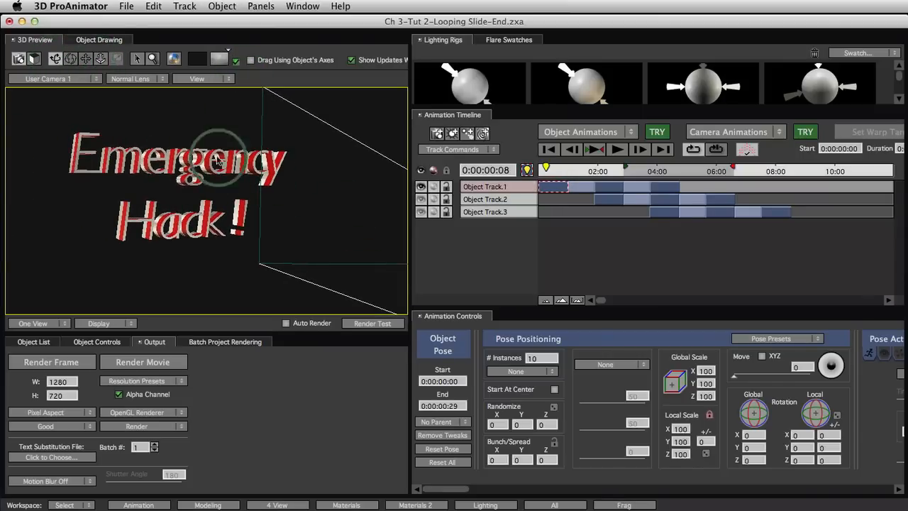
pyautogui.moveTo(218, 161); pyautogui.dragTo(183, 183)
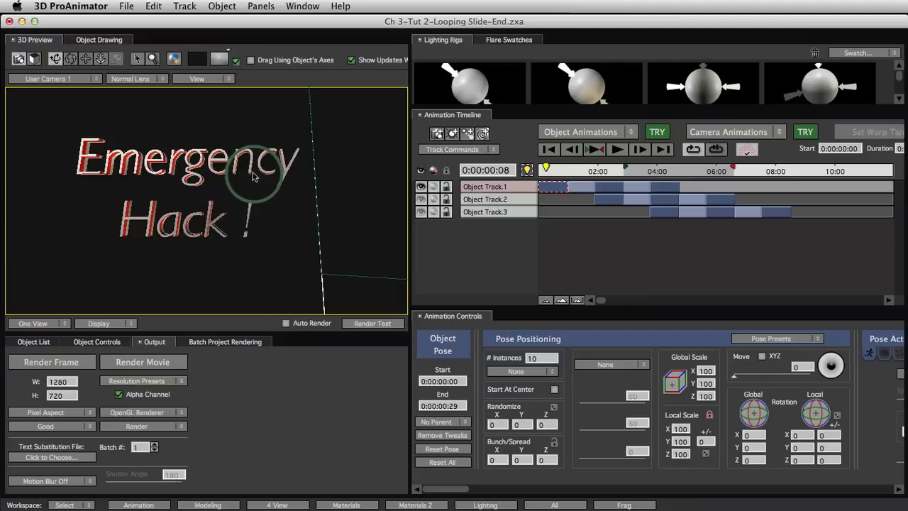
pyautogui.moveTo(251, 185); pyautogui.dragTo(321, 203)
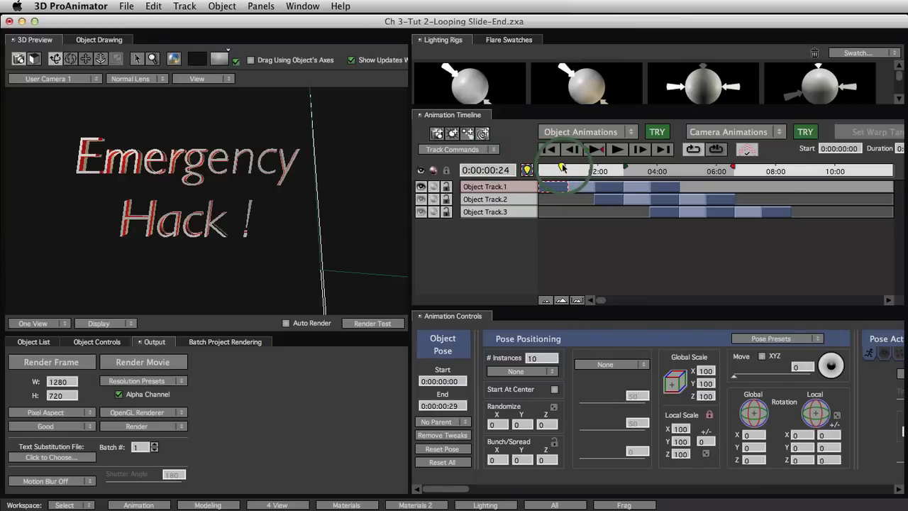
pyautogui.moveTo(566, 166); pyautogui.dragTo(571, 166)
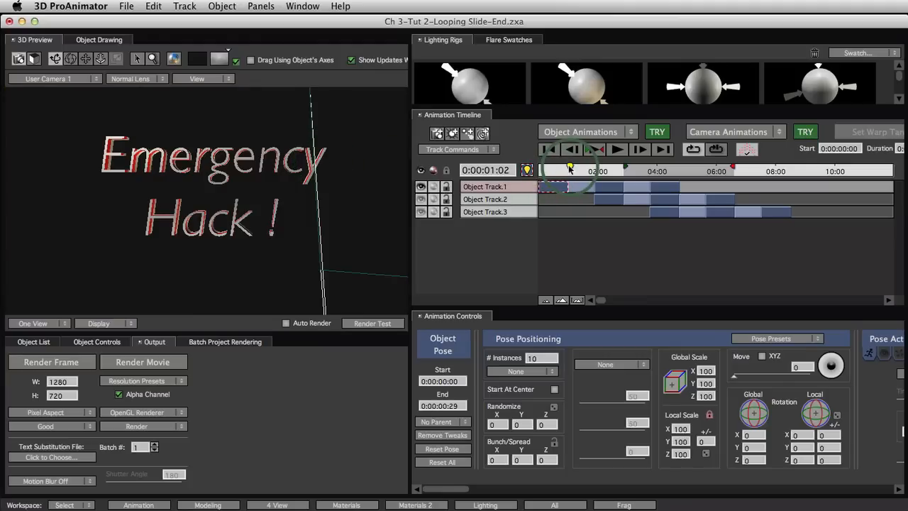
pyautogui.moveTo(570, 168); pyautogui.dragTo(567, 169)
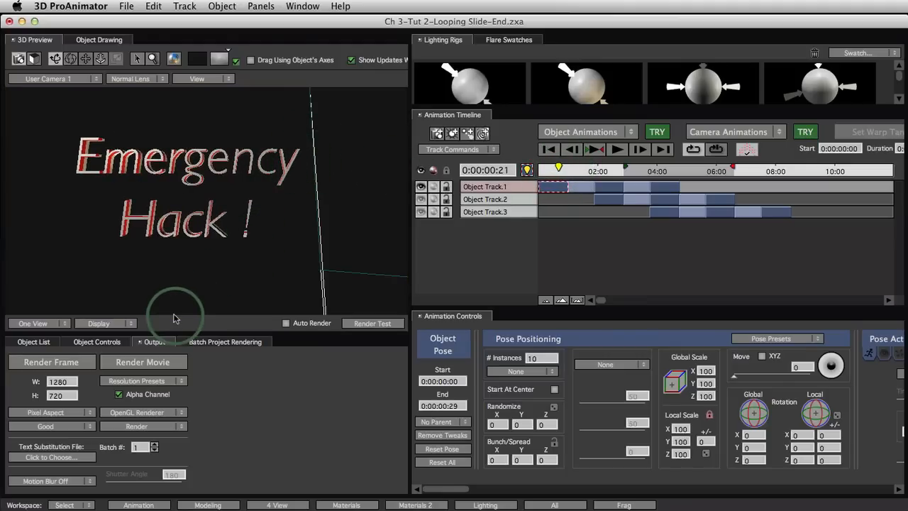
# Display the 12 Field Grid in the preview and line the text up with its grid lines
pyautogui.click(119, 323)
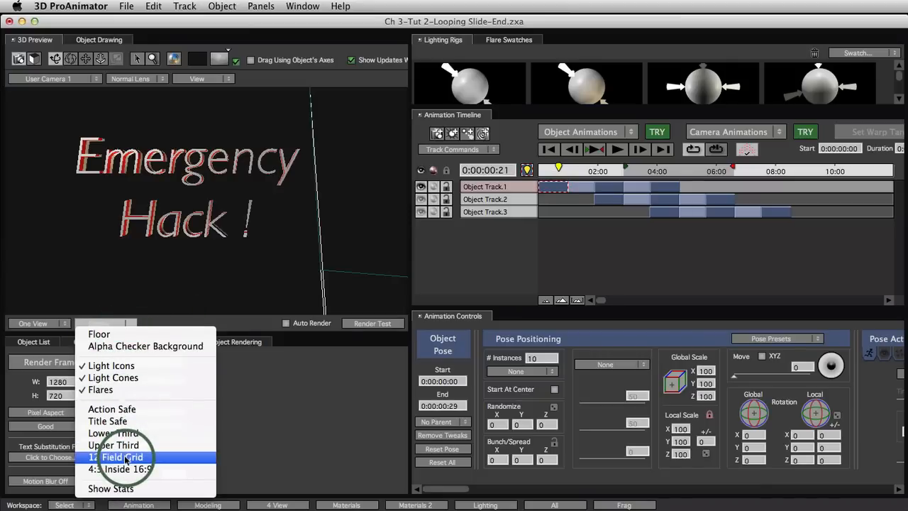
pyautogui.click(151, 459)
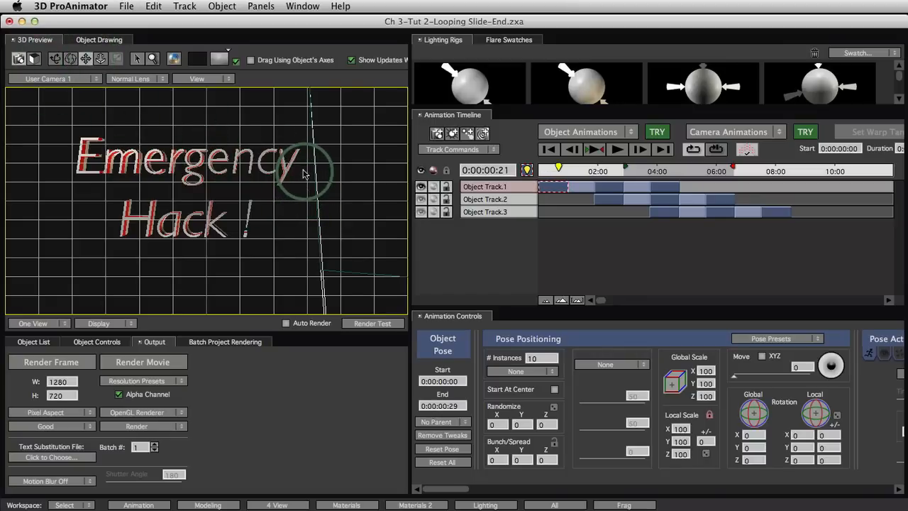
pyautogui.moveTo(303, 173); pyautogui.dragTo(310, 169)
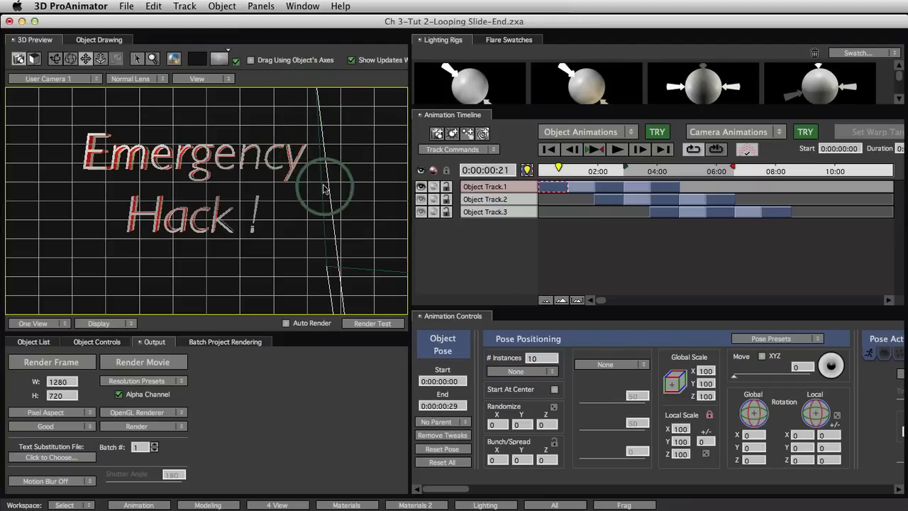
# Remove the tweaks from Object Track.1's first pose and position it with XYZ Move values of X -435 and Y -21
pyautogui.click(441, 435)
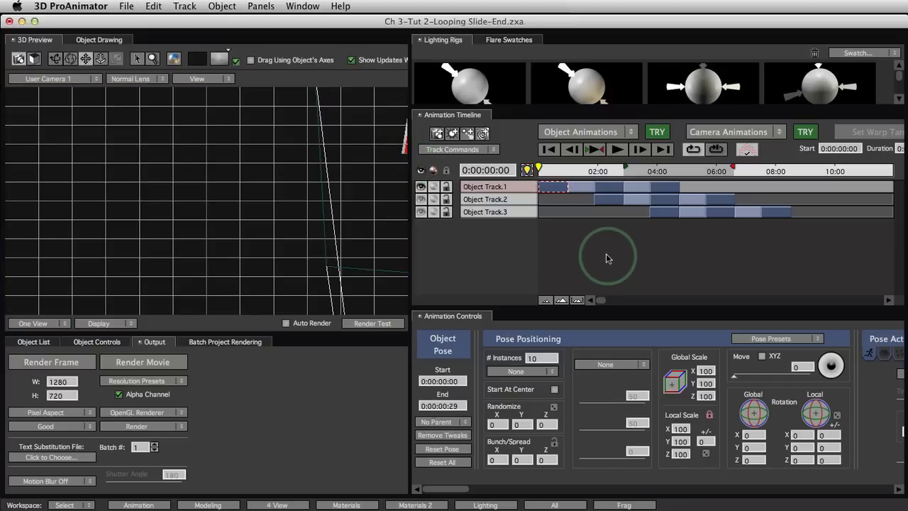
pyautogui.click(762, 356)
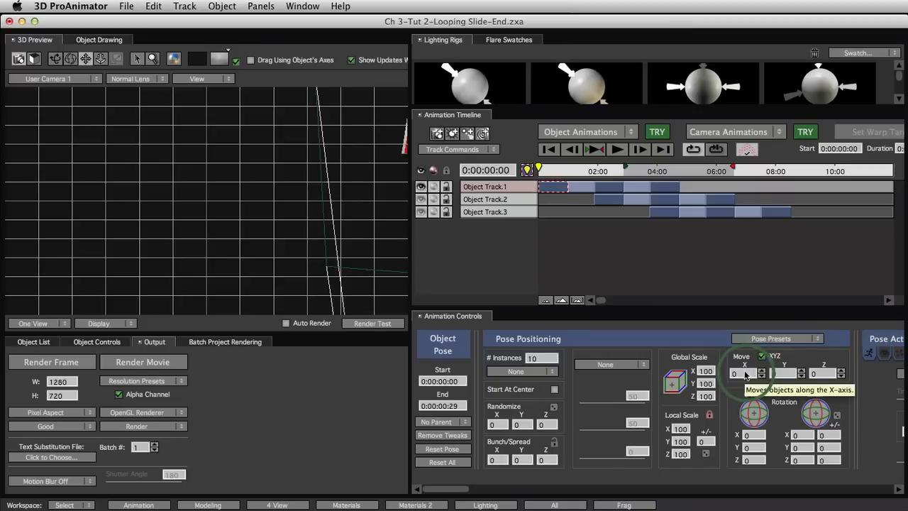
pyautogui.moveTo(746, 374); pyautogui.dragTo(477, 382)
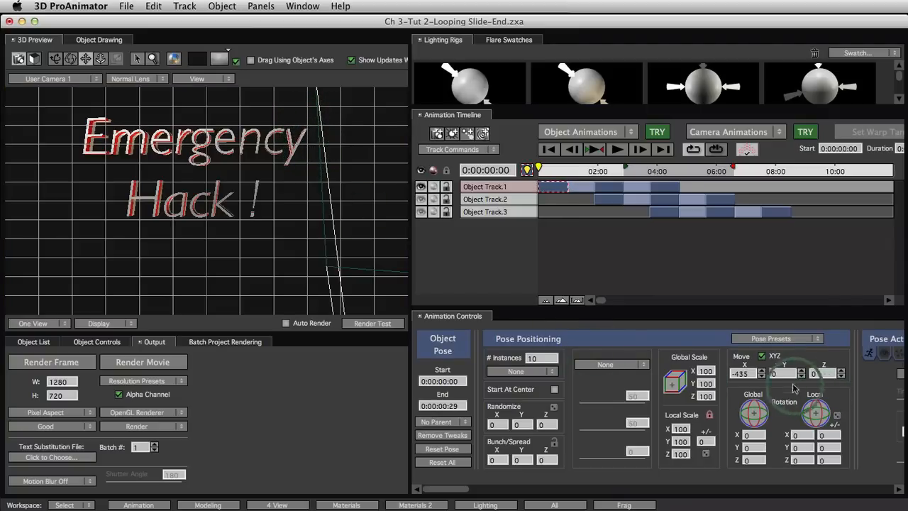
pyautogui.moveTo(782, 373); pyautogui.dragTo(772, 374)
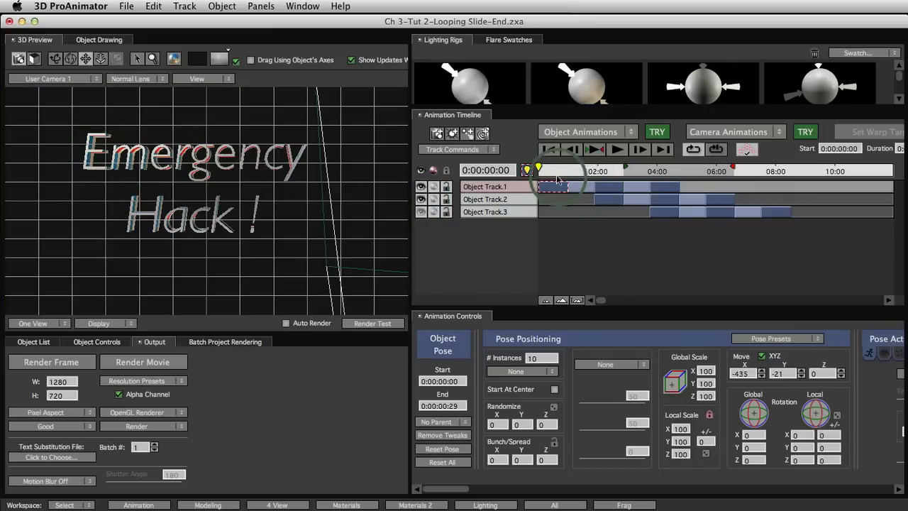
pyautogui.moveTo(545, 166); pyautogui.dragTo(564, 171)
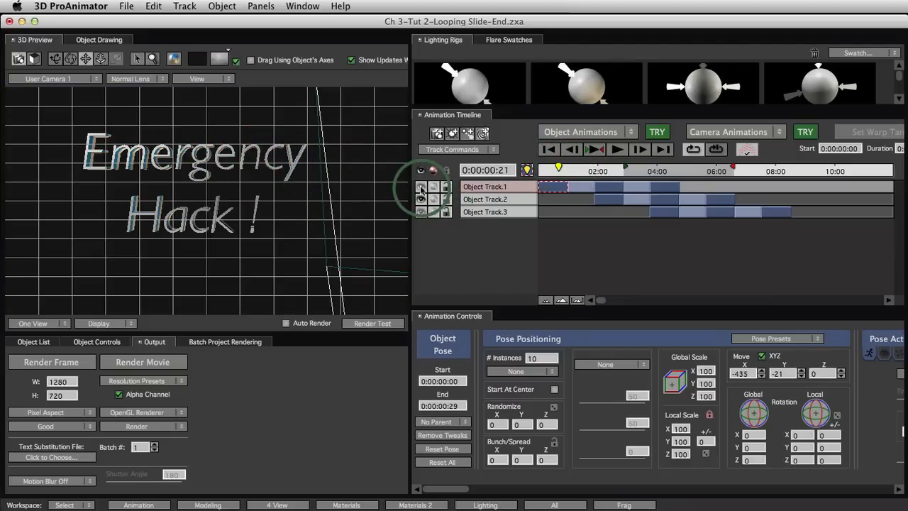
# Remove the tweaks from Object Track.2's first pose and position it with XYZ Move values of X -434 and Y -21
pyautogui.click(601, 200)
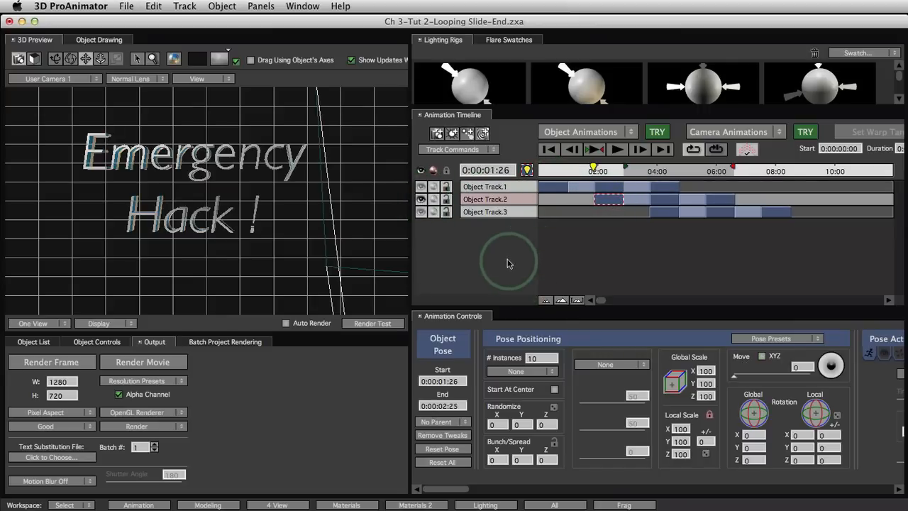
pyautogui.click(446, 435)
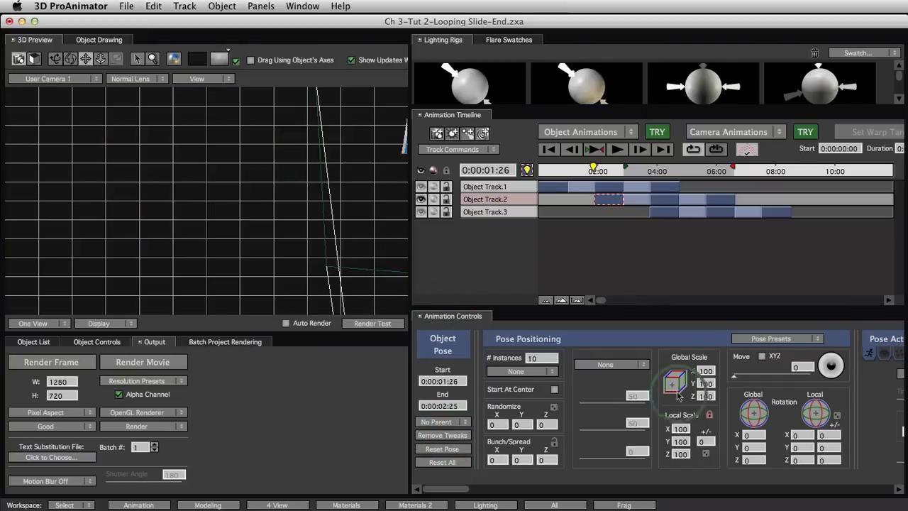
pyautogui.click(763, 357)
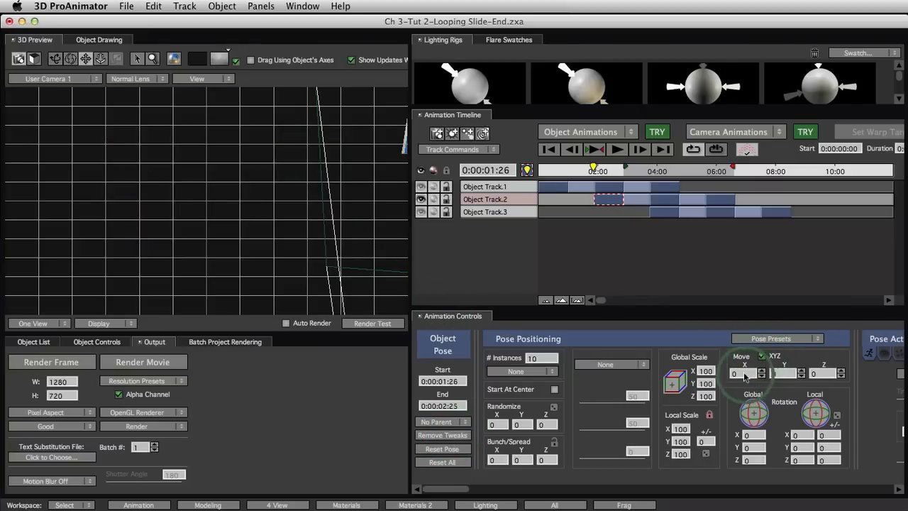
pyautogui.moveTo(745, 376); pyautogui.dragTo(488, 394)
pyautogui.click(305, 137)
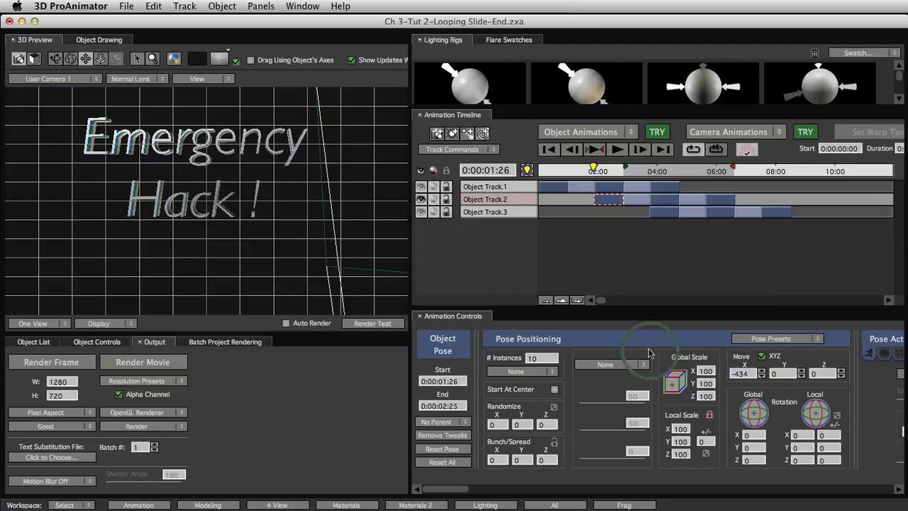
pyautogui.moveTo(785, 374); pyautogui.dragTo(777, 376)
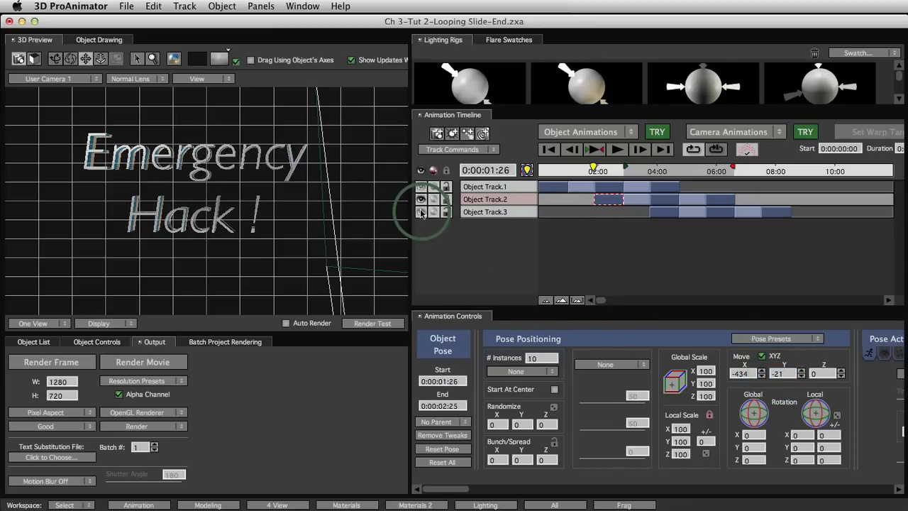
# Compare the Move values of the first poses of Object Track.1 and Object Track.2
pyautogui.click(574, 211)
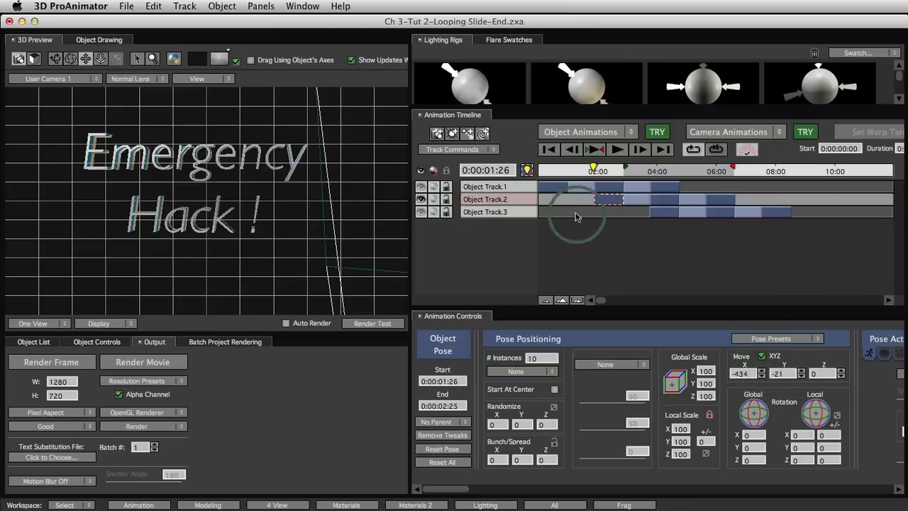
pyautogui.click(554, 188)
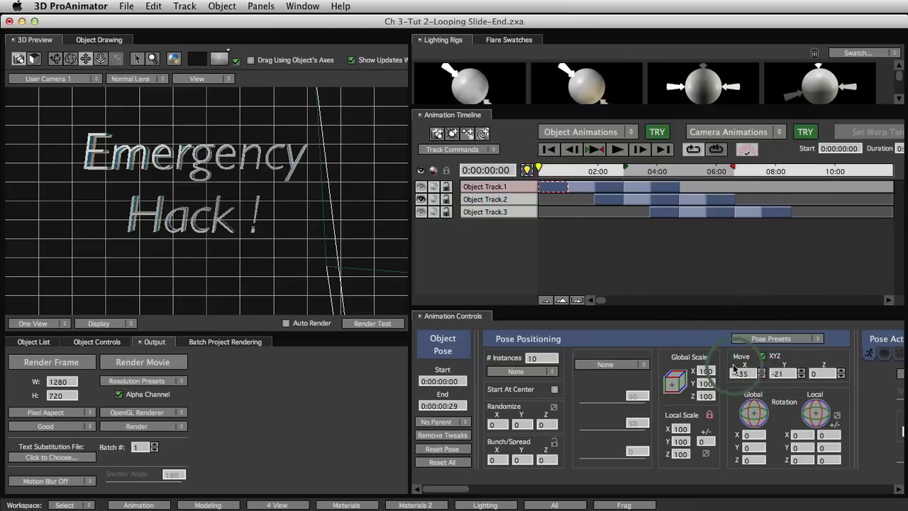
pyautogui.click(610, 199)
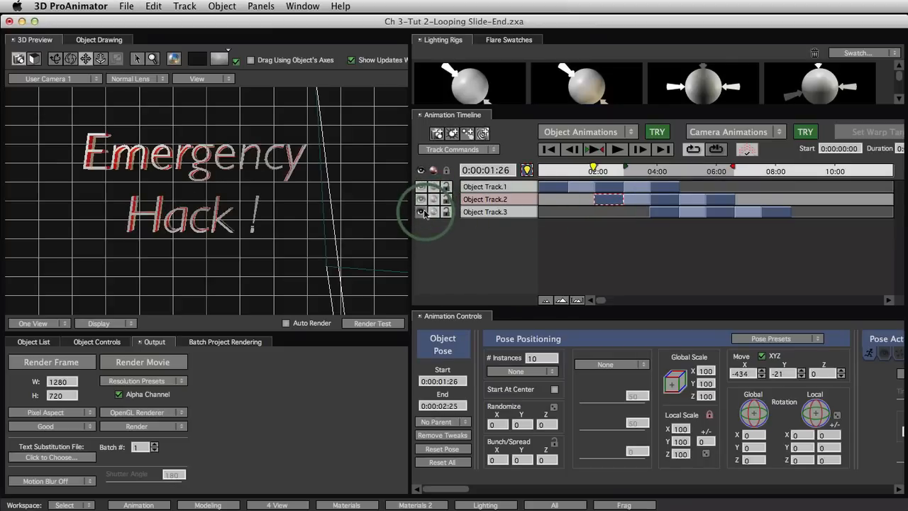
# Set Object Track.3's first pose to XYZ Move values of X -434 and Y -21 and remove its tweaks
pyautogui.click(657, 212)
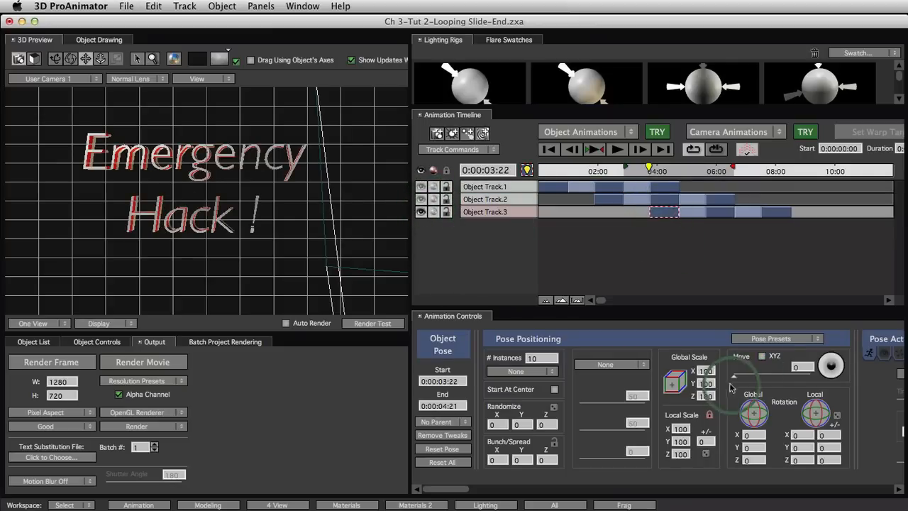
pyautogui.click(762, 356)
pyautogui.click(762, 357)
pyautogui.click(750, 374)
pyautogui.write('1')
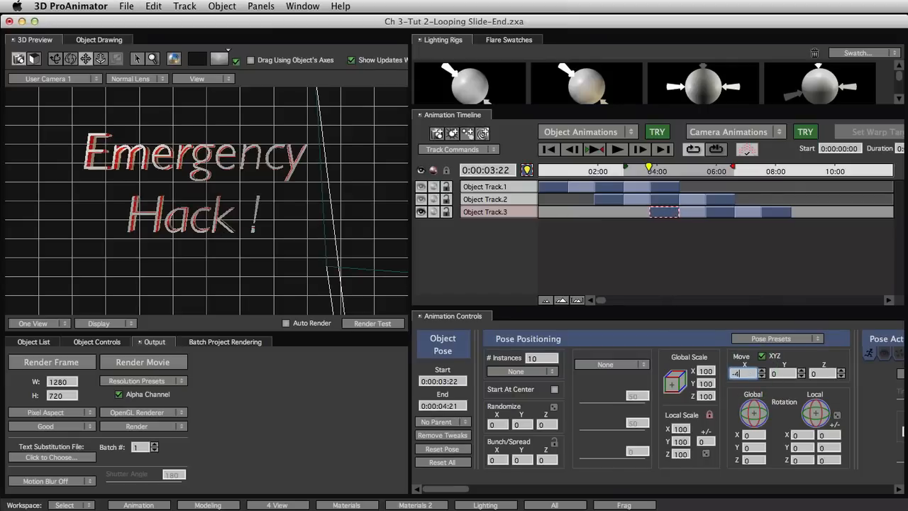
pyautogui.press('Tab')
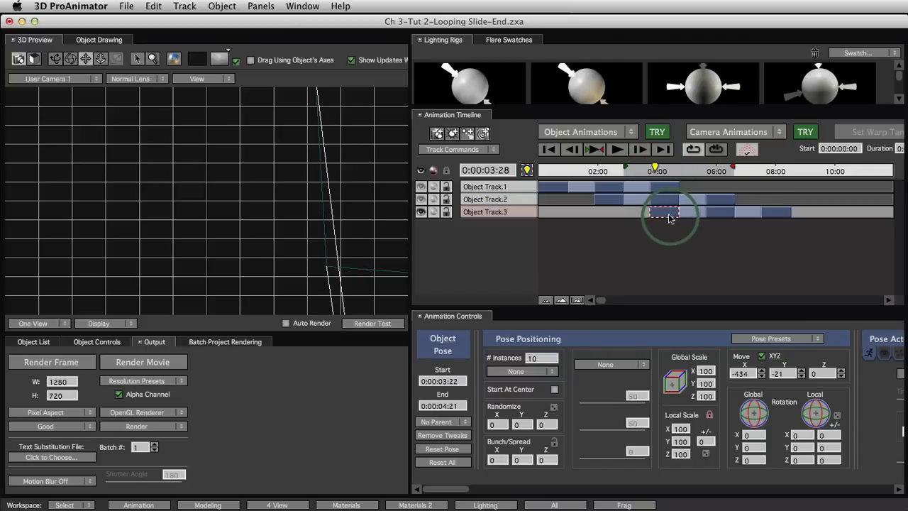
pyautogui.click(453, 437)
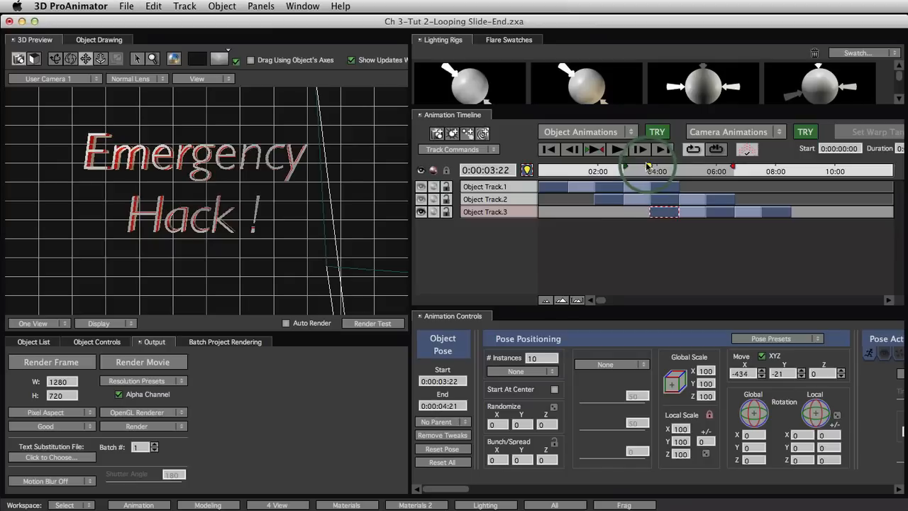
# Make Object Track.1 and Object Track.2 visible, scrub through the animation and select Object Track.1's last pose
pyautogui.moveTo(647, 165); pyautogui.dragTo(534, 168)
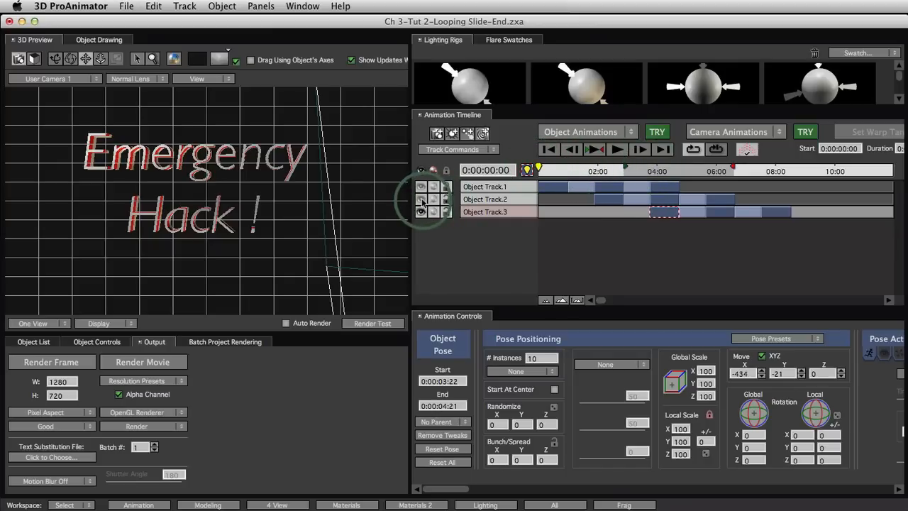
pyautogui.click(658, 170)
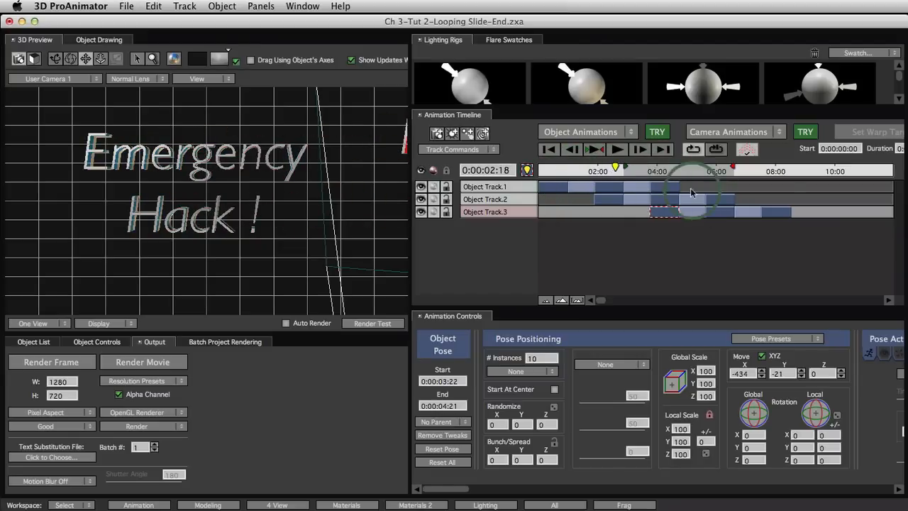
pyautogui.click(659, 187)
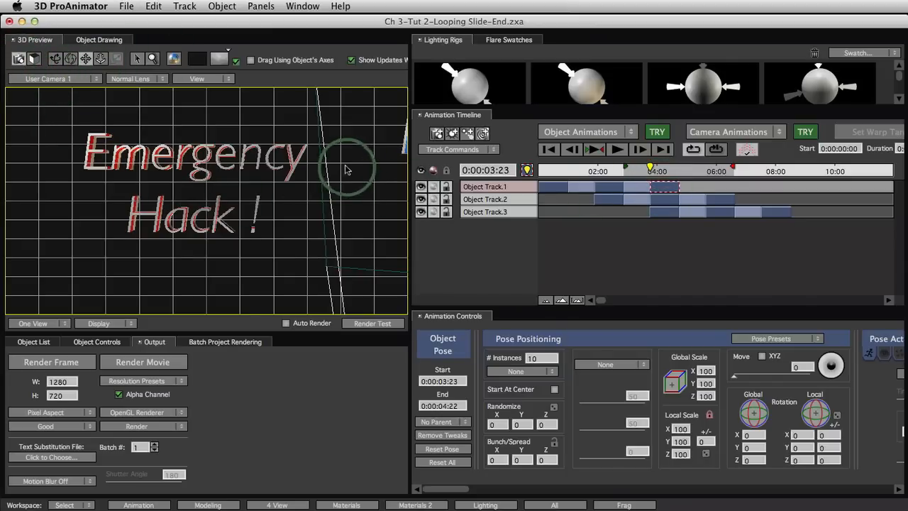
# Examine from User Camera 1 where Object Track.1's last pose sits relative to the main camera and its field of view
pyautogui.moveTo(346, 169); pyautogui.dragTo(110, 195)
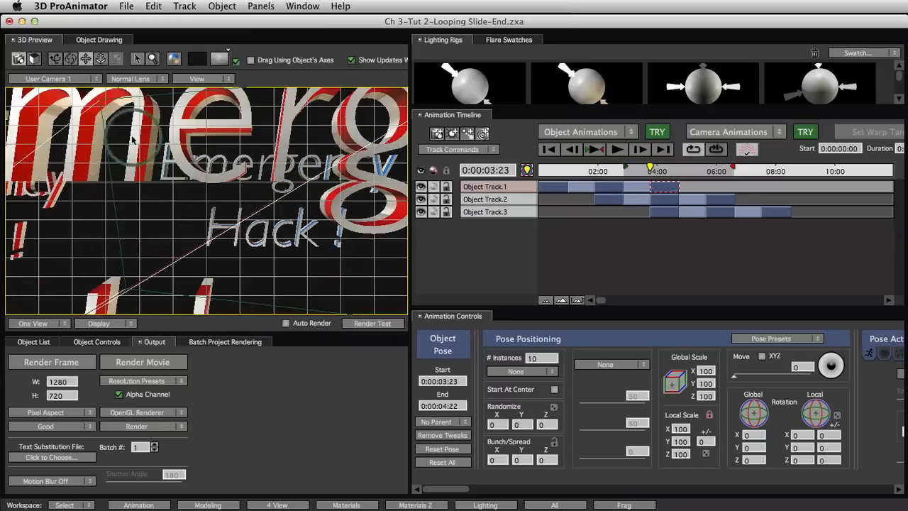
pyautogui.click(101, 59)
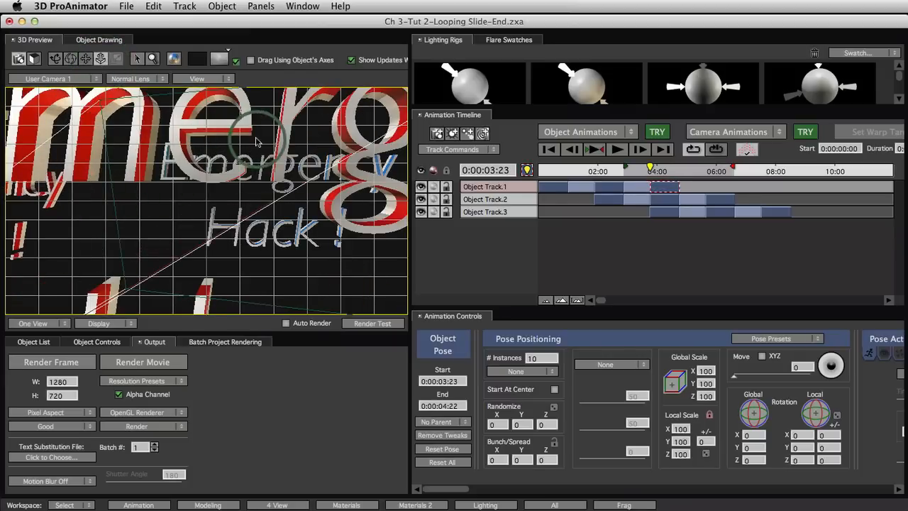
pyautogui.moveTo(258, 142); pyautogui.dragTo(280, 172)
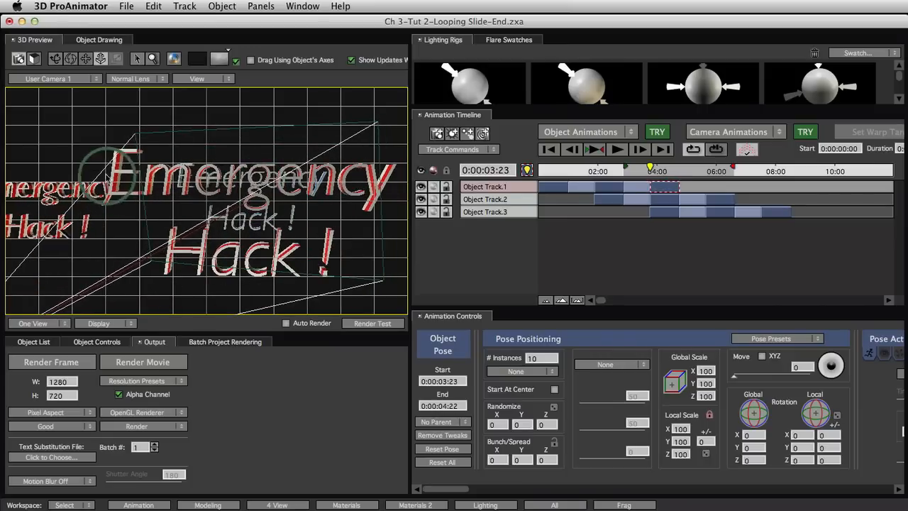
pyautogui.click(54, 59)
pyautogui.moveTo(298, 157); pyautogui.dragTo(348, 170)
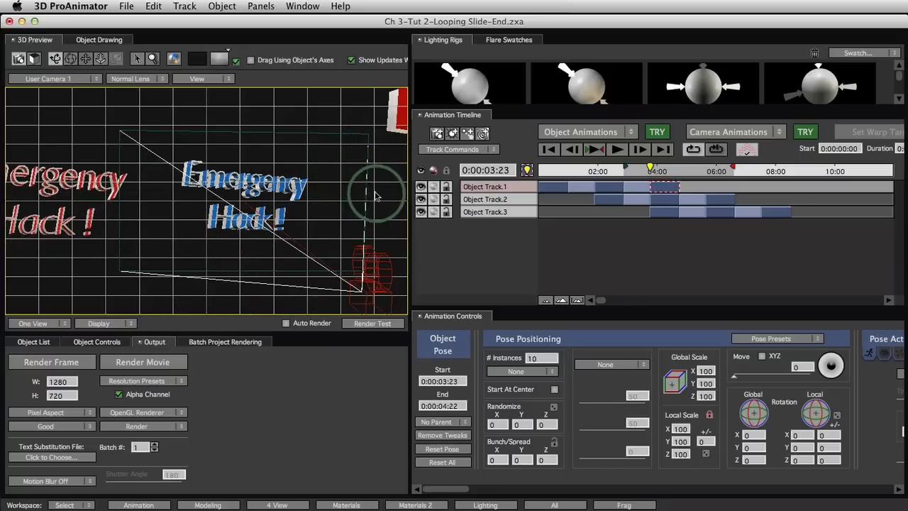
pyautogui.moveTo(377, 196); pyautogui.dragTo(377, 198)
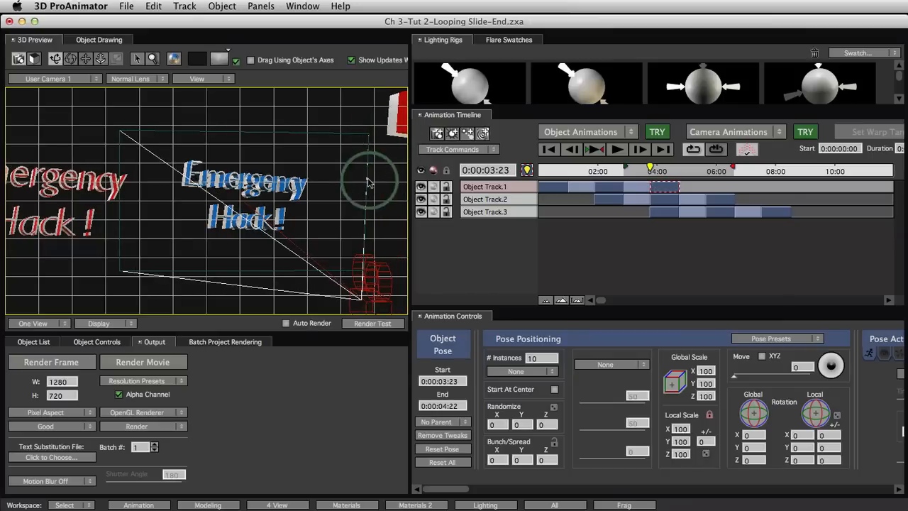
pyautogui.click(87, 59)
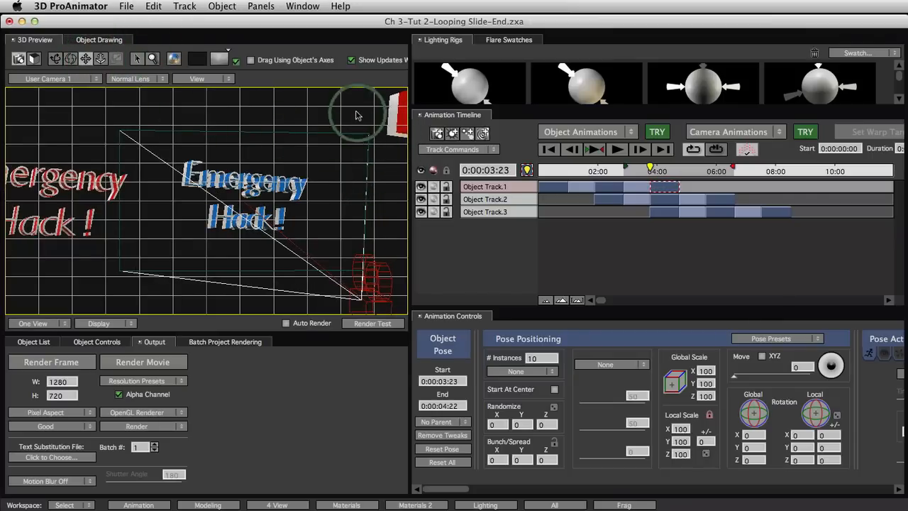
pyautogui.moveTo(358, 115); pyautogui.dragTo(231, 122)
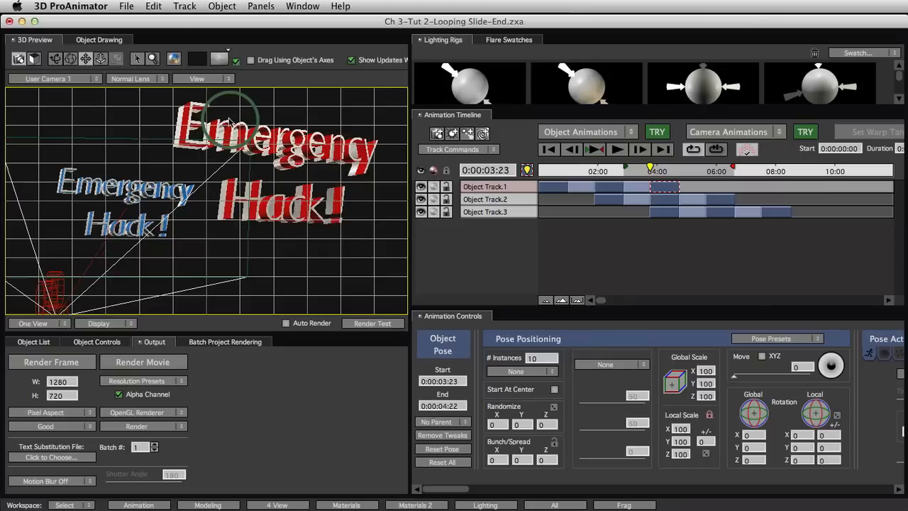
pyautogui.click(59, 62)
pyautogui.moveTo(217, 166); pyautogui.dragTo(193, 174)
pyautogui.click(87, 59)
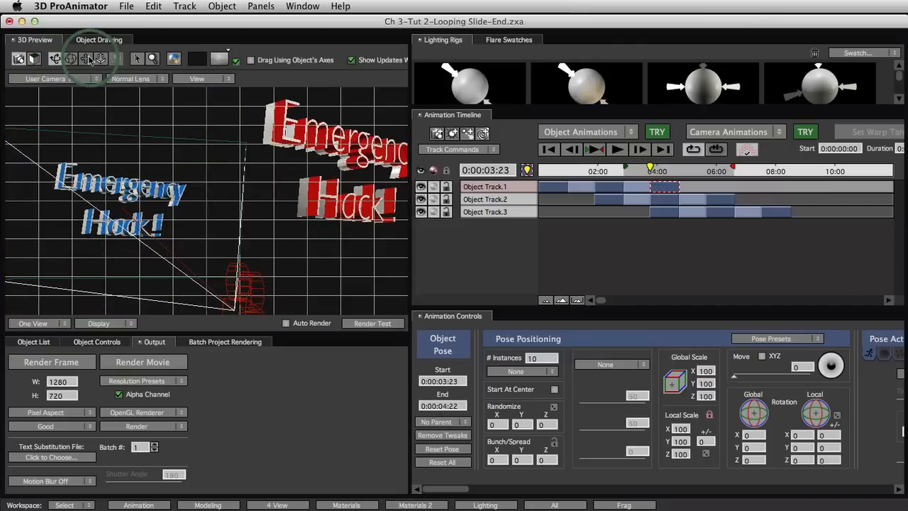
pyautogui.moveTo(263, 138); pyautogui.dragTo(235, 129)
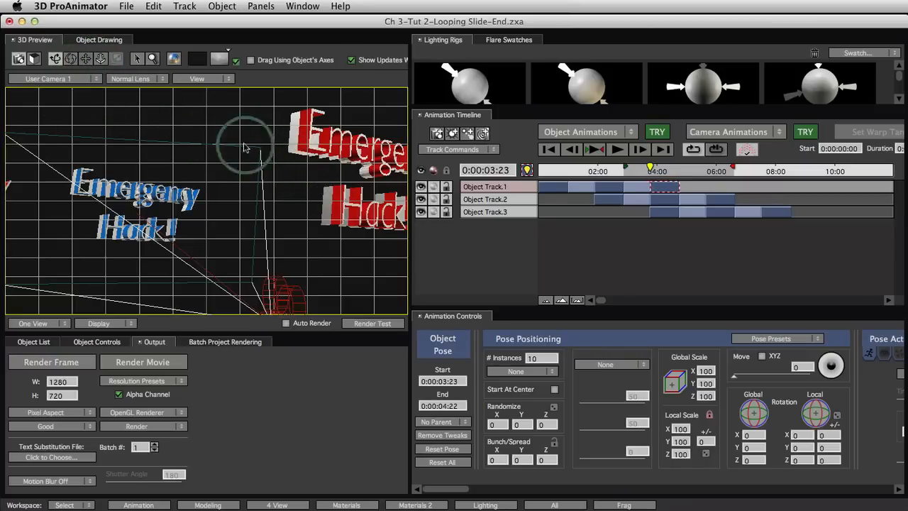
pyautogui.click(86, 60)
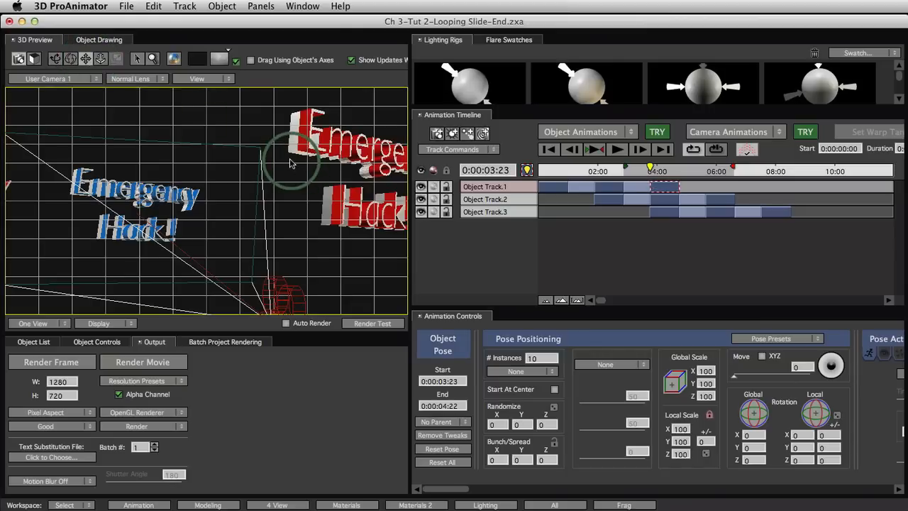
pyautogui.moveTo(289, 159); pyautogui.dragTo(273, 136)
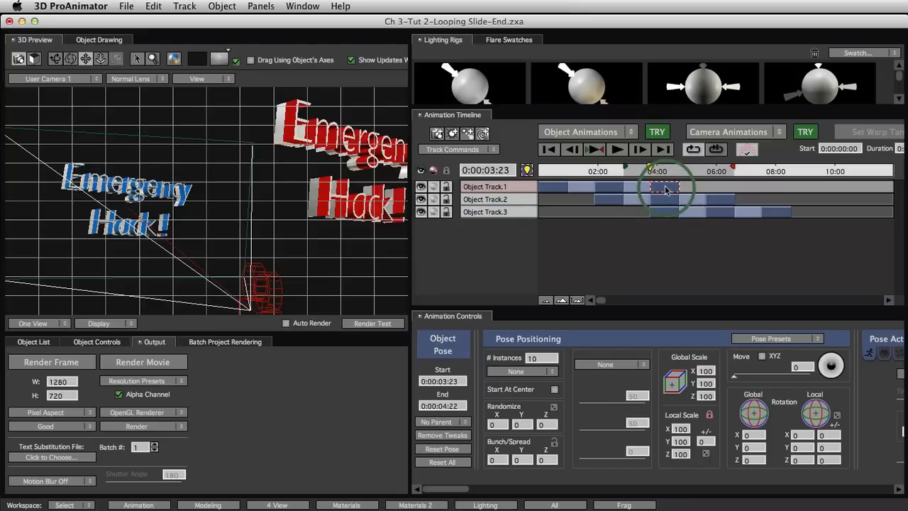
# Remove the tweaks from Object Track.1's last pose, position it with an XYZ Move Z value of 563 and scrub to check the motion
pyautogui.click(443, 436)
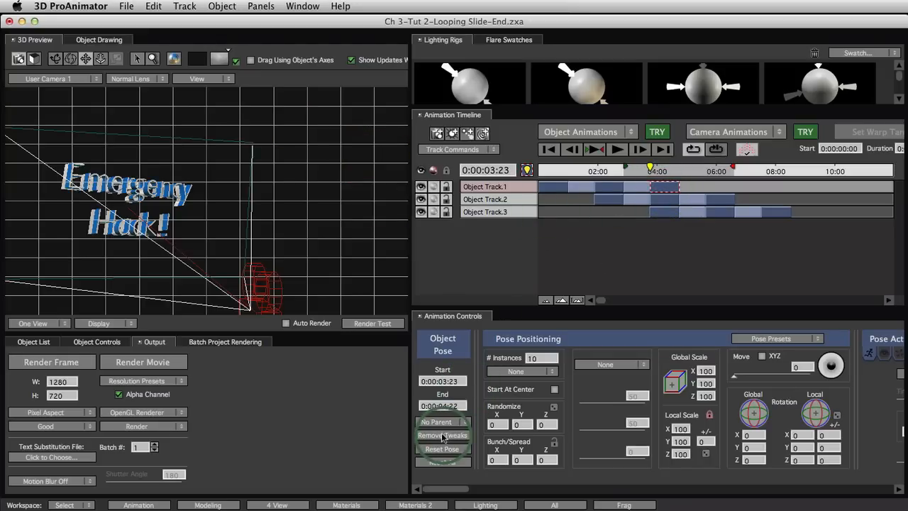
pyautogui.click(762, 357)
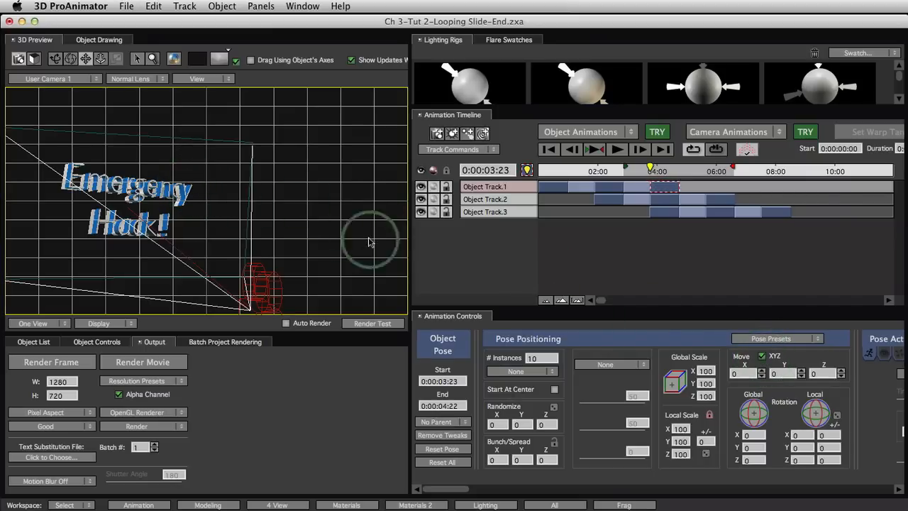
pyautogui.moveTo(818, 376); pyautogui.dragTo(884, 374)
pyautogui.moveTo(823, 376)
pyautogui.mouseDown()
pyautogui.moveTo(871, 360)
pyautogui.moveTo(837, 381)
pyautogui.moveTo(873, 358)
pyautogui.moveTo(851, 376)
pyautogui.moveTo(887, 376)
pyautogui.moveTo(823, 374)
pyautogui.moveTo(834, 383)
pyautogui.moveTo(827, 379)
pyautogui.mouseUp()
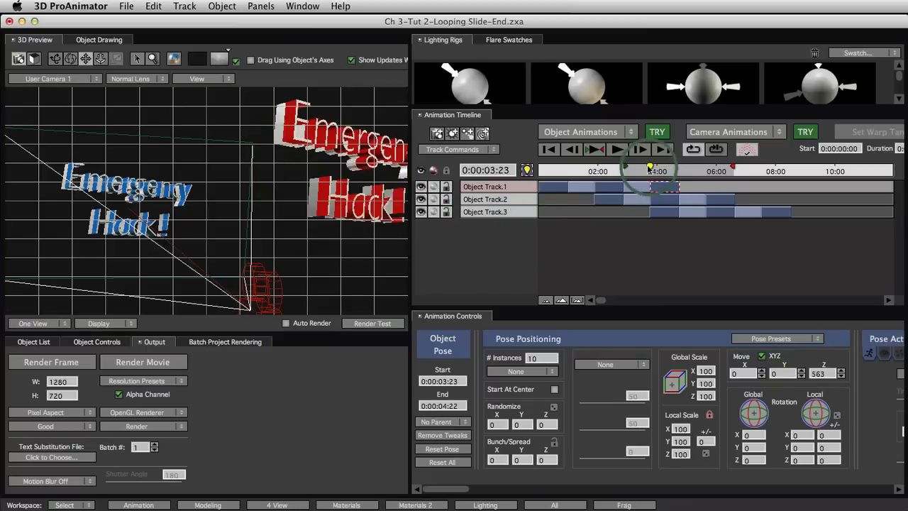
pyautogui.moveTo(679, 168); pyautogui.dragTo(708, 168)
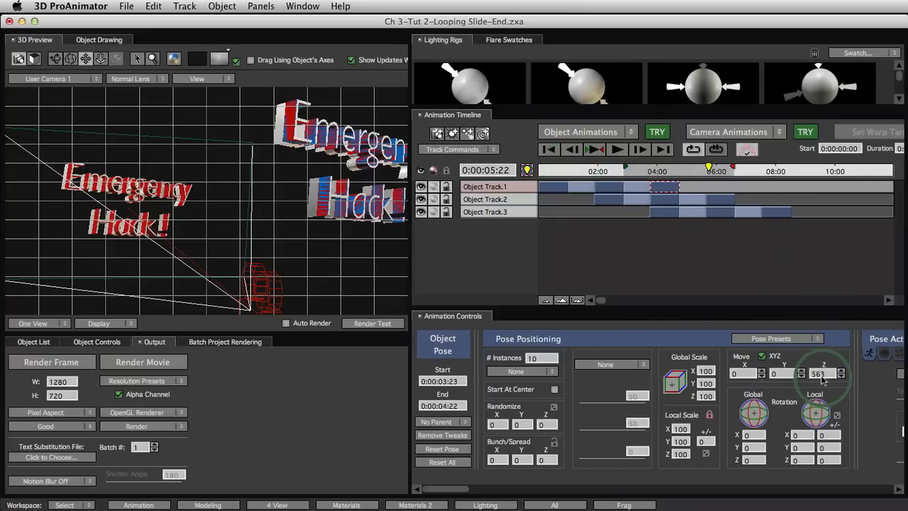
# Remove the tweaks from Object Track.2's last pose and position it with an XYZ Move Z value of 563
pyautogui.click(721, 201)
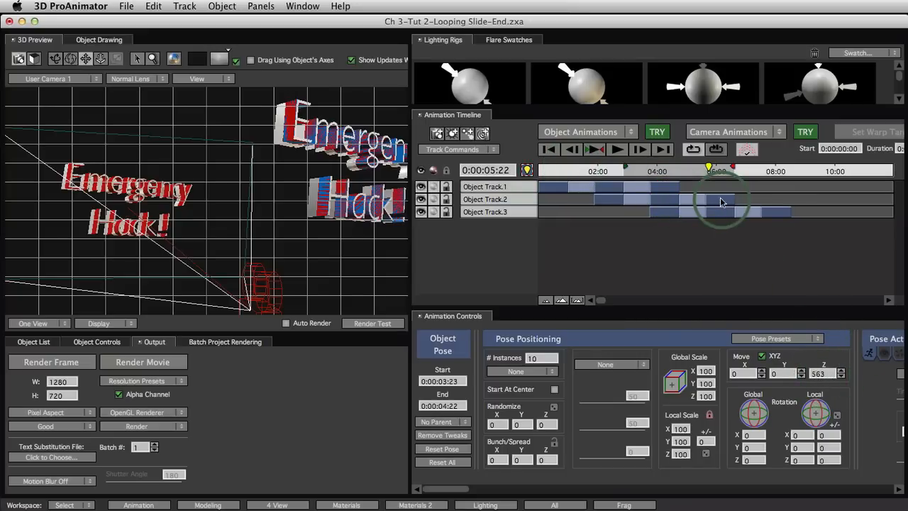
pyautogui.click(443, 436)
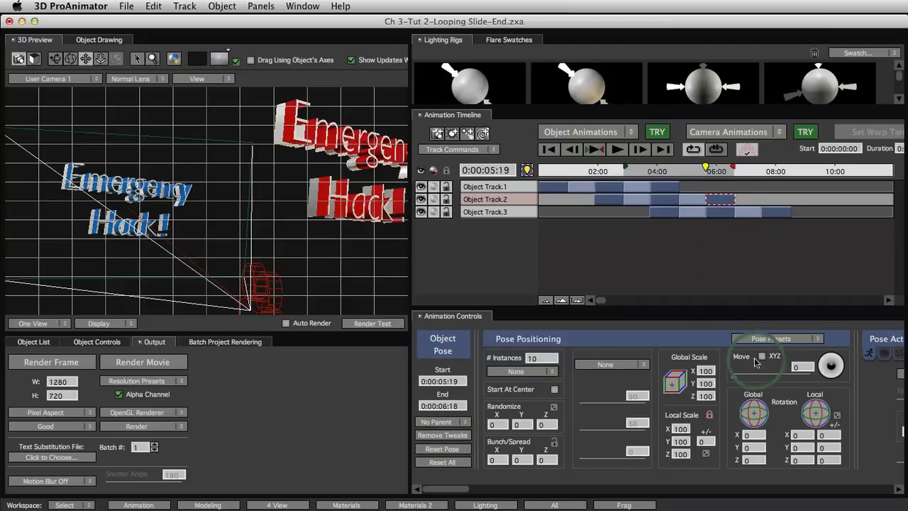
pyautogui.click(762, 356)
pyautogui.click(808, 374)
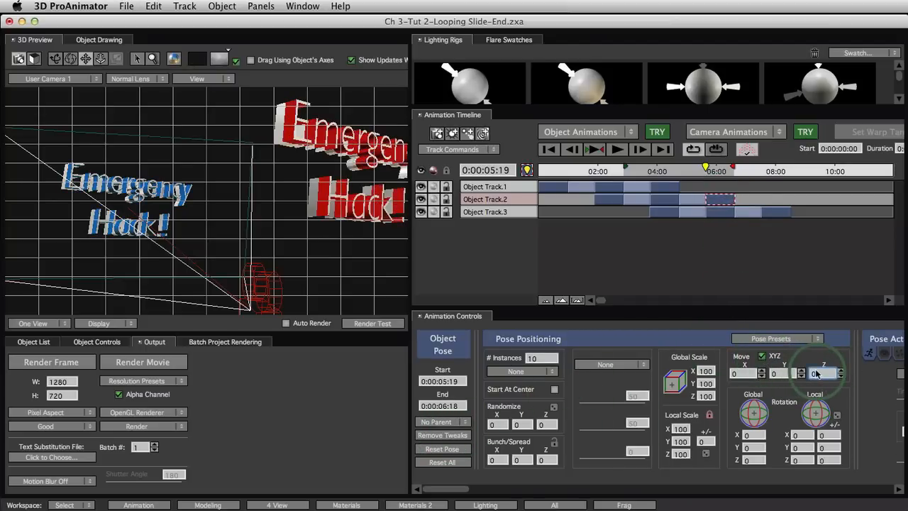
pyautogui.write('563')
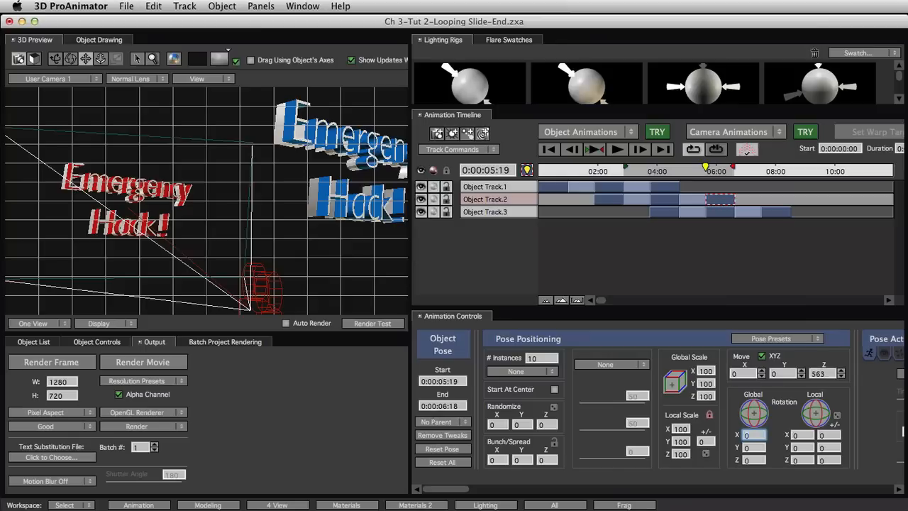
# Remove the tweaks from Object Track.3's last pose and position it with an XYZ Move Z value of 563
pyautogui.click(777, 212)
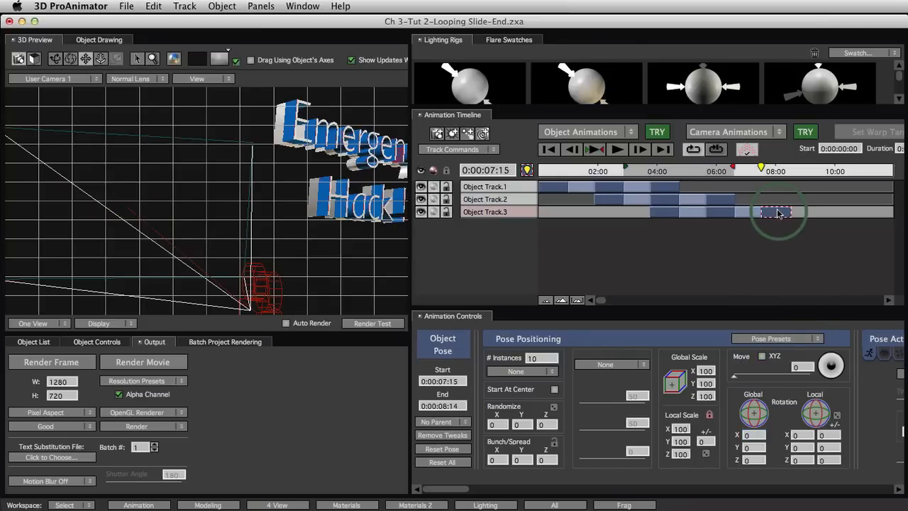
pyautogui.click(443, 436)
pyautogui.click(763, 356)
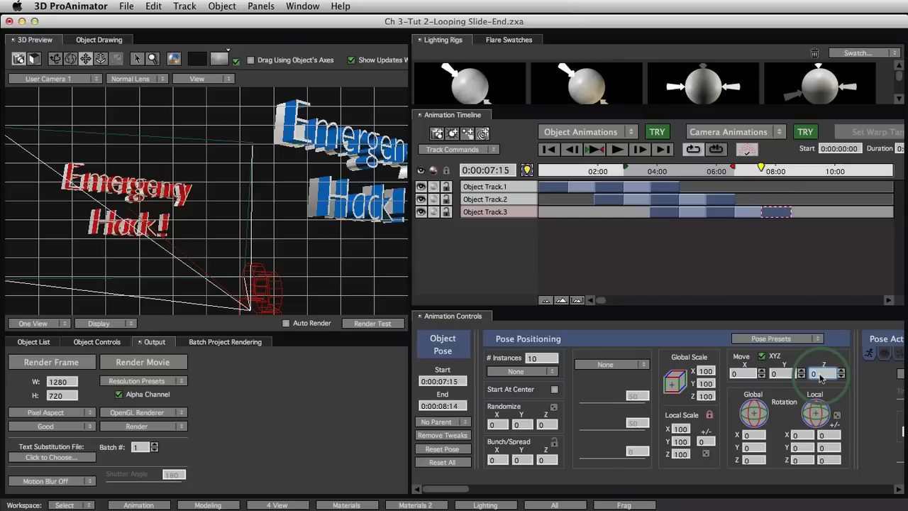
pyautogui.press('Tab')
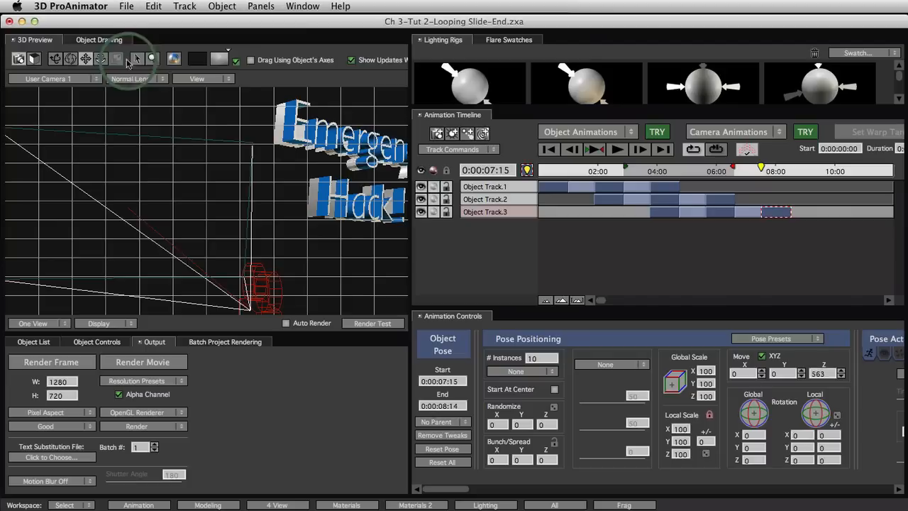
# Play the looping section of the animation to check how the text travels through the camera's field of view
pyautogui.click(100, 61)
pyautogui.moveTo(255, 122); pyautogui.dragTo(255, 194)
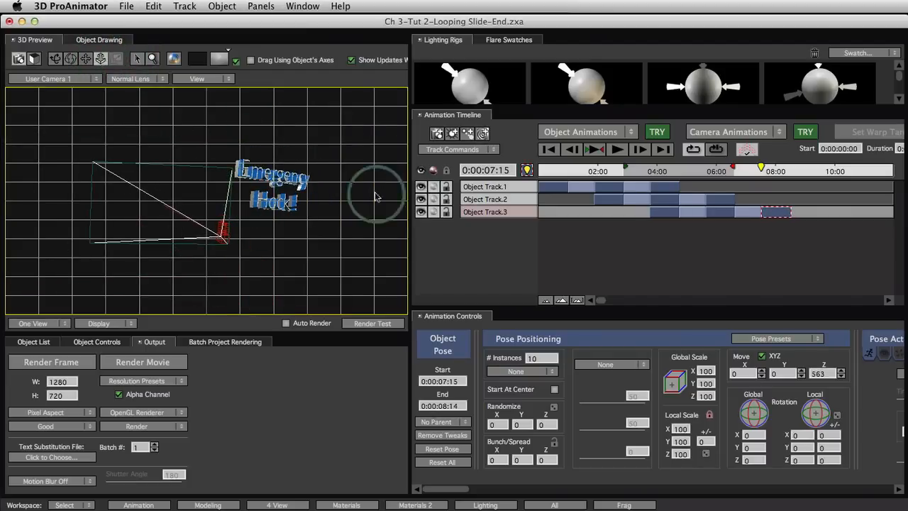
pyautogui.click(598, 152)
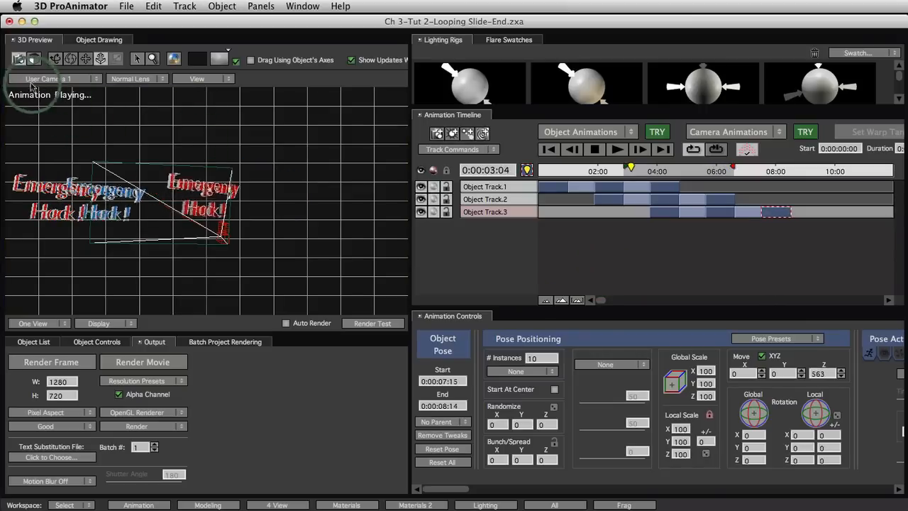
# Switch the 3D preview to the Main Camera and hide the 12 Field Grid
pyautogui.click(52, 81)
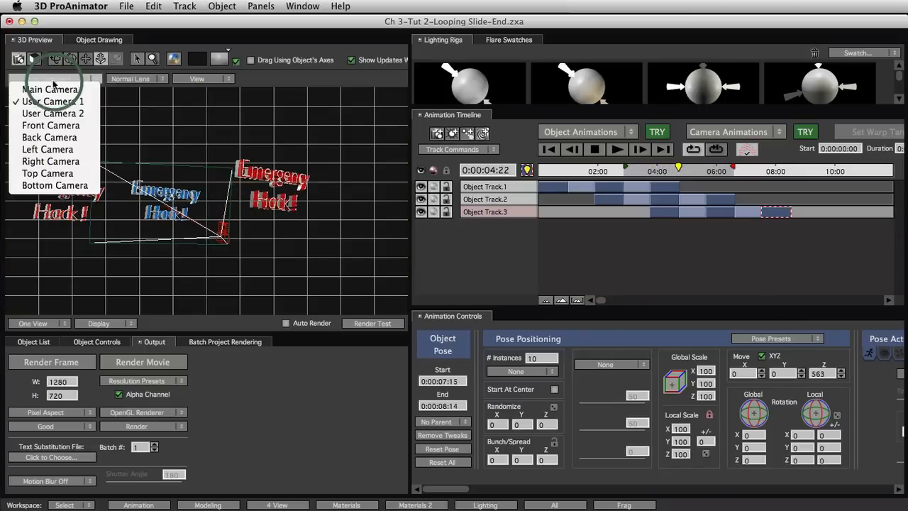
pyautogui.click(53, 87)
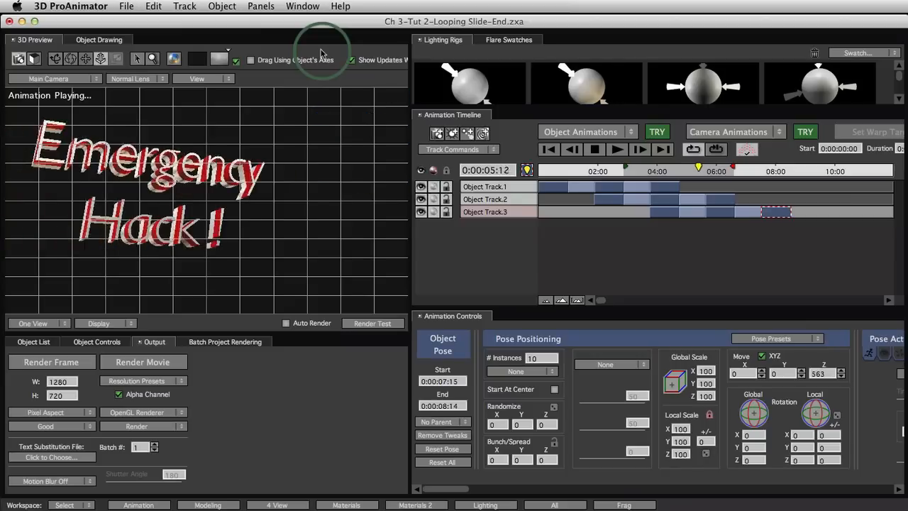
pyautogui.click(106, 324)
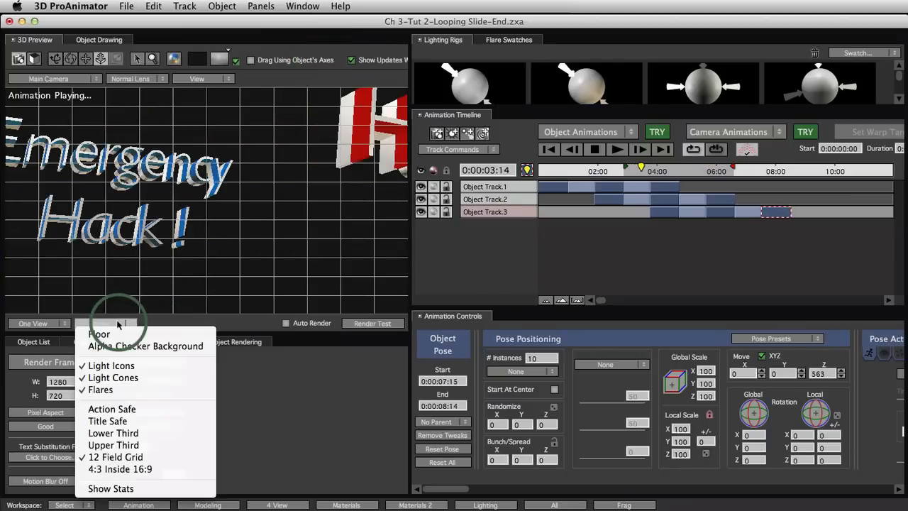
pyautogui.click(142, 457)
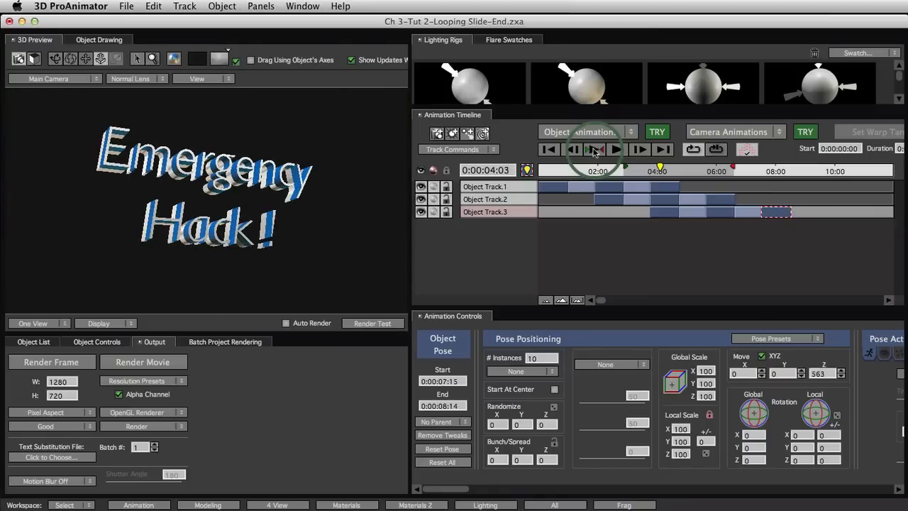
# Replace the "Emergency Hack !" text on Object Track.2 with "Once Upon" over "A Time..." and play the loop
pyautogui.click(221, 162)
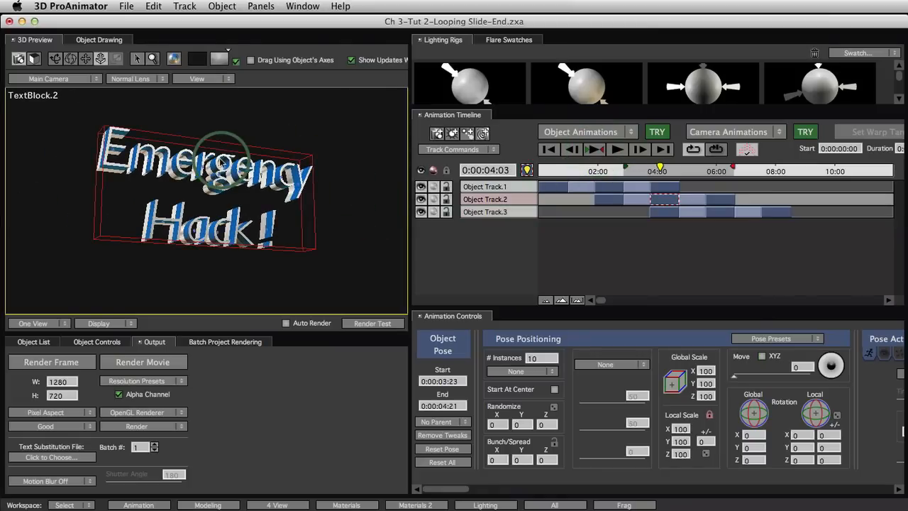
pyautogui.doubleClick(221, 161)
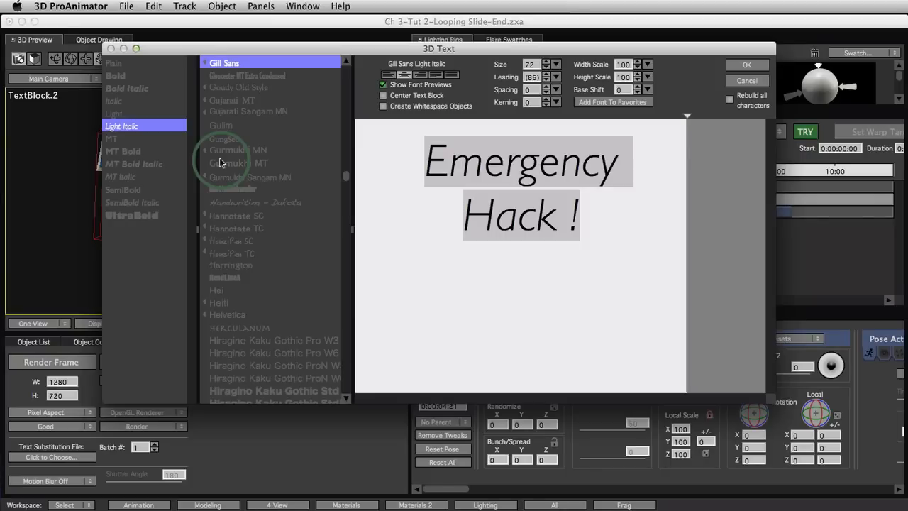
pyautogui.write('Once ')
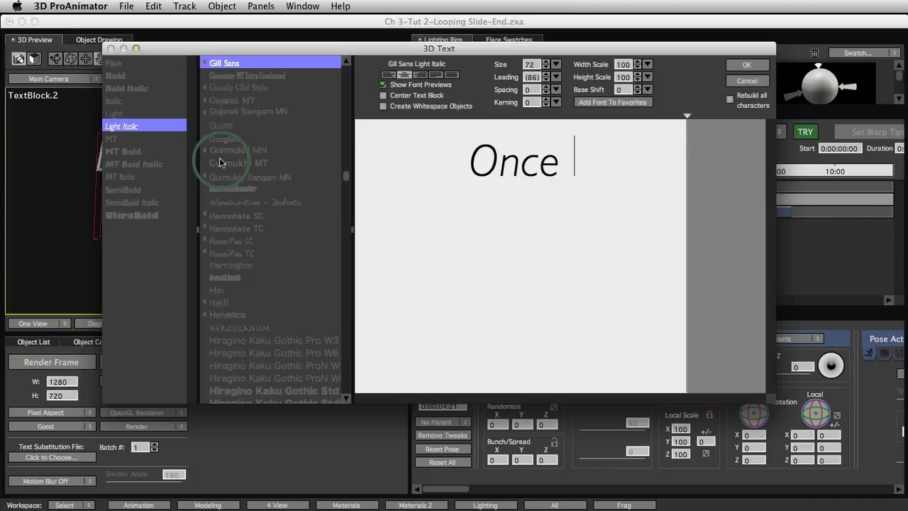
pyautogui.write('Upon')
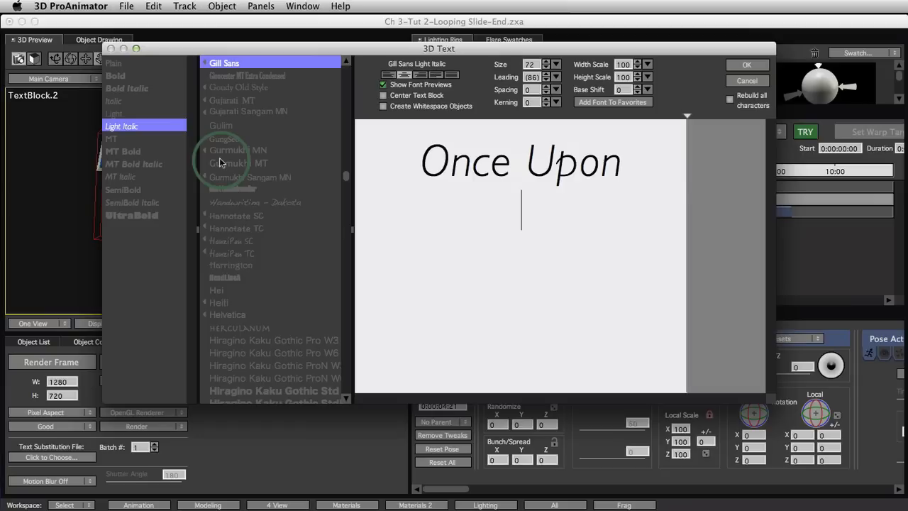
pyautogui.write(' A Time')
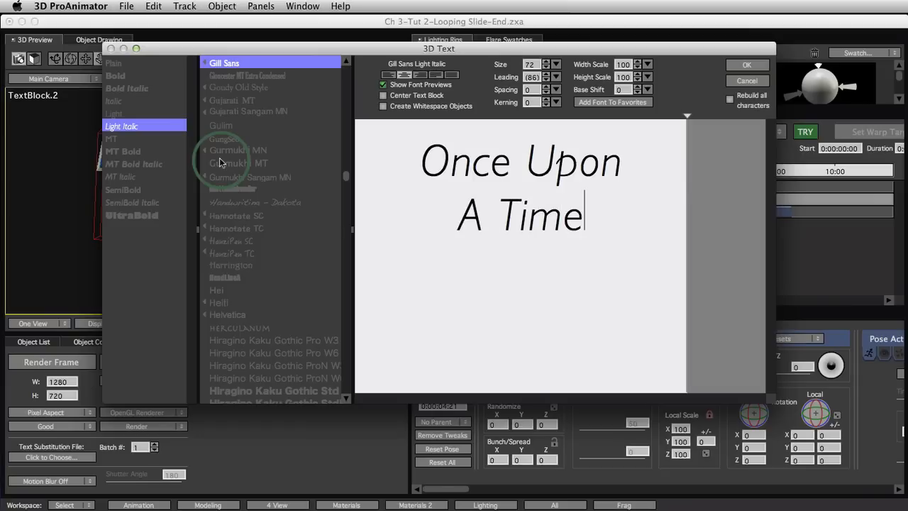
pyautogui.write('...')
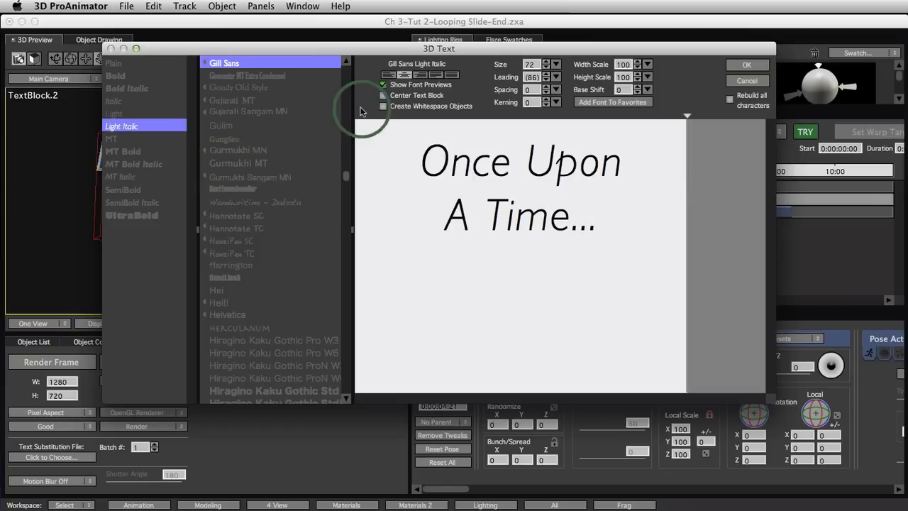
pyautogui.click(736, 66)
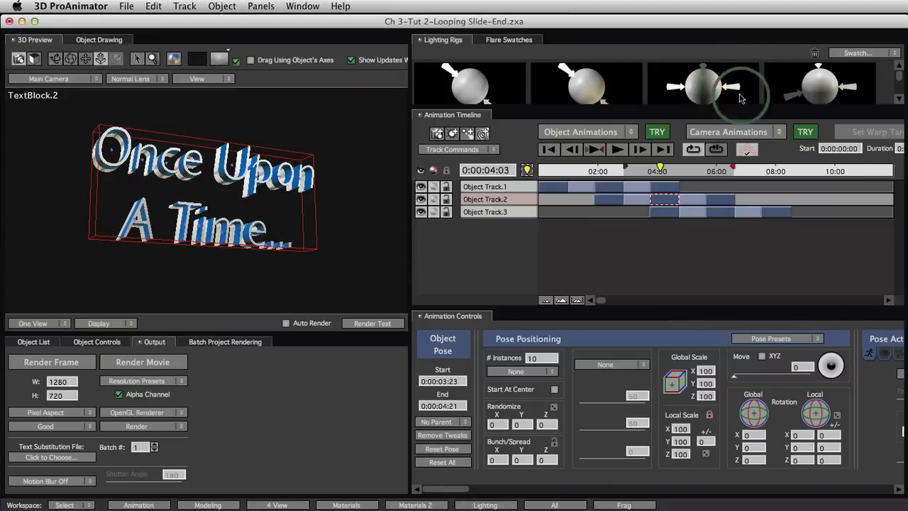
pyautogui.click(596, 150)
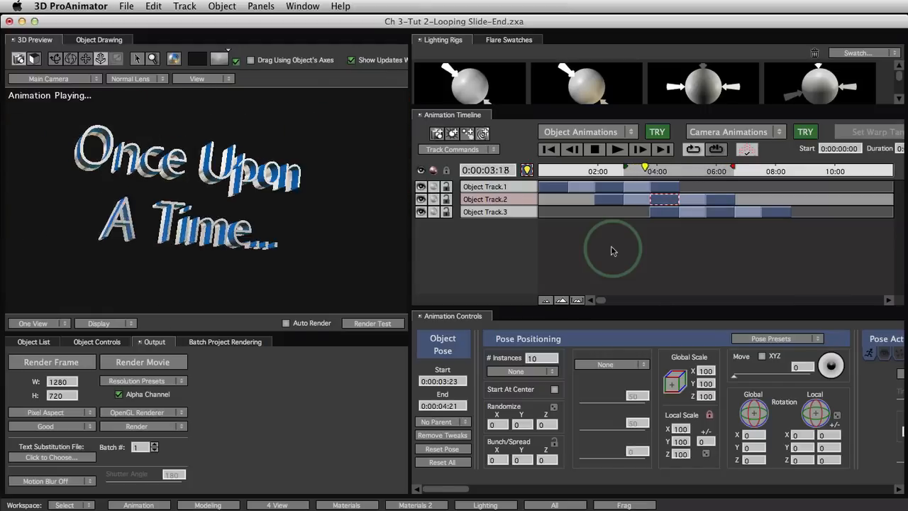
pyautogui.press('space')
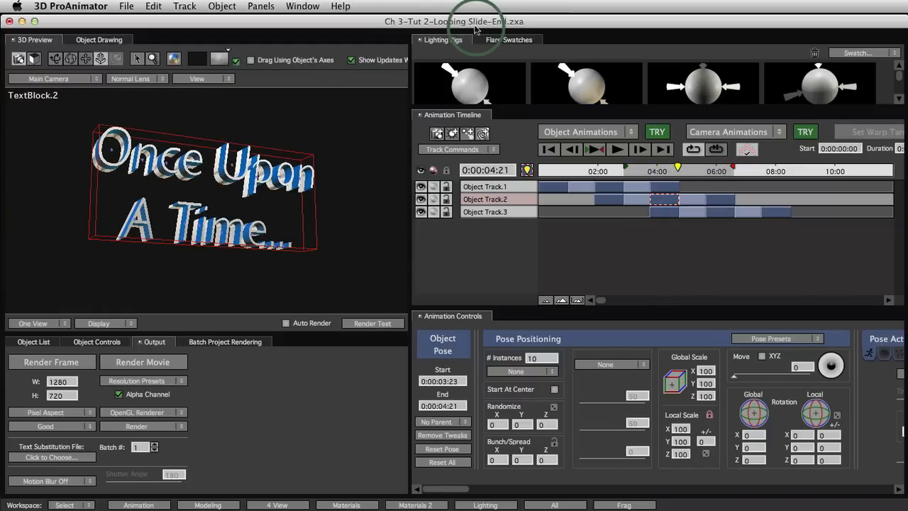
# Open the recent scene Ch 3-Tut 3-Looping Spin-End.zxa without saving the current scene
pyautogui.click(125, 6)
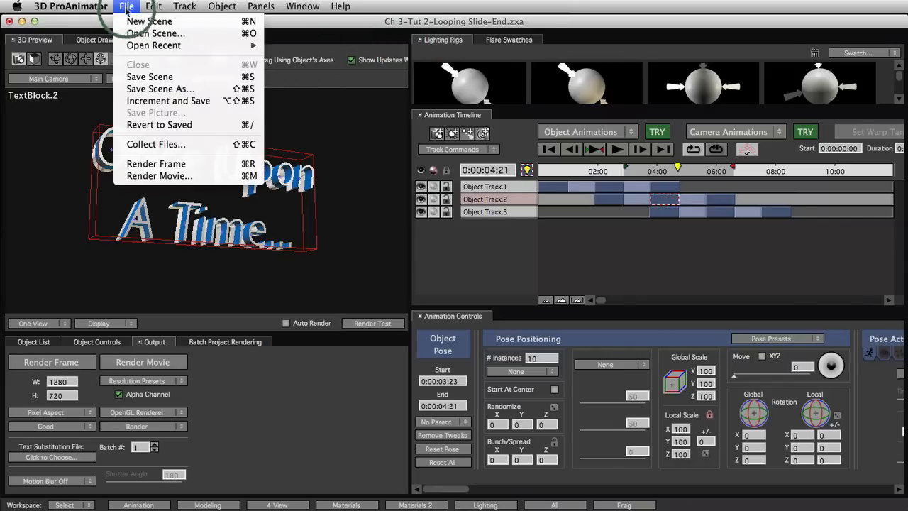
pyautogui.moveTo(134, 48)
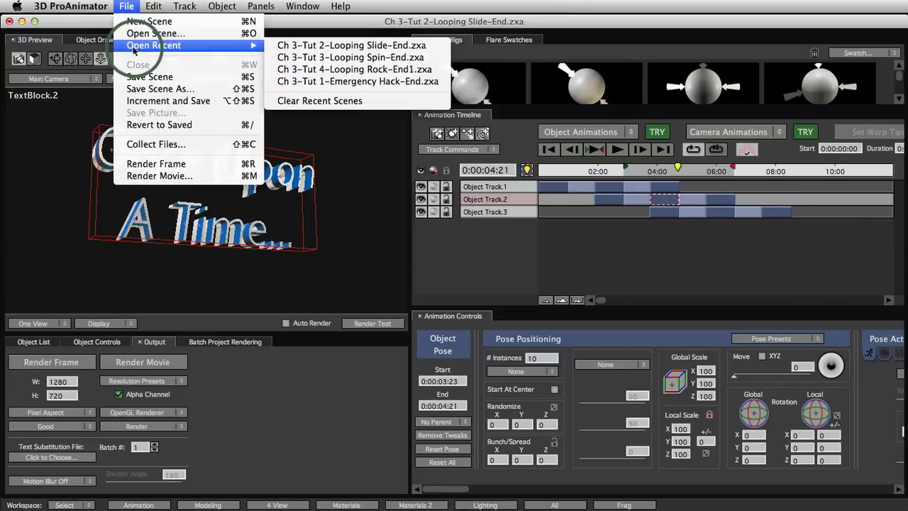
pyautogui.click(339, 69)
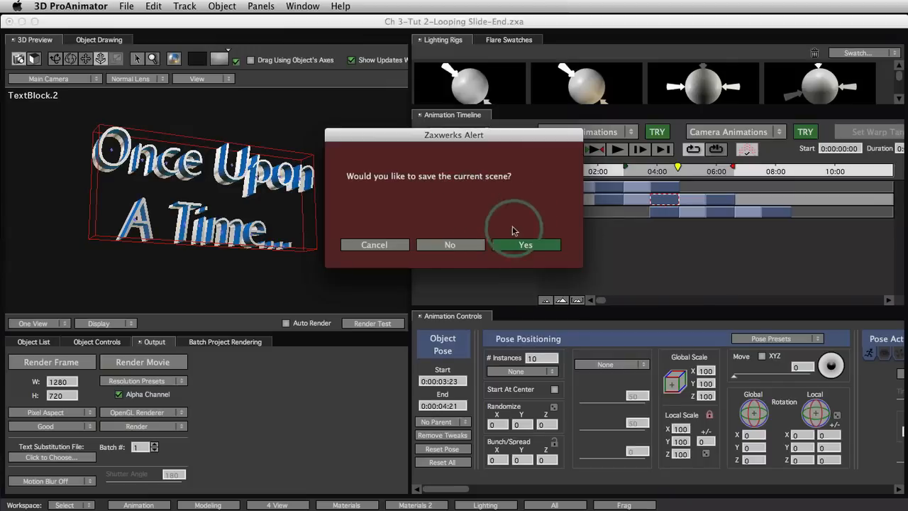
pyautogui.click(461, 241)
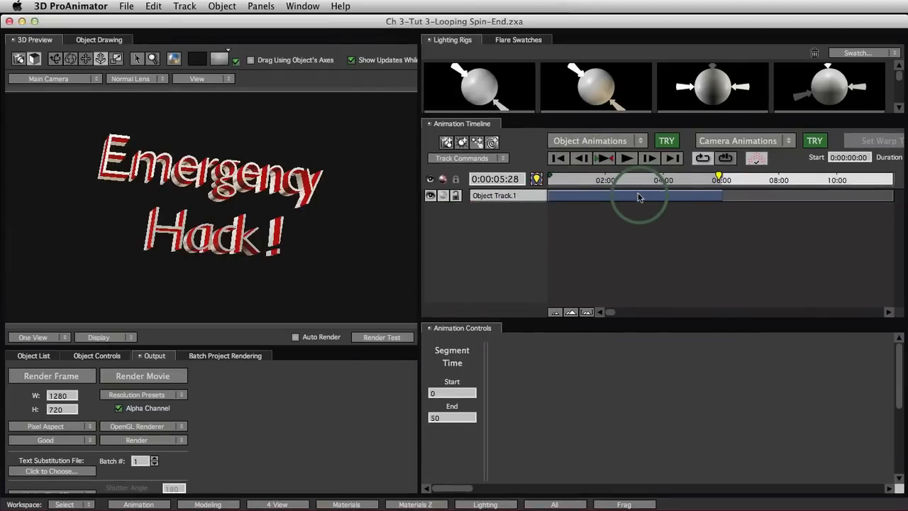
# Select the Object Track.1 pose, examine its Spin Y pose action settings and play the loop
pyautogui.click(635, 198)
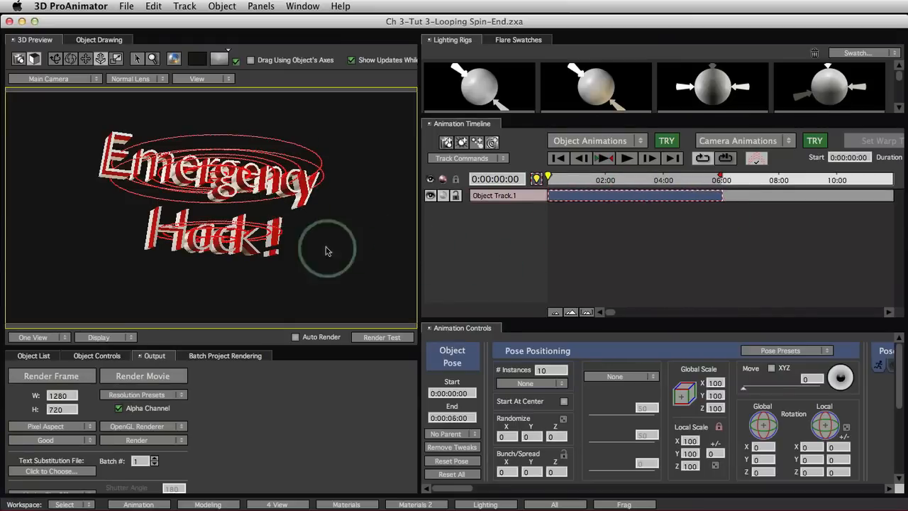
pyautogui.moveTo(452, 488); pyautogui.dragTo(831, 479)
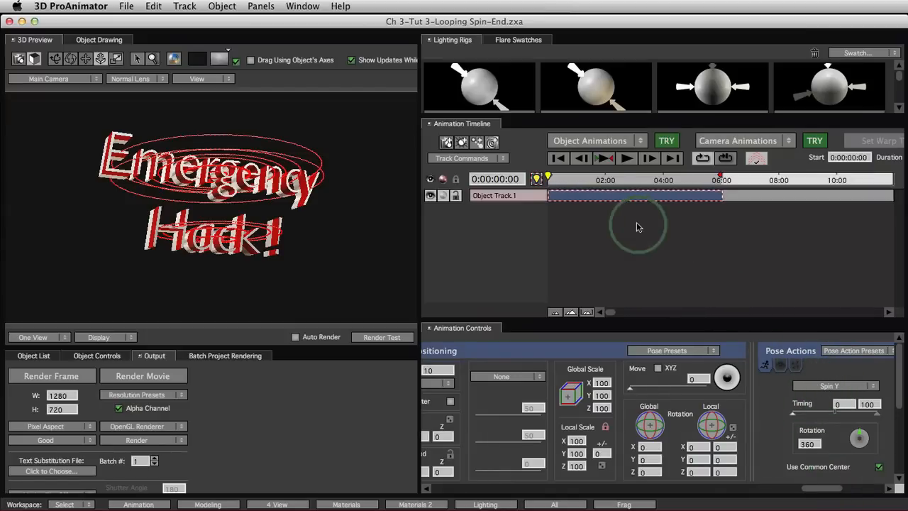
pyautogui.click(604, 158)
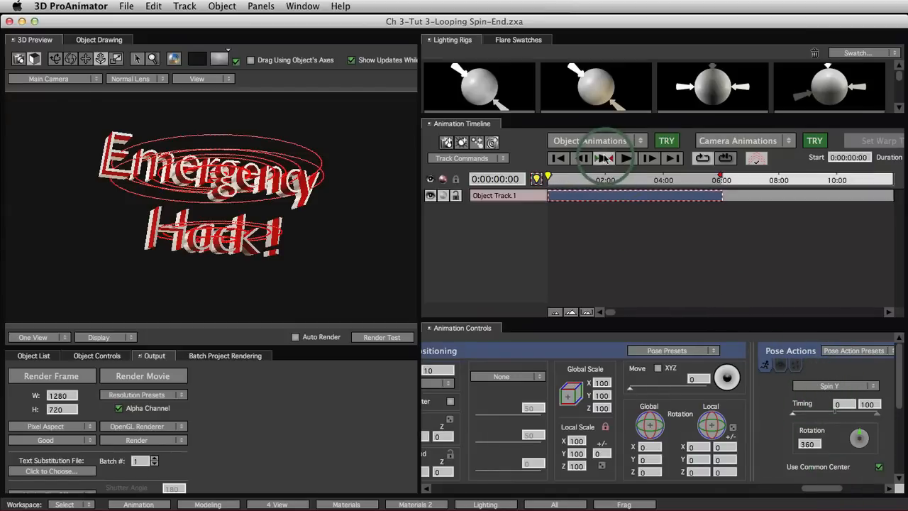
pyautogui.click(653, 231)
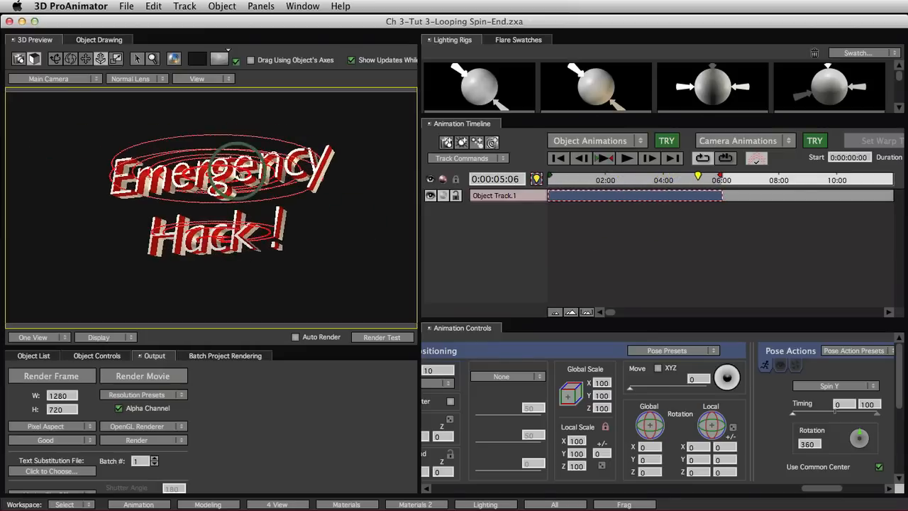
# Replace the "Emergency Hack !" text on Object Track.1 with "Un-Hacked" over "Spinner"
pyautogui.doubleClick(266, 162)
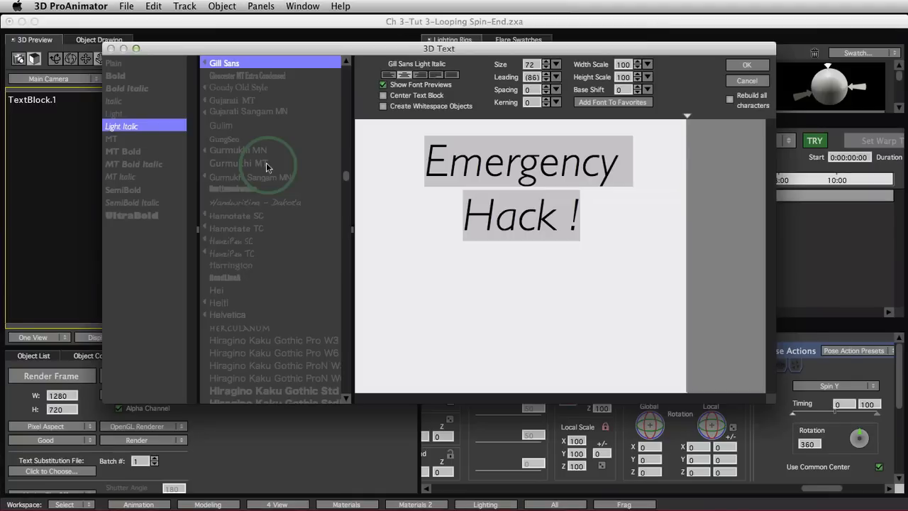
pyautogui.write('U')
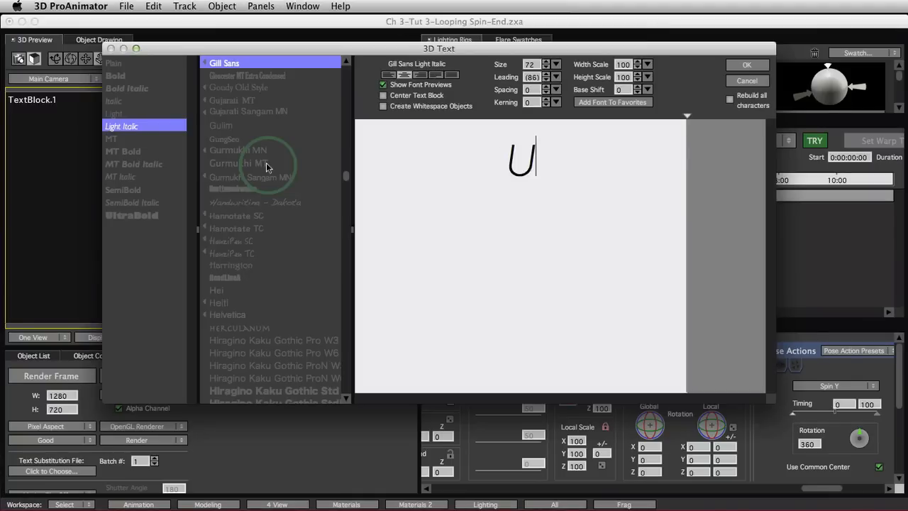
pyautogui.write('n-Hacked')
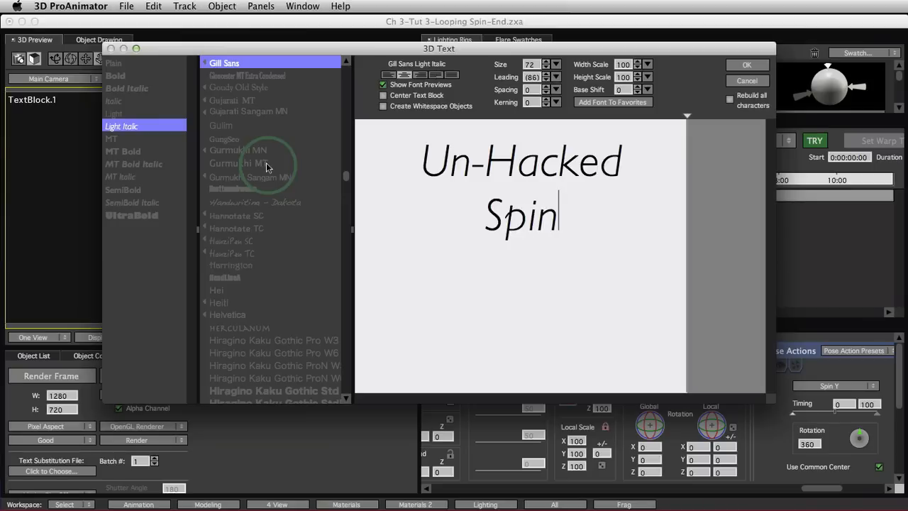
pyautogui.press('Return')
pyautogui.write('Spinner')
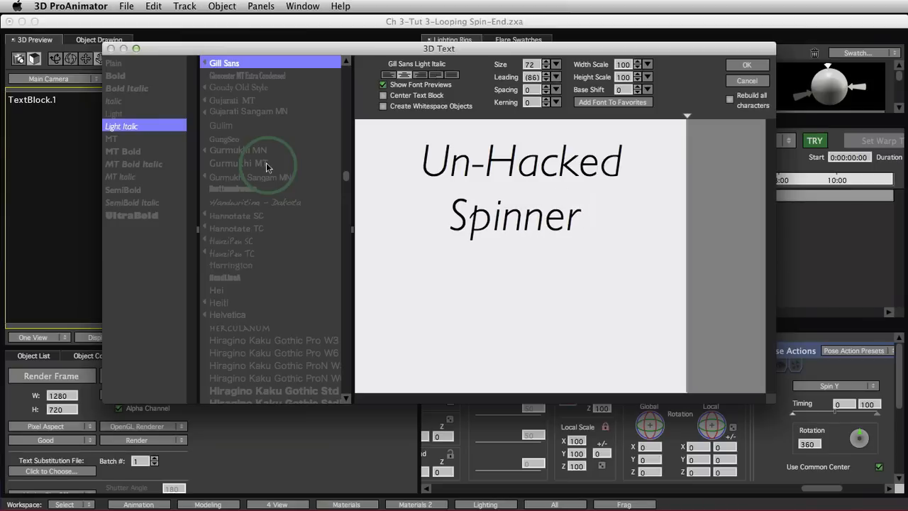
pyautogui.press('BackSpace')
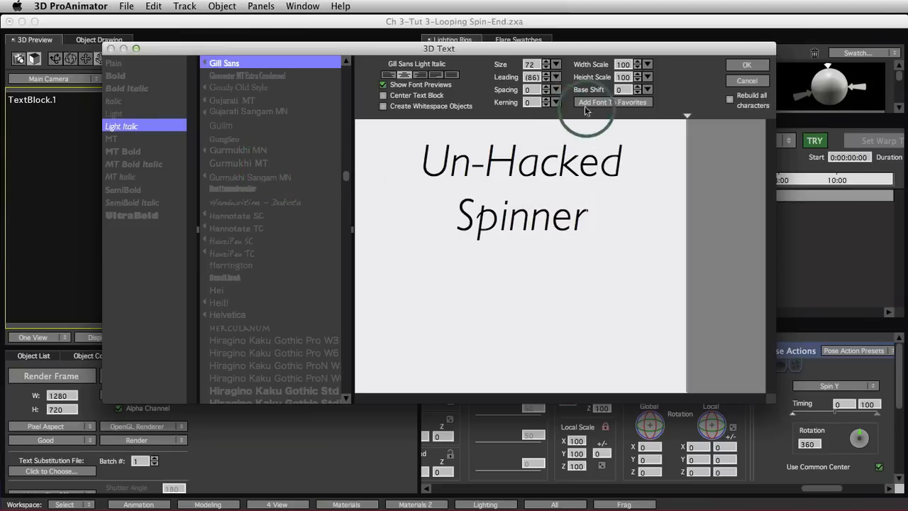
pyautogui.click(737, 62)
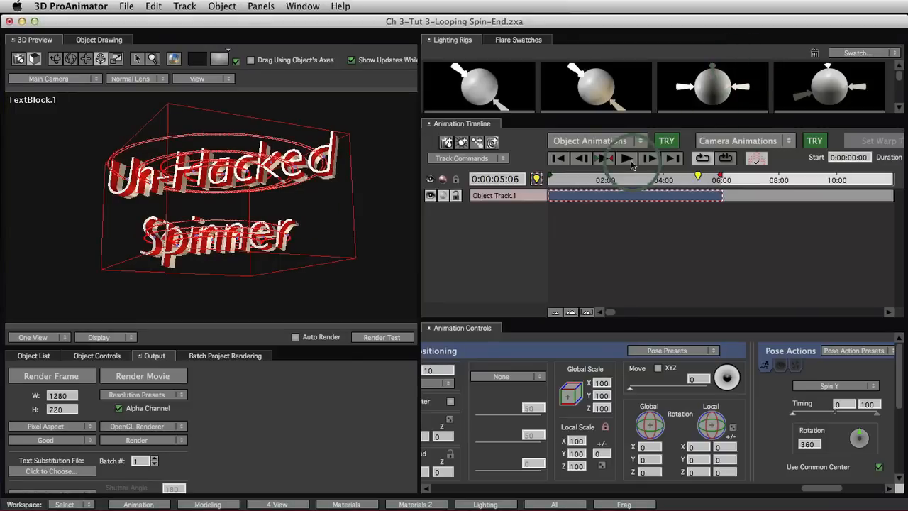
# Play the spin, then set the Spin Y rotation to 720 and play the loop again
pyautogui.click(731, 240)
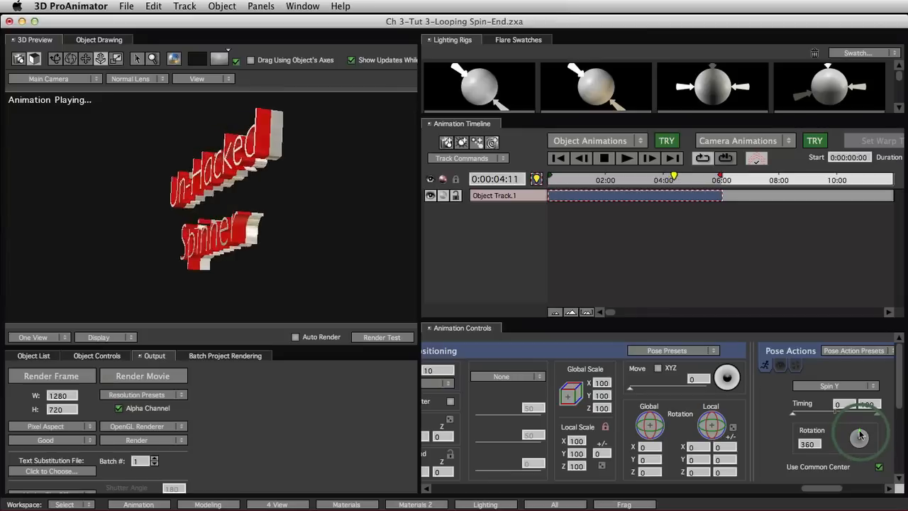
pyautogui.press('space')
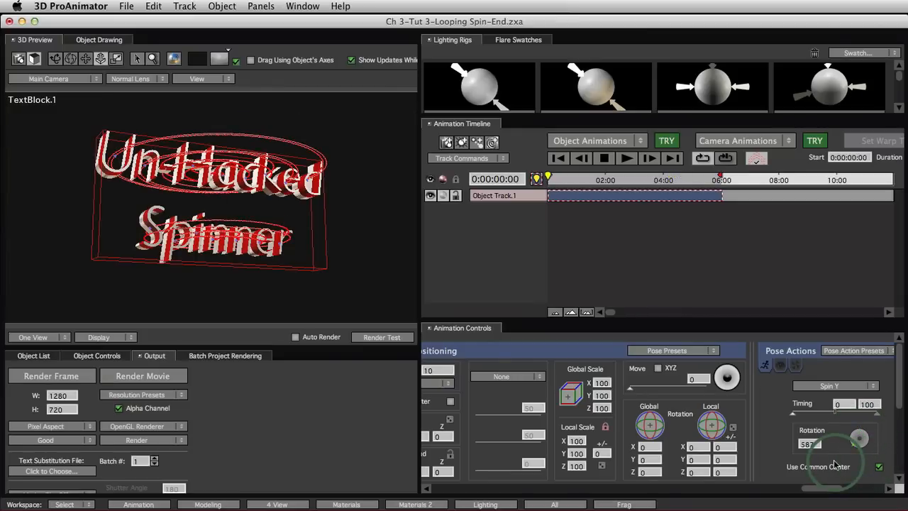
pyautogui.press('space')
pyautogui.press('space')
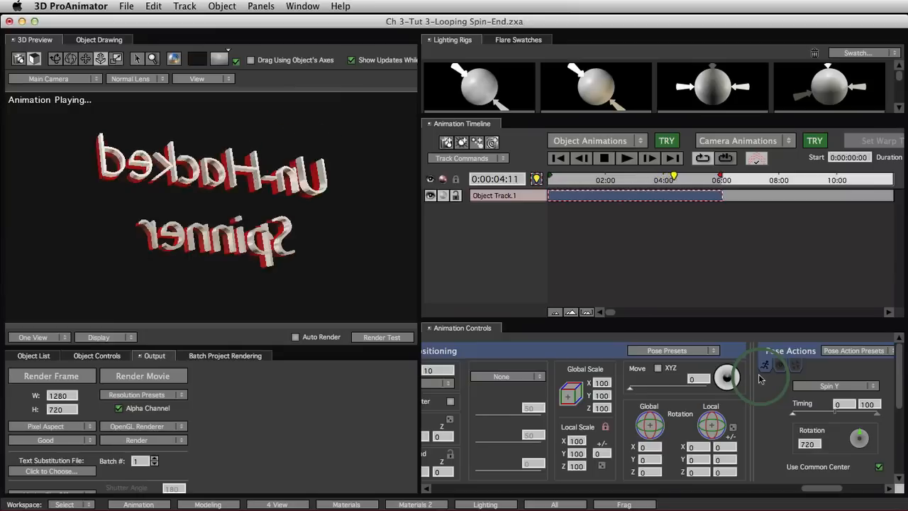
pyautogui.press('space')
# Change the pose action to Pitch X with a rotation of 360 and play the loop
pyautogui.click(834, 385)
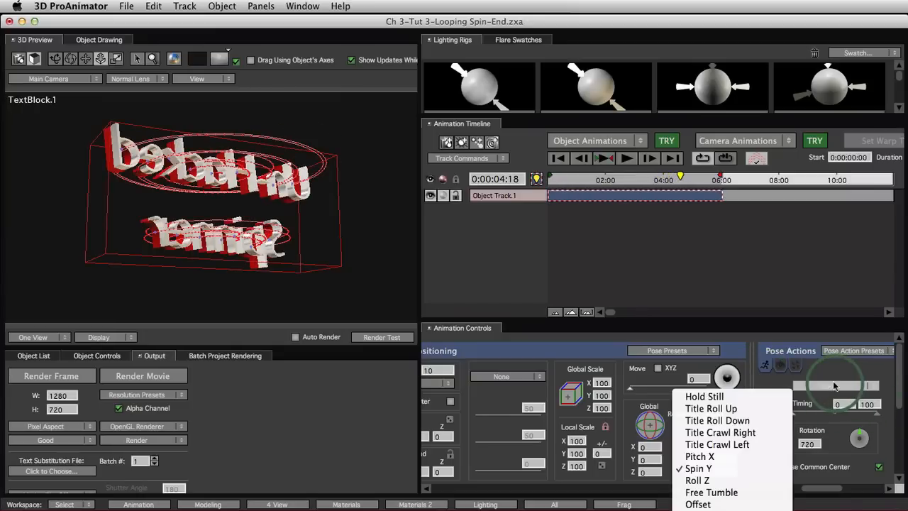
pyautogui.click(752, 457)
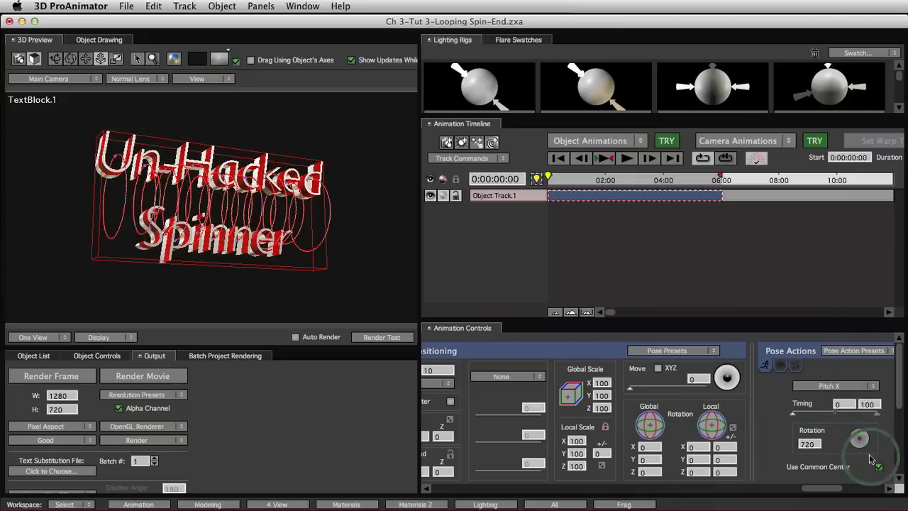
pyautogui.doubleClick(816, 445)
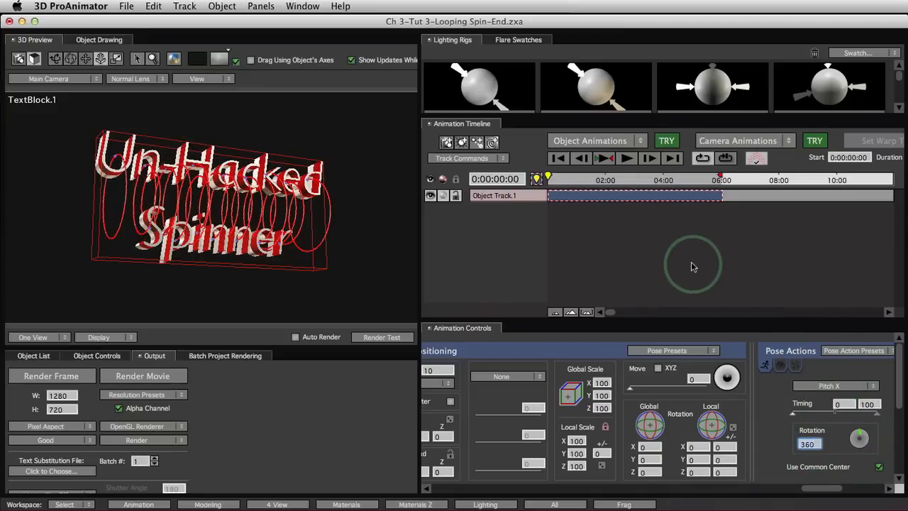
pyautogui.click(604, 158)
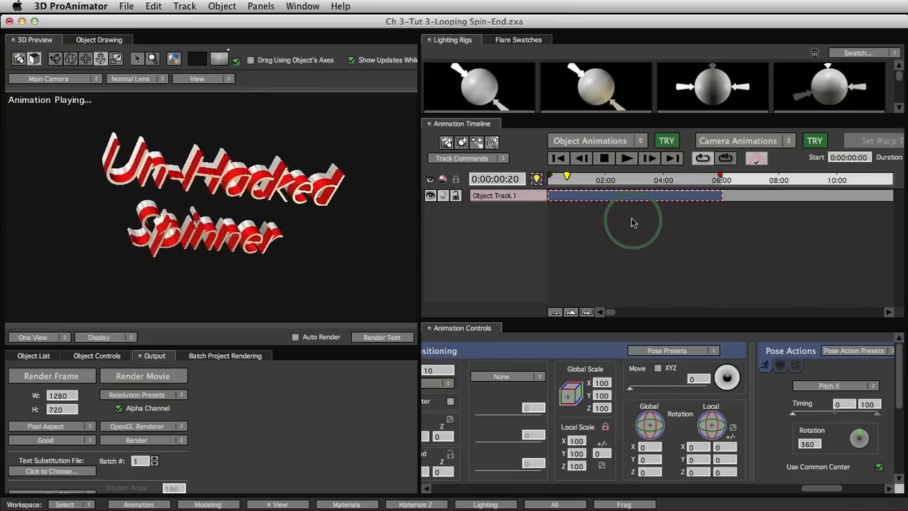
pyautogui.click(837, 277)
# Change the pose action to Roll Z and play the loop
pyautogui.click(845, 387)
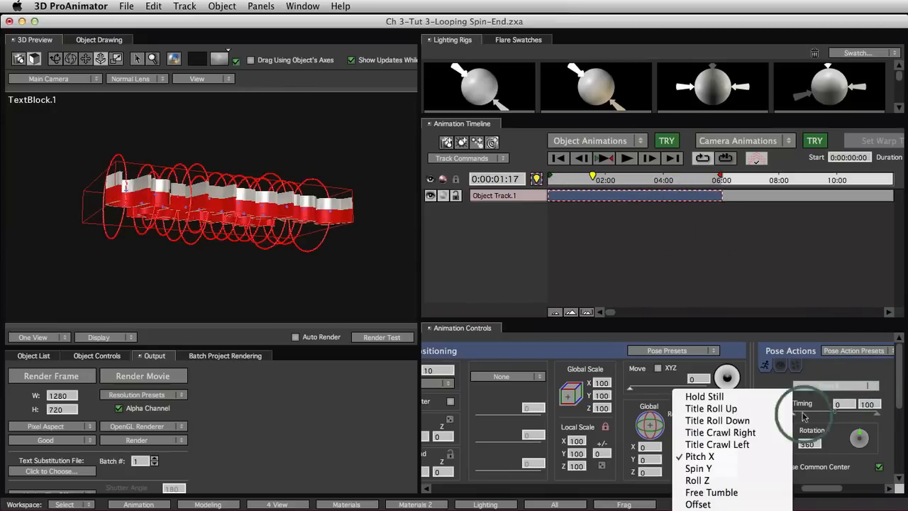
pyautogui.click(713, 480)
pyautogui.click(600, 164)
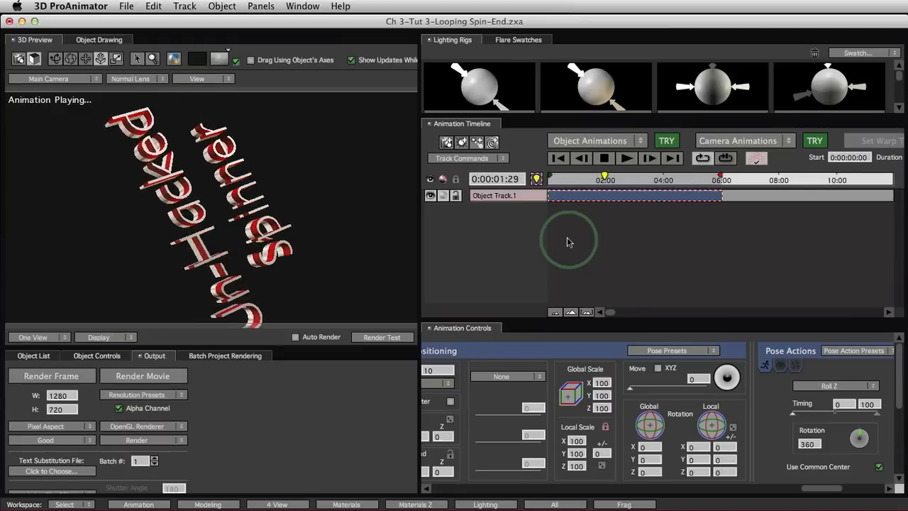
pyautogui.press('space')
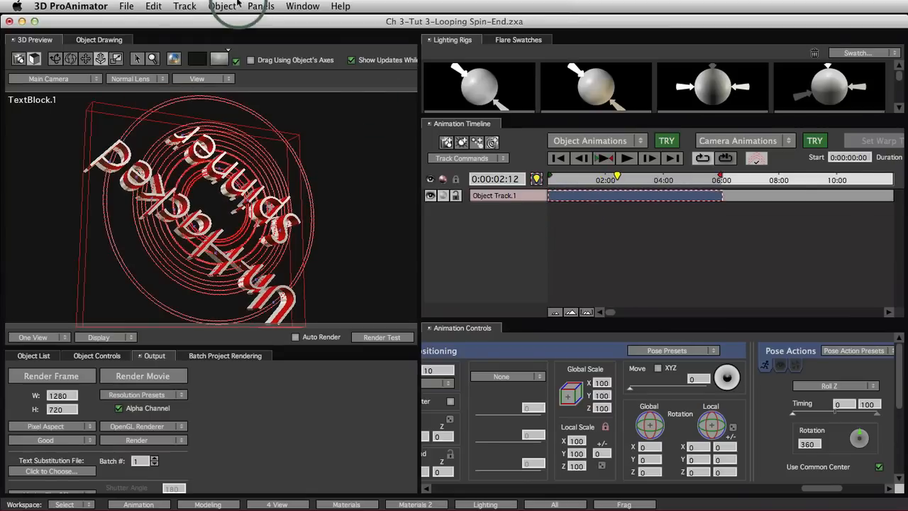
# Open the recent scene "Ch 3-Tut 4-Looping Rock-End1.zxa"
pyautogui.click(122, 6)
pyautogui.moveTo(154, 46)
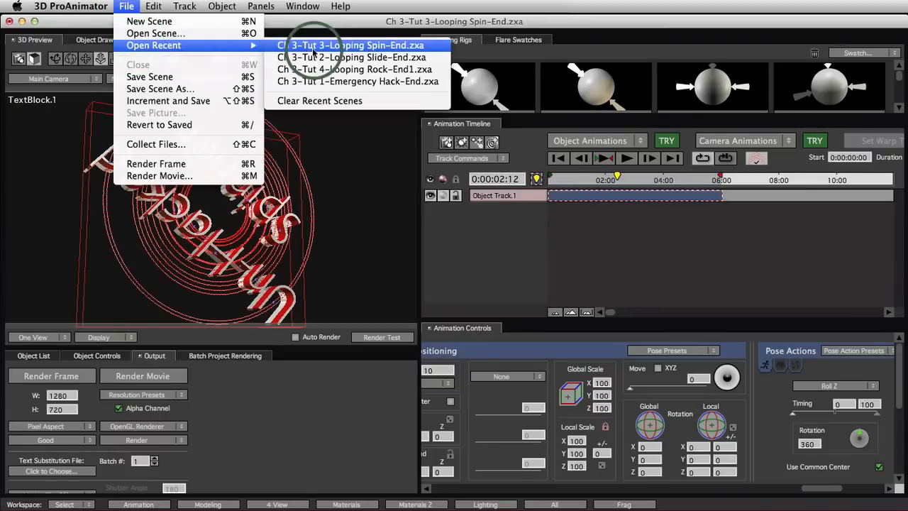
pyautogui.click(341, 69)
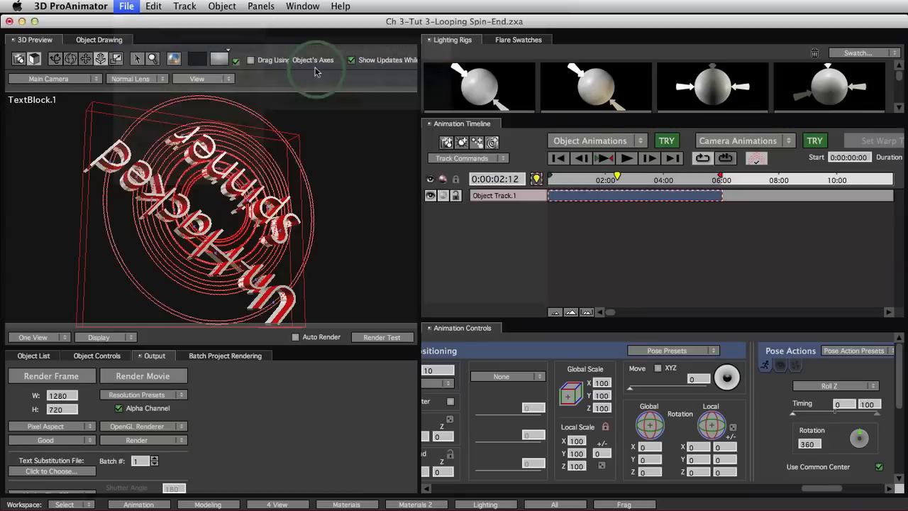
pyautogui.click(472, 257)
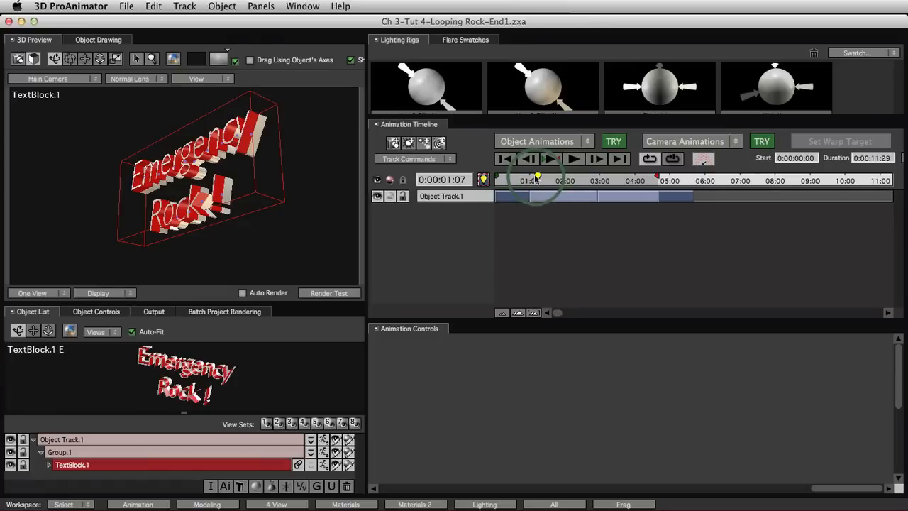
# Scrub through the "Emergency Rock !" animation, play its rocking loop, and stop playback
pyautogui.moveTo(538, 177); pyautogui.dragTo(498, 180)
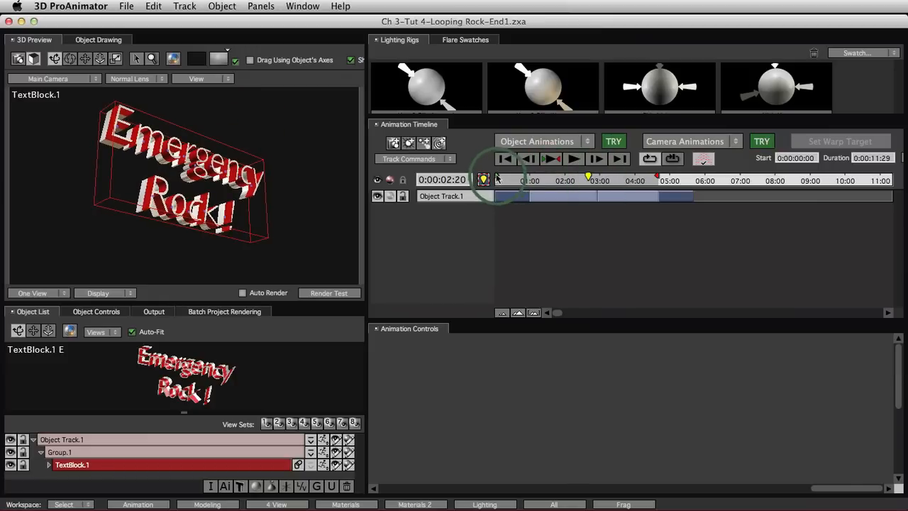
pyautogui.click(550, 159)
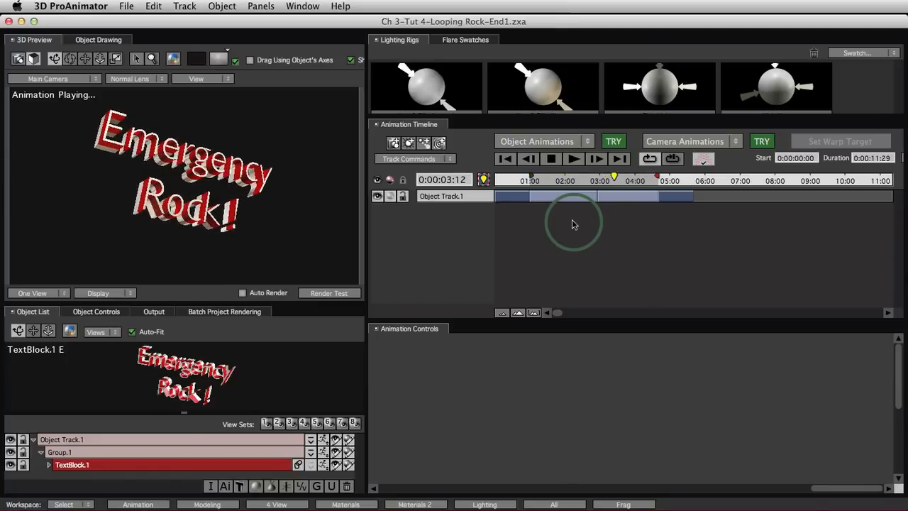
pyautogui.click(551, 159)
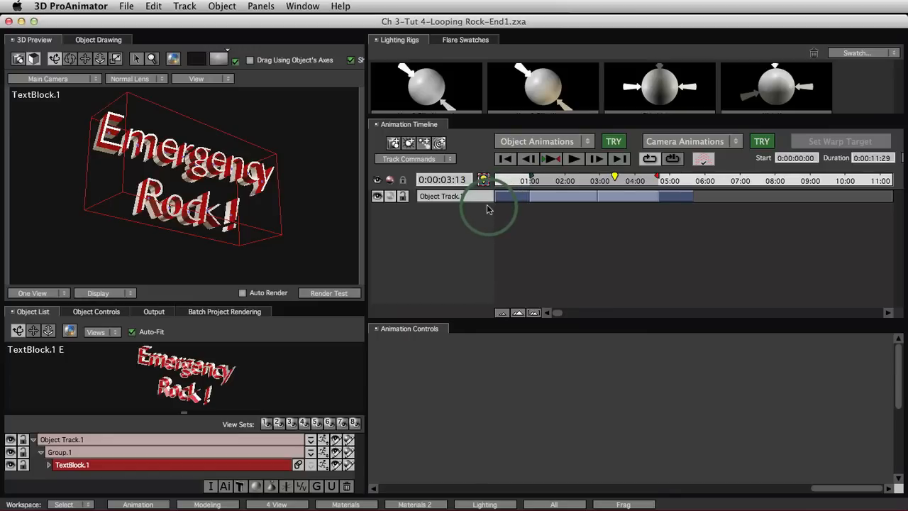
# Duplicate Object Track.1 and rename the copy "Delete Once Checked"
pyautogui.click(444, 196)
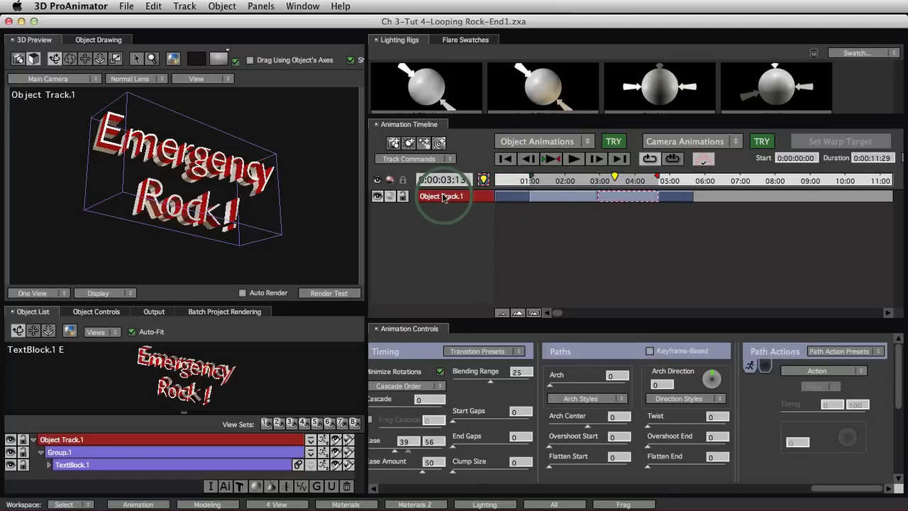
pyautogui.click(421, 160)
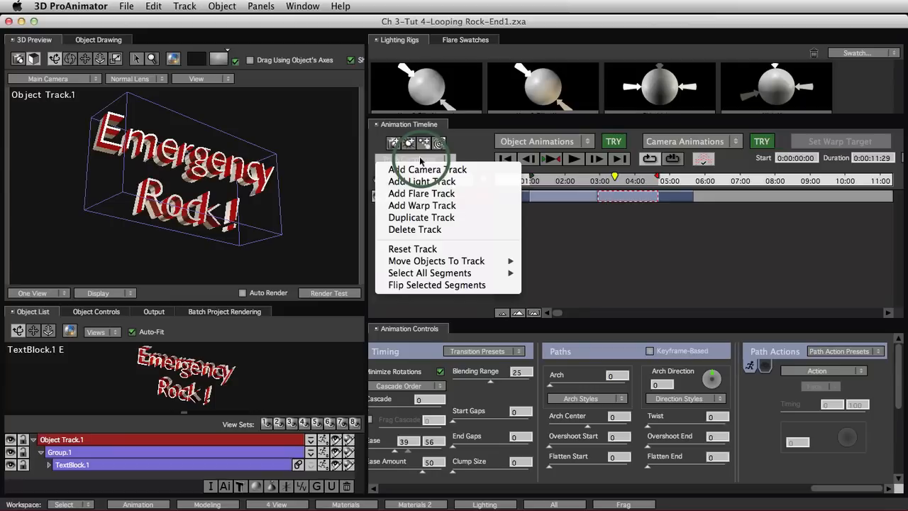
pyautogui.click(430, 217)
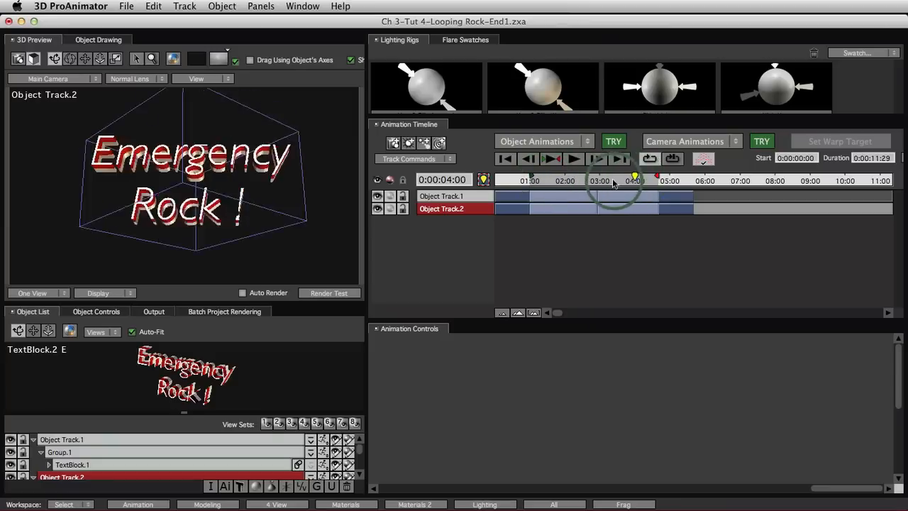
pyautogui.click(557, 182)
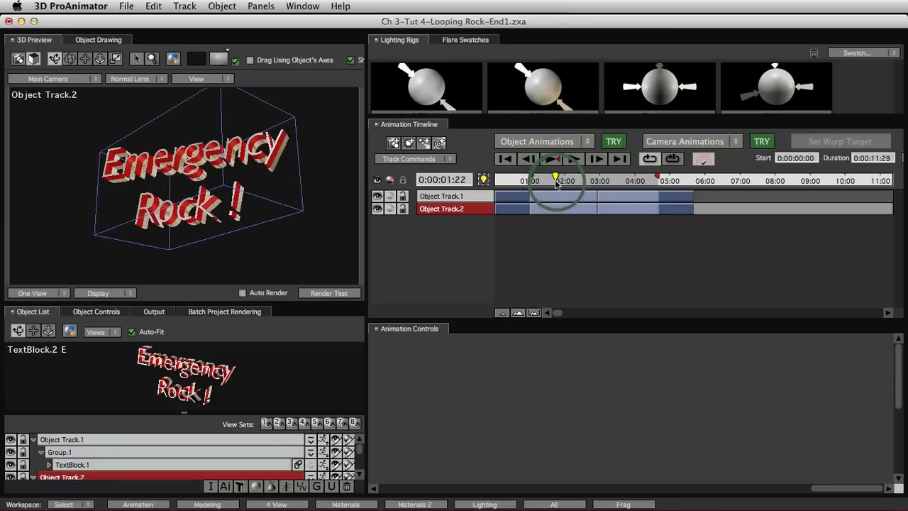
pyautogui.click(449, 210)
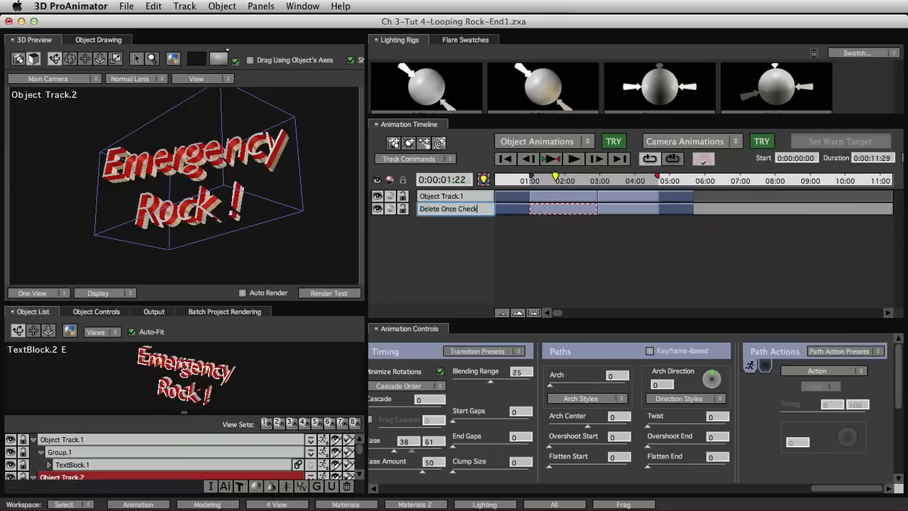
pyautogui.press('Return')
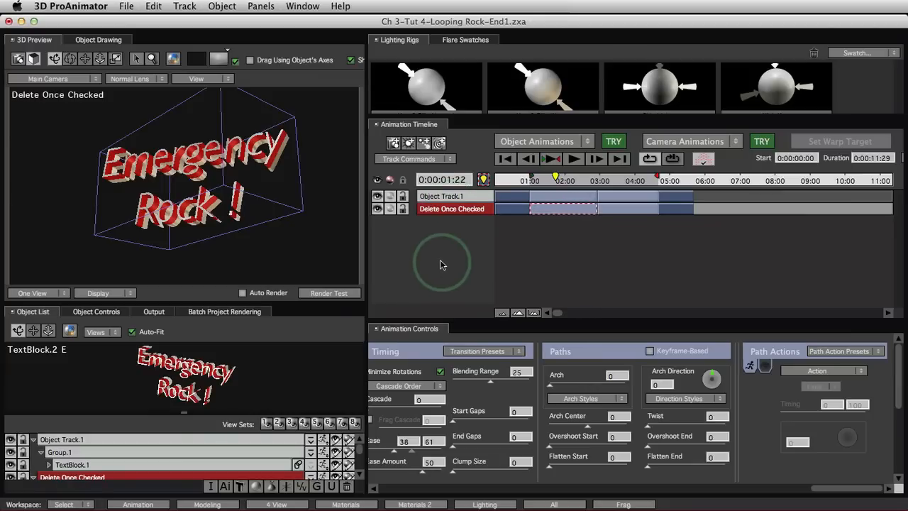
pyautogui.click(566, 201)
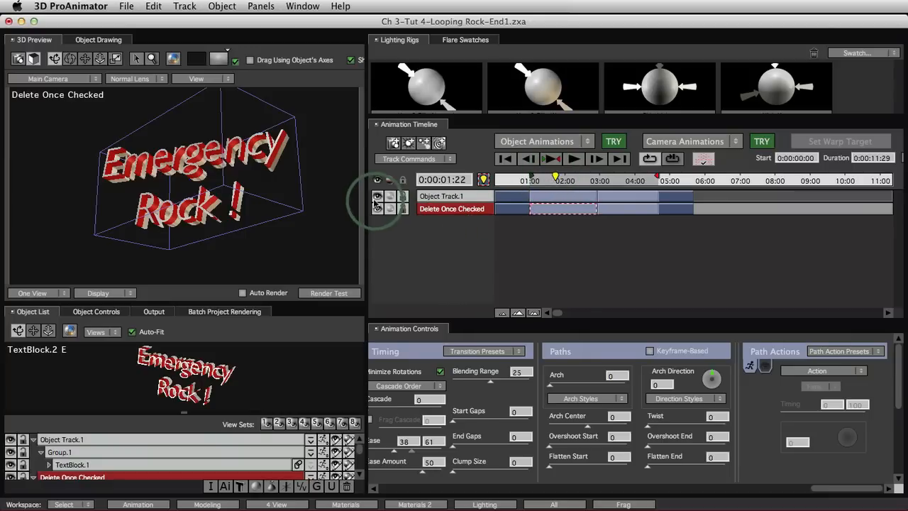
# Remove the tweaks from Object Track.1's pose at 0:00:02:27
pyautogui.click(441, 195)
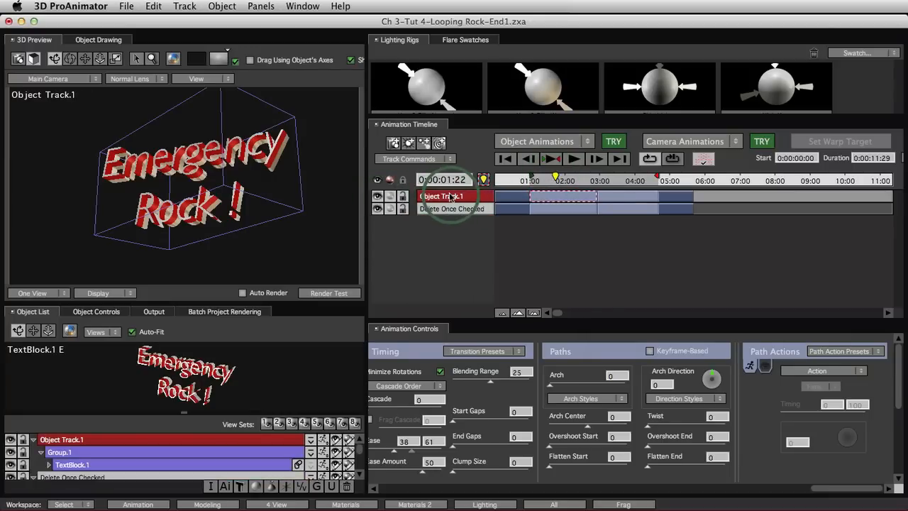
pyautogui.click(440, 210)
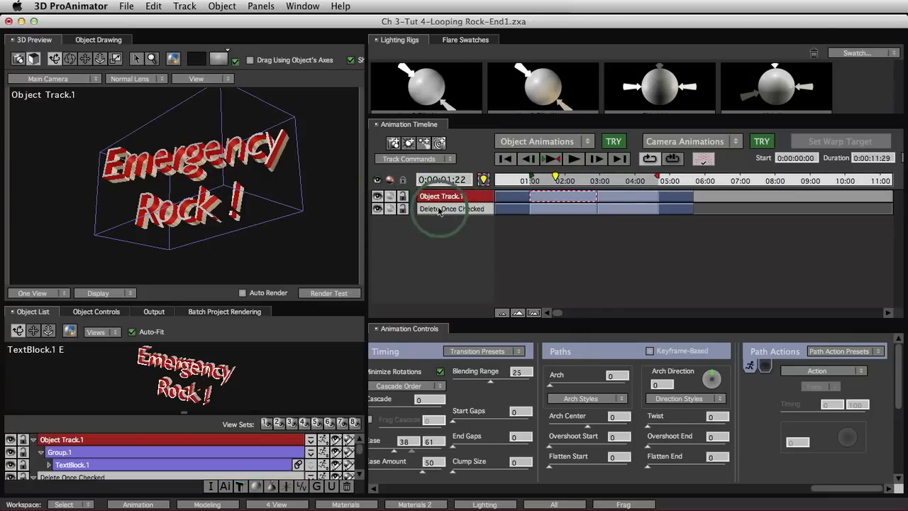
pyautogui.click(597, 200)
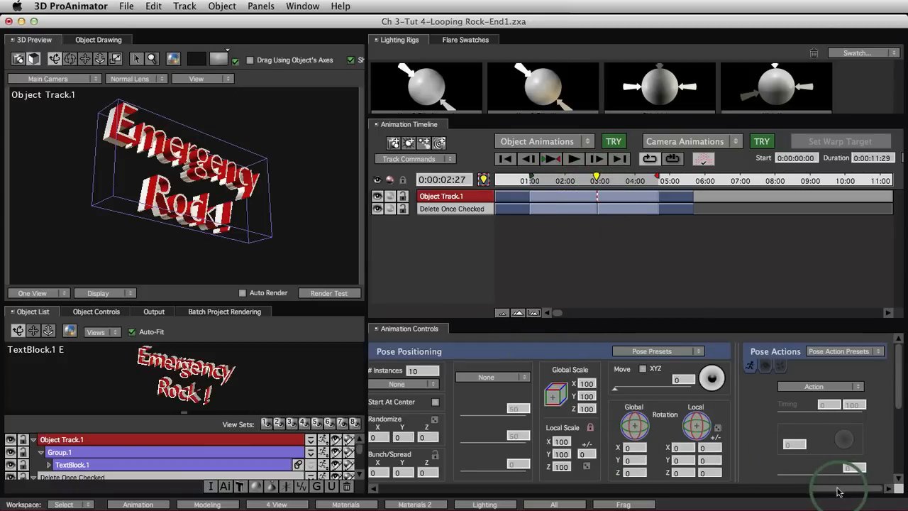
pyautogui.moveTo(838, 490); pyautogui.dragTo(355, 505)
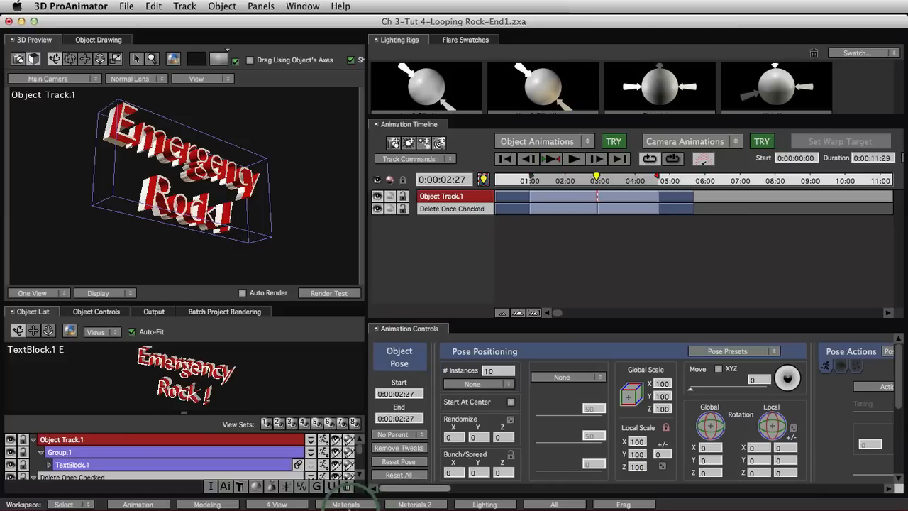
pyautogui.click(395, 447)
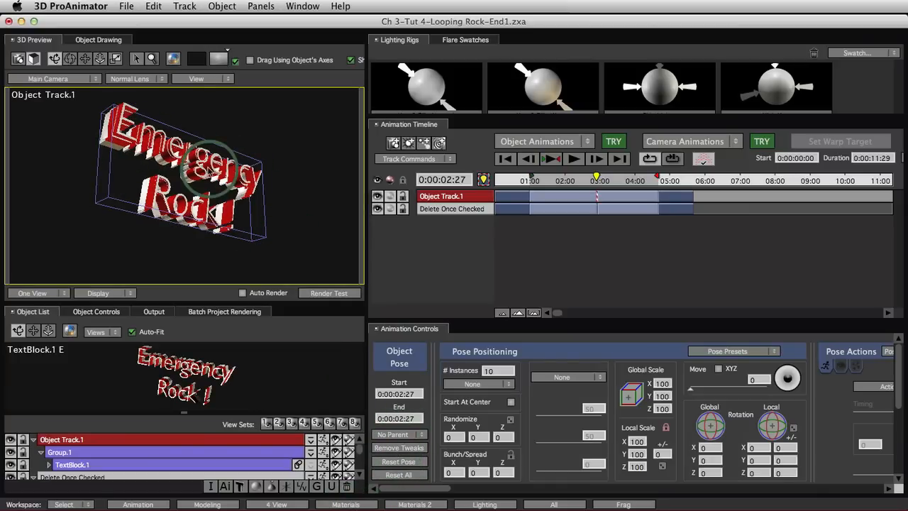
# Switch the 3D preview to User Camera 1 with a close side-on view of the overlapping text
pyautogui.click(68, 82)
pyautogui.click(53, 102)
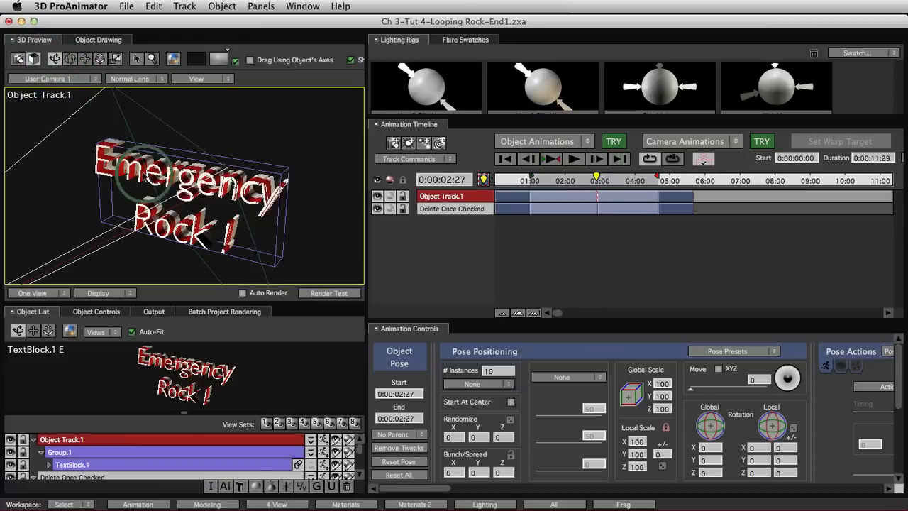
pyautogui.moveTo(184, 215)
pyautogui.mouseDown()
pyautogui.moveTo(203, 196)
pyautogui.moveTo(309, 210)
pyautogui.moveTo(165, 165)
pyautogui.moveTo(251, 211)
pyautogui.moveTo(248, 241)
pyautogui.moveTo(134, 266)
pyautogui.moveTo(50, 240)
pyautogui.moveTo(244, 236)
pyautogui.moveTo(224, 216)
pyautogui.moveTo(227, 231)
pyautogui.moveTo(189, 231)
pyautogui.mouseUp()
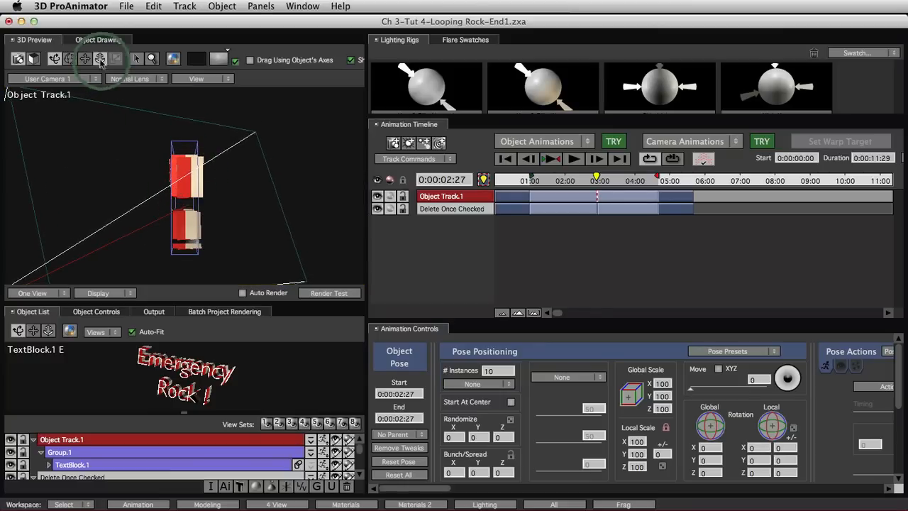
pyautogui.moveTo(239, 211); pyautogui.dragTo(242, 144)
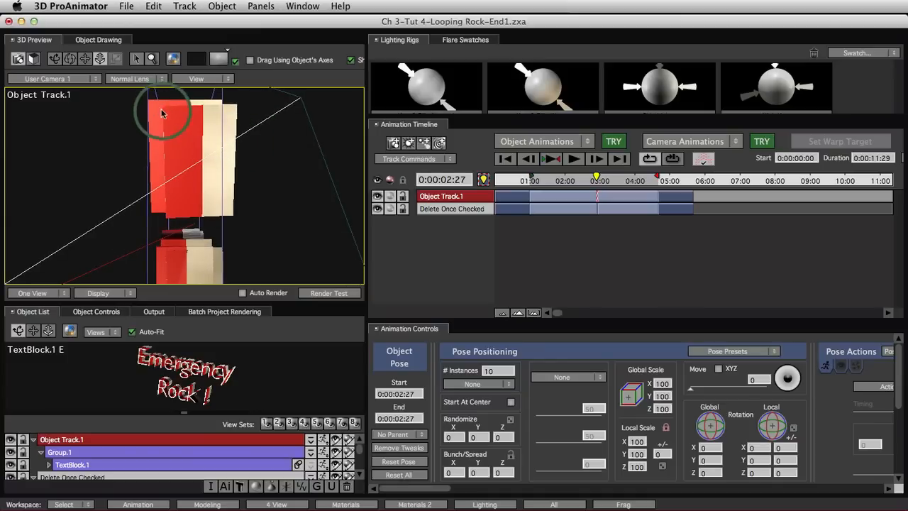
# Enable XYZ movement for Object Track.1's pose at 0:00:02:27 and set its move to Y -2 and Z -6
pyautogui.click(718, 369)
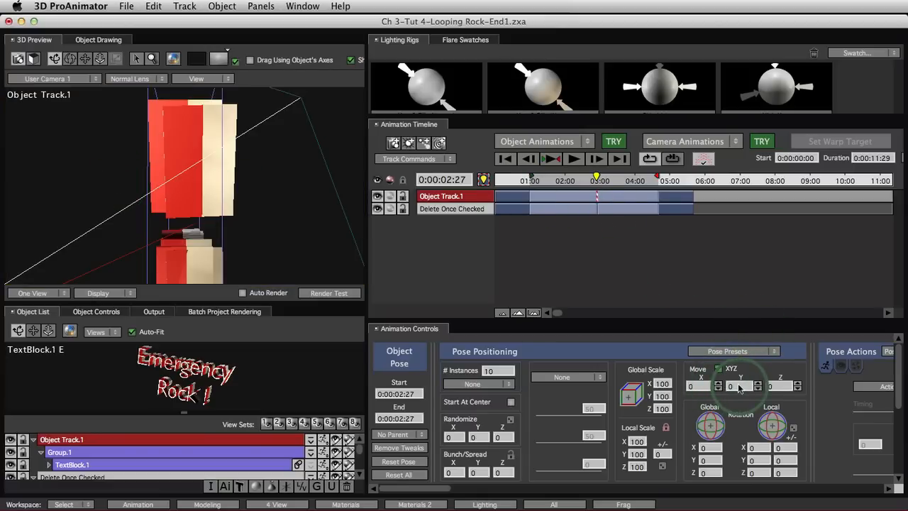
pyautogui.write('1')
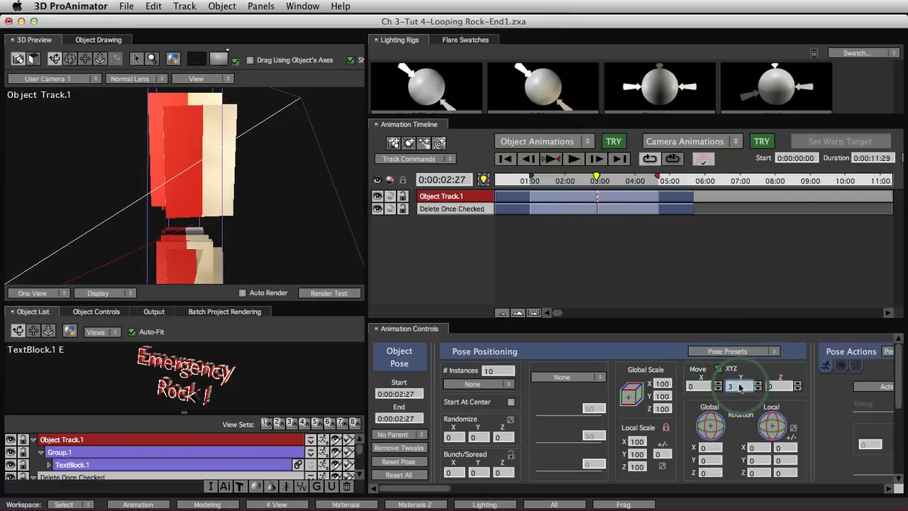
pyautogui.scroll(-10, 739, 388)
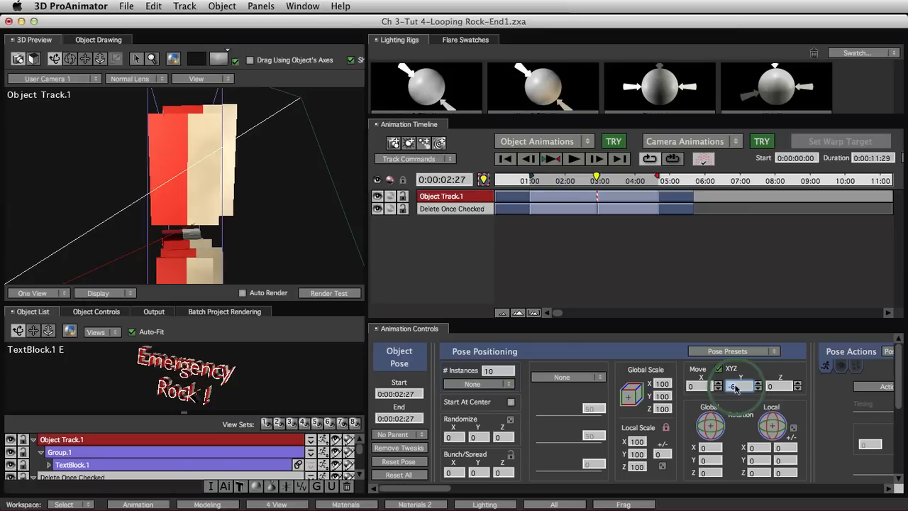
pyautogui.scroll(1, 737, 388)
pyautogui.scroll(2, 738, 389)
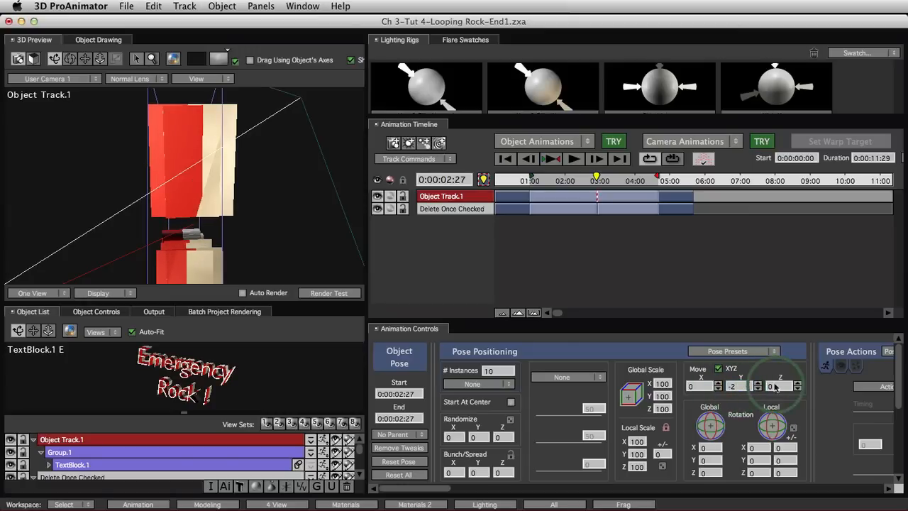
pyautogui.scroll(4, 774, 387)
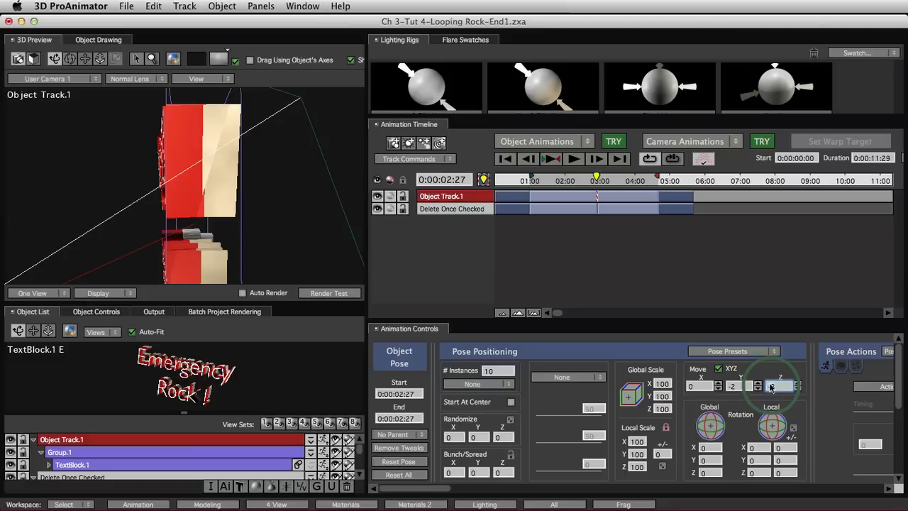
pyautogui.scroll(-1, 772, 388)
pyautogui.scroll(-1, 772, 388)
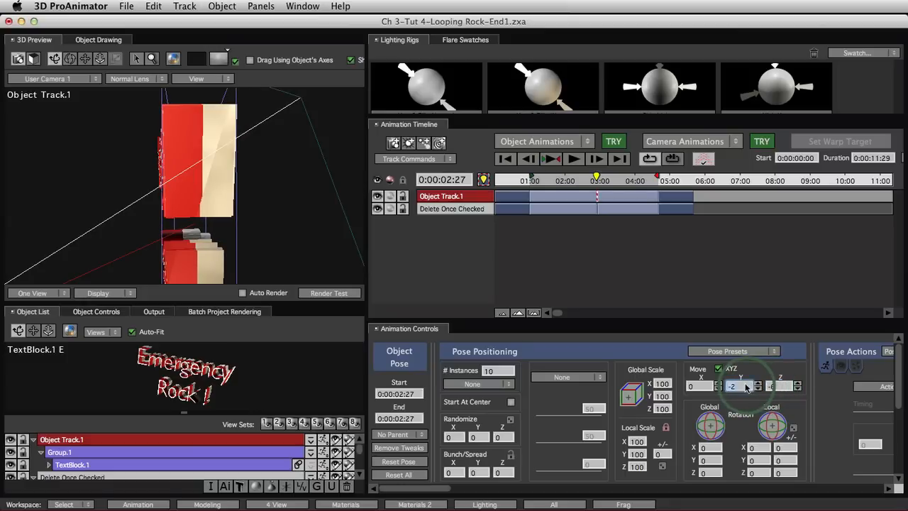
pyautogui.scroll(-1, 747, 387)
pyautogui.scroll(1, 748, 388)
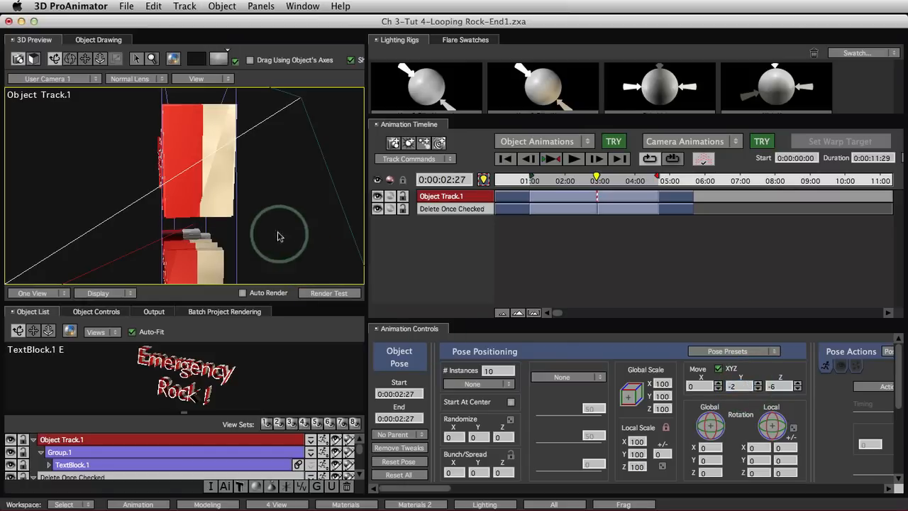
# Set the global Y rotation of Object Track.1's pose to 3, checking the alignment of both text copies from above
pyautogui.click(17, 60)
pyautogui.moveTo(306, 217); pyautogui.dragTo(318, 152)
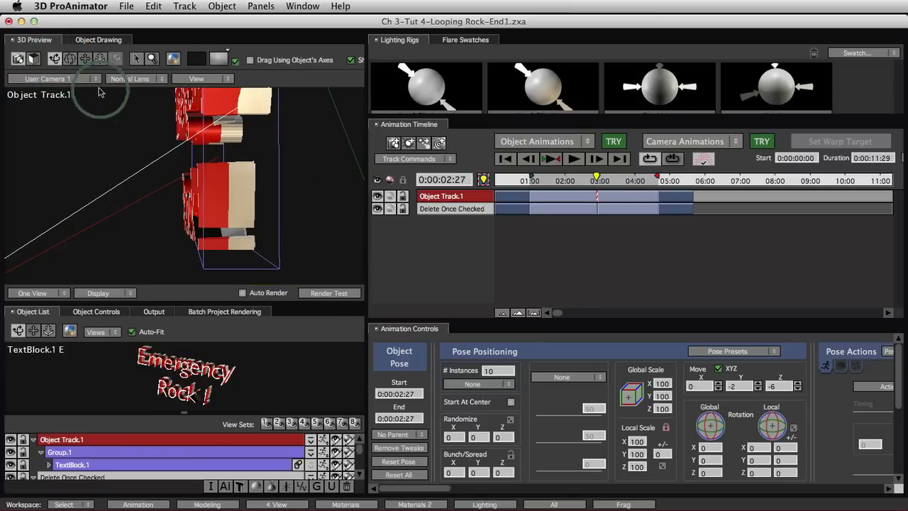
pyautogui.moveTo(99, 91); pyautogui.dragTo(377, 228)
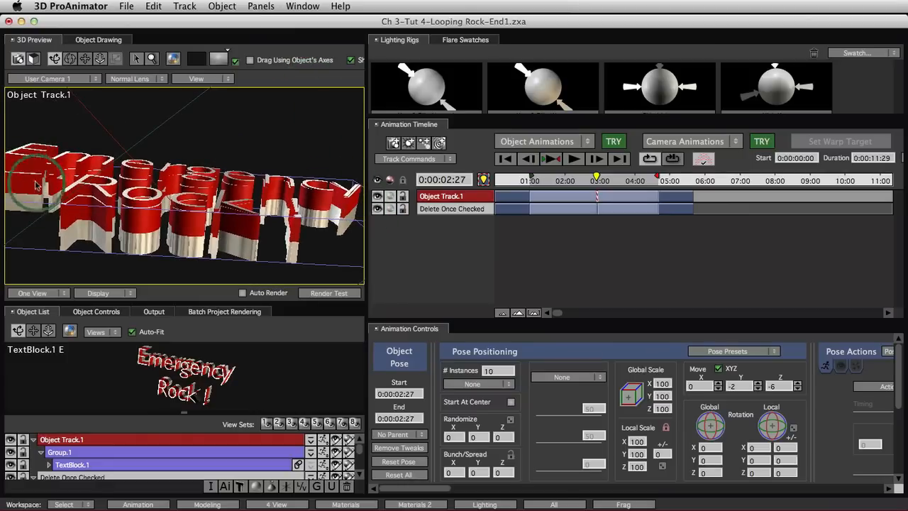
pyautogui.moveTo(180, 236)
pyautogui.mouseDown()
pyautogui.moveTo(214, 228)
pyautogui.moveTo(158, 217)
pyautogui.moveTo(167, 237)
pyautogui.mouseUp()
pyautogui.click(502, 370)
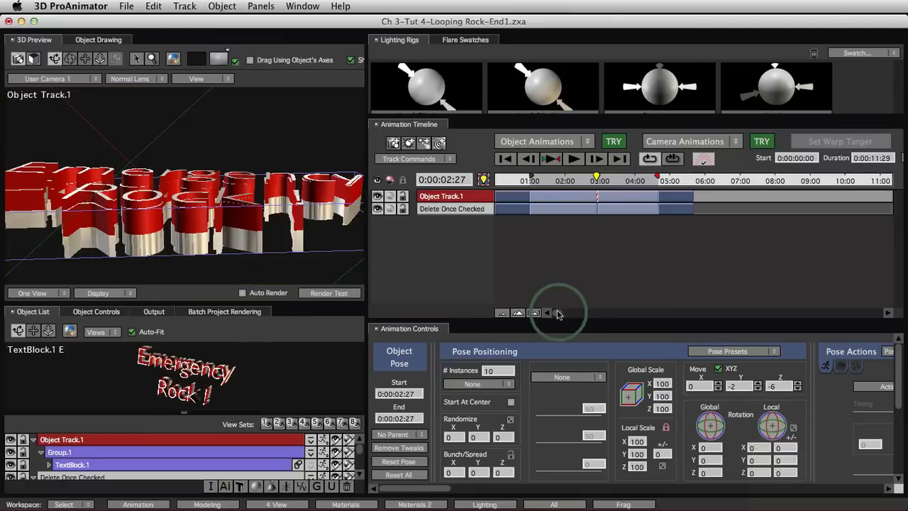
pyautogui.moveTo(706, 449); pyautogui.dragTo(717, 477)
pyautogui.click(711, 461)
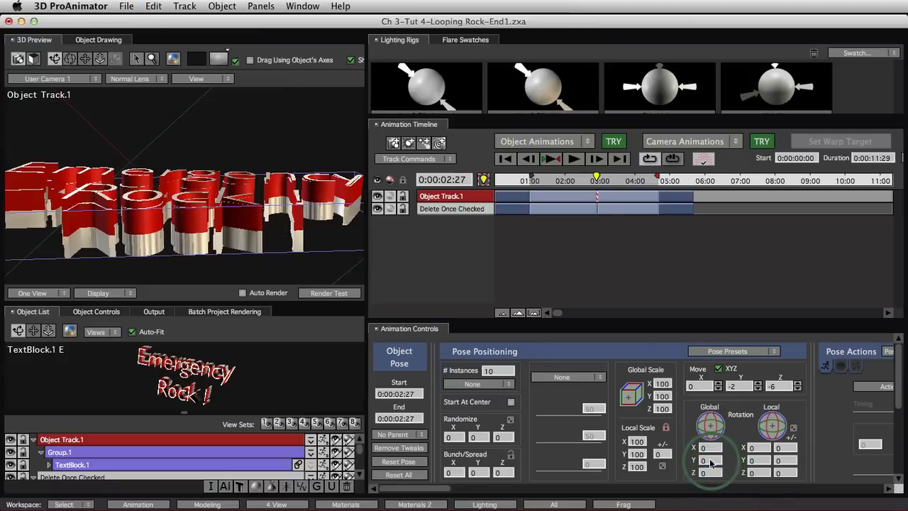
pyautogui.write('1')
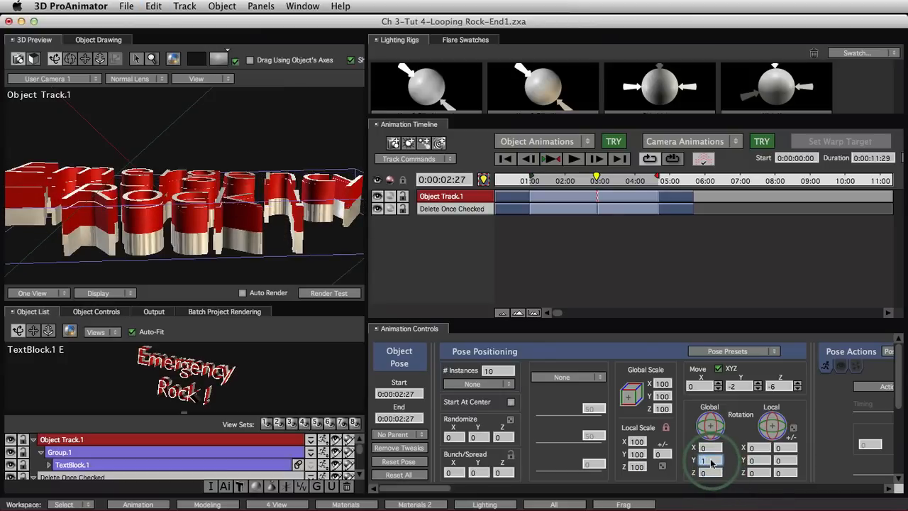
pyautogui.moveTo(711, 459); pyautogui.dragTo(713, 460)
pyautogui.click(8, 193)
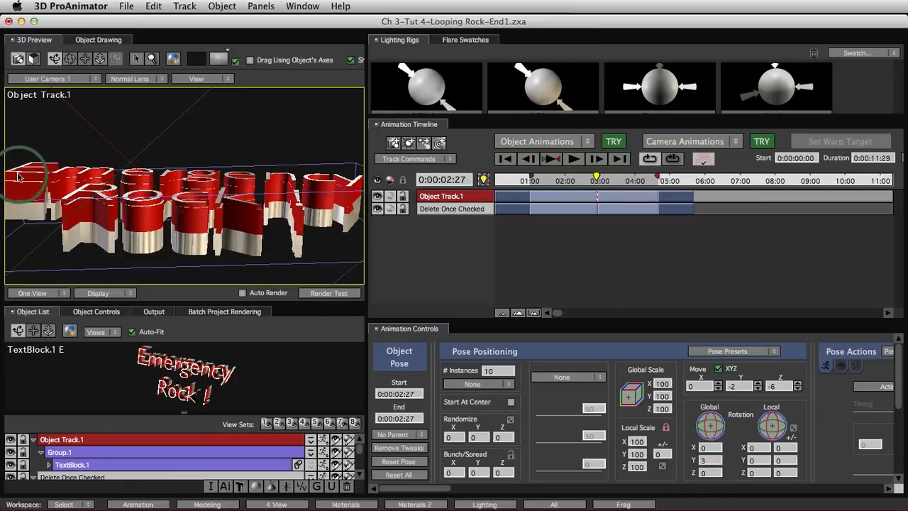
pyautogui.click(339, 188)
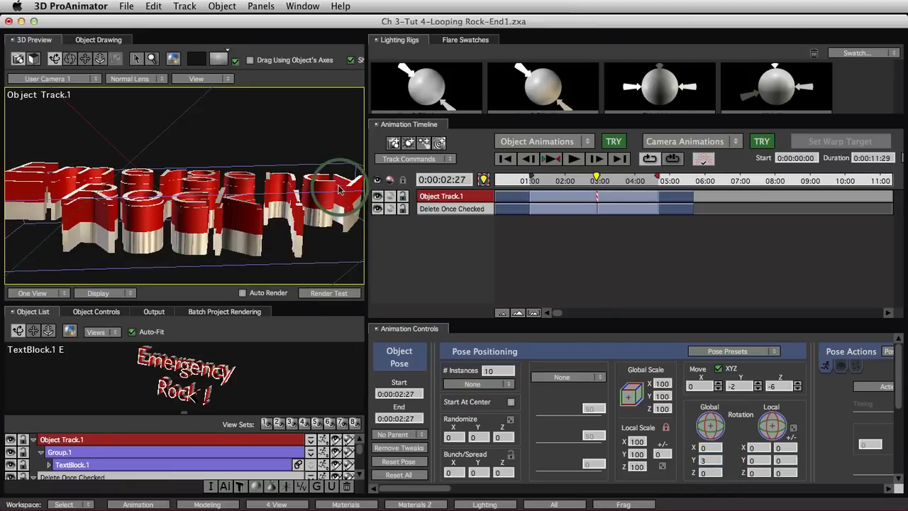
# Set the Z move of Object Track.1's pose at 0:00:02:27 to 2 and its global Z rotation to -1
pyautogui.moveTo(343, 185); pyautogui.dragTo(221, 213)
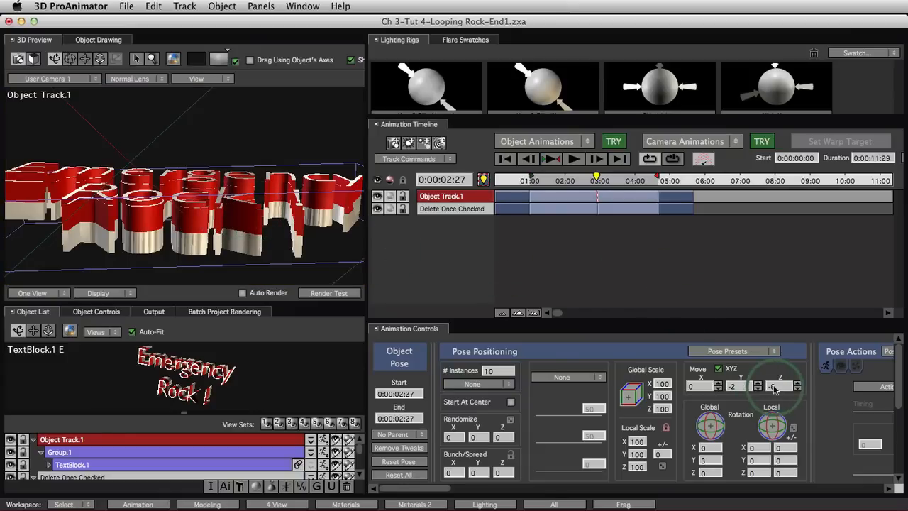
pyautogui.moveTo(778, 387); pyautogui.dragTo(783, 388)
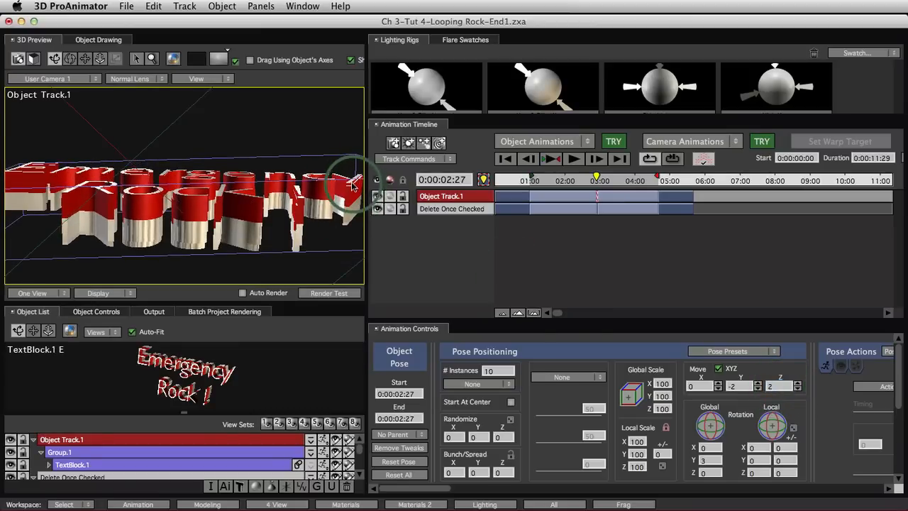
pyautogui.moveTo(203, 147); pyautogui.dragTo(202, 221)
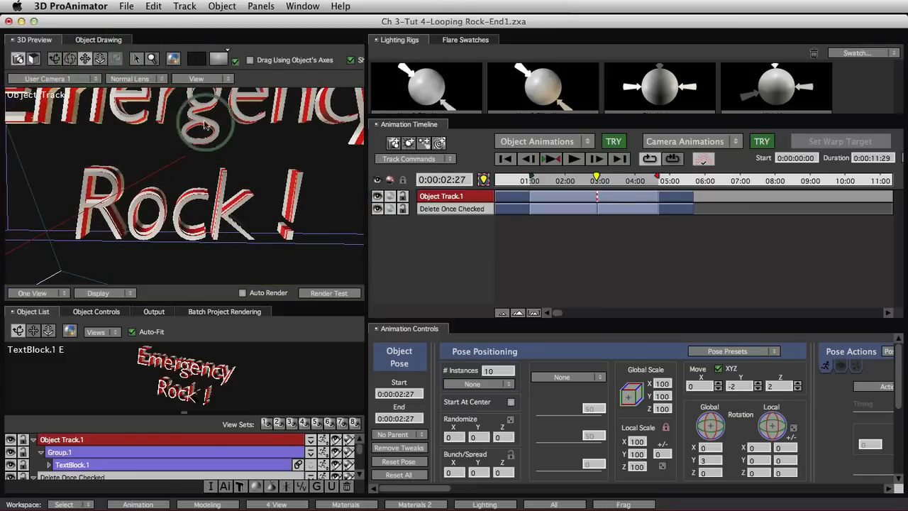
pyautogui.moveTo(204, 125); pyautogui.dragTo(331, 192)
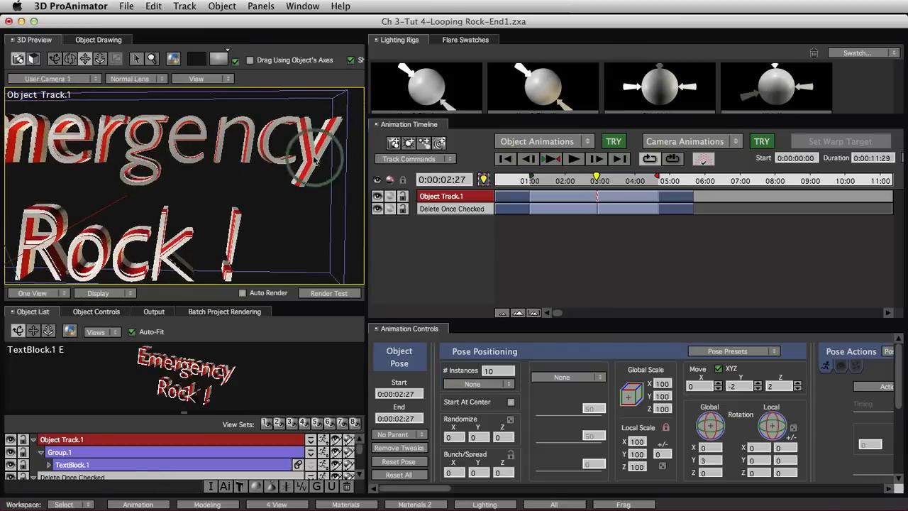
pyautogui.moveTo(159, 188); pyautogui.dragTo(329, 190)
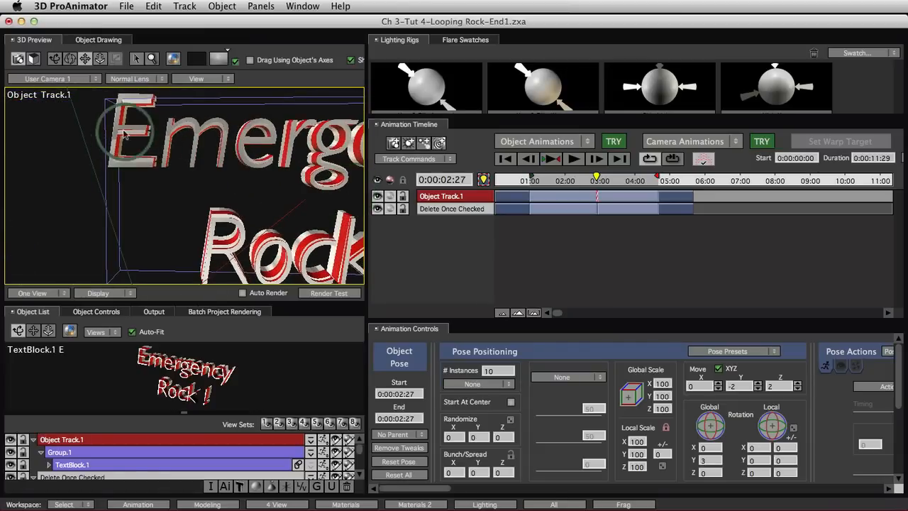
pyautogui.moveTo(158, 135); pyautogui.dragTo(142, 194)
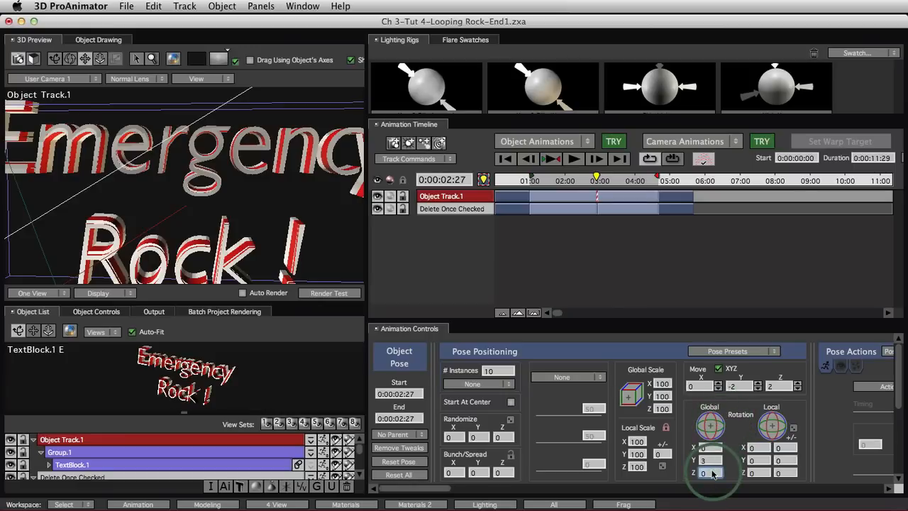
pyautogui.write('1-2')
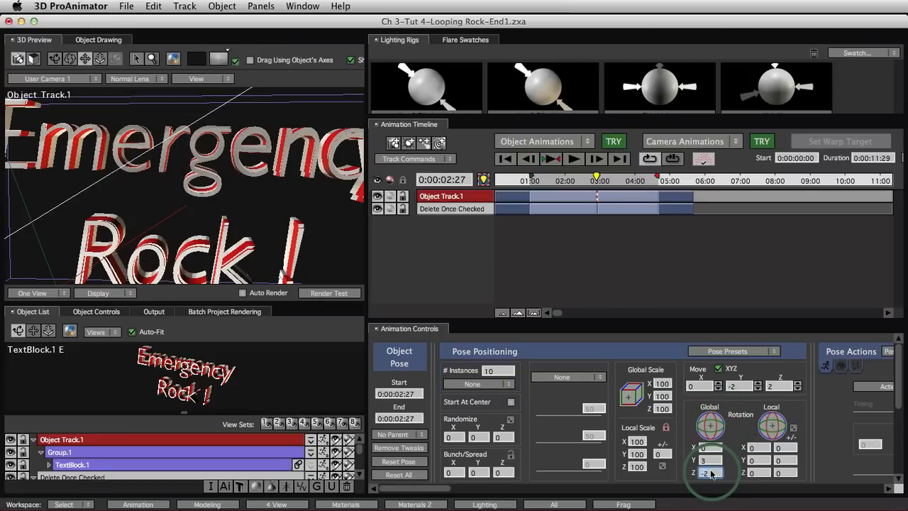
pyautogui.write('-1')
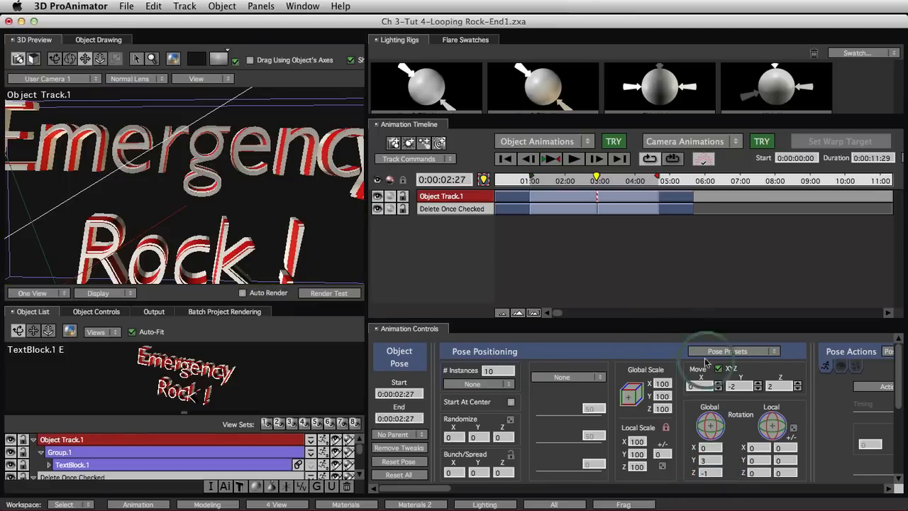
# Set the pose's move to Y -1 and Z -4, checking the overlap of both text copies from the side
pyautogui.moveTo(776, 387); pyautogui.dragTo(743, 389)
pyautogui.click(25, 112)
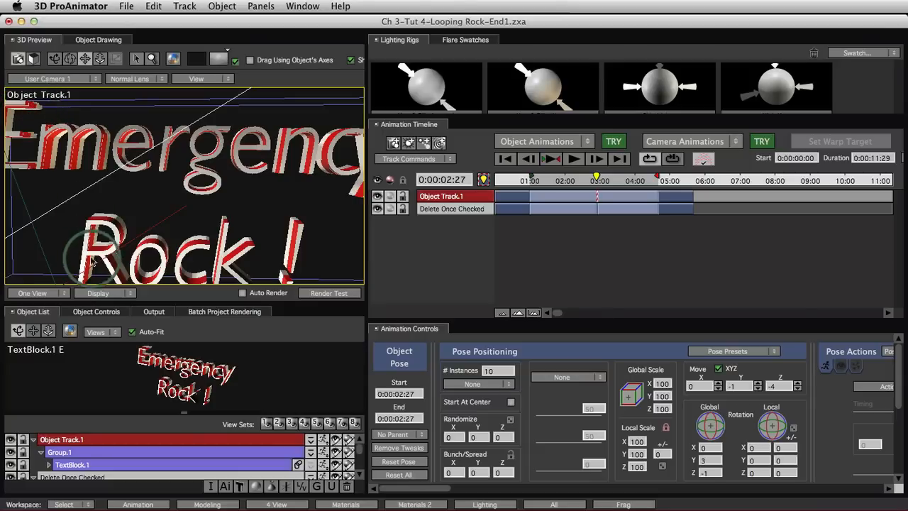
pyautogui.click(56, 61)
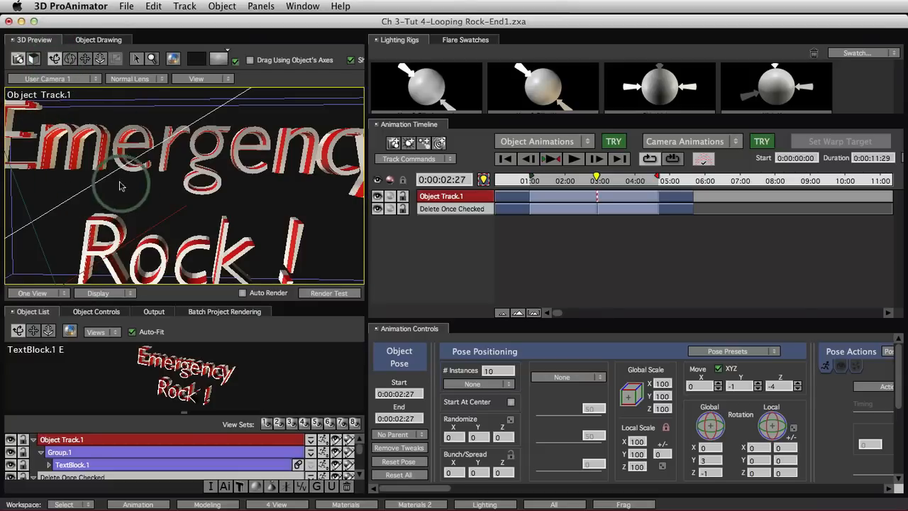
pyautogui.moveTo(125, 186); pyautogui.dragTo(114, 144)
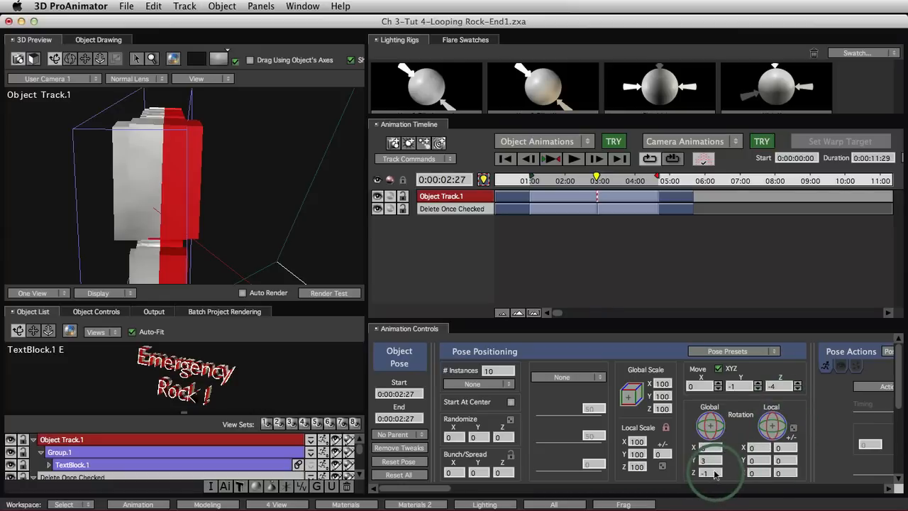
# Set the pose's global rotation to X 3 and Y 4, keeping Z at -1
pyautogui.press('Up')
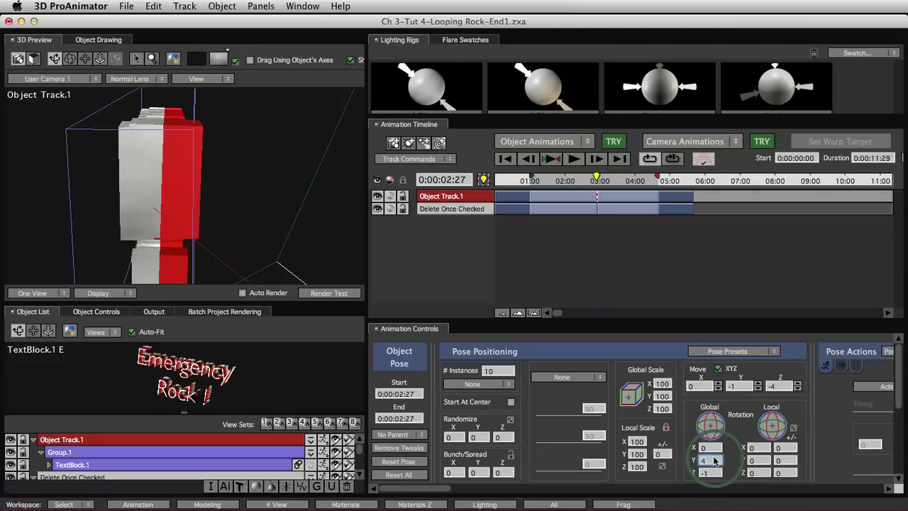
pyautogui.press('Up')
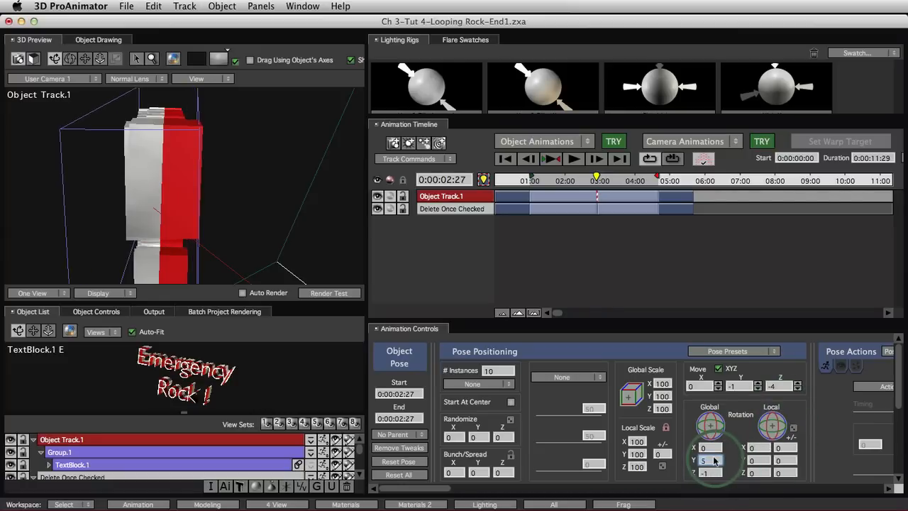
pyautogui.press('Down')
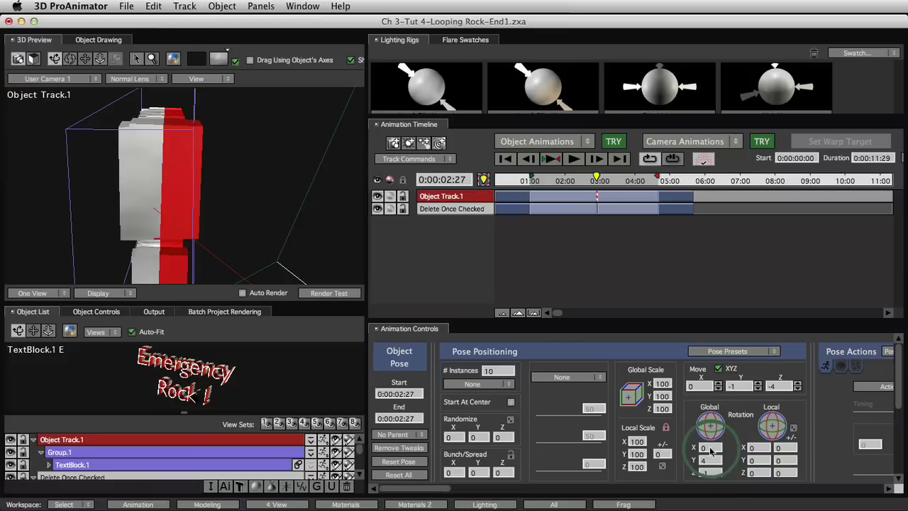
pyautogui.press('Up')
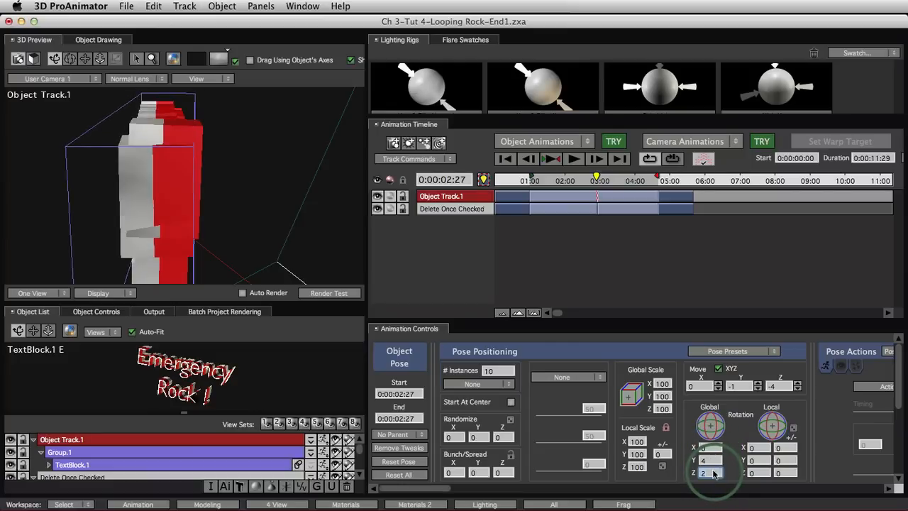
pyautogui.press('super+z')
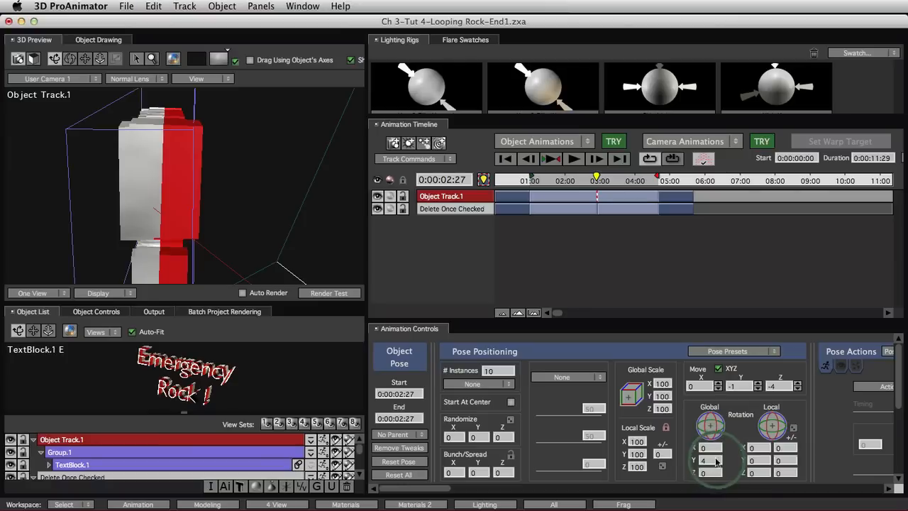
pyautogui.press('Up')
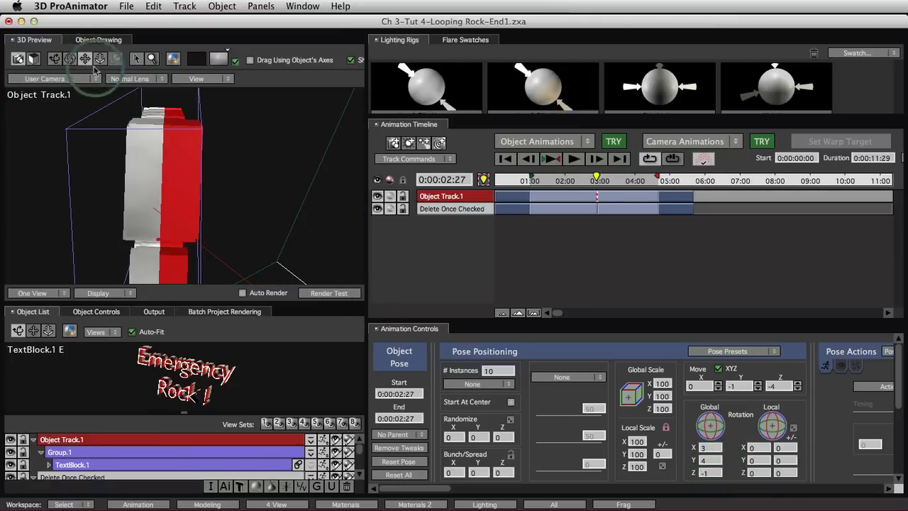
# Set the pose's global Y rotation to 3 and its Z move to -1, checking the text from the end and front
pyautogui.moveTo(239, 197); pyautogui.dragTo(81, 168)
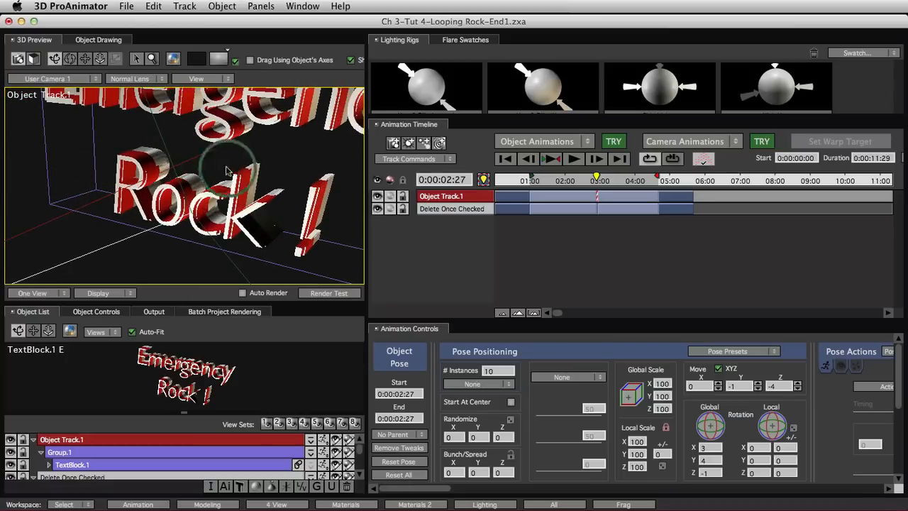
pyautogui.moveTo(225, 170); pyautogui.dragTo(168, 169)
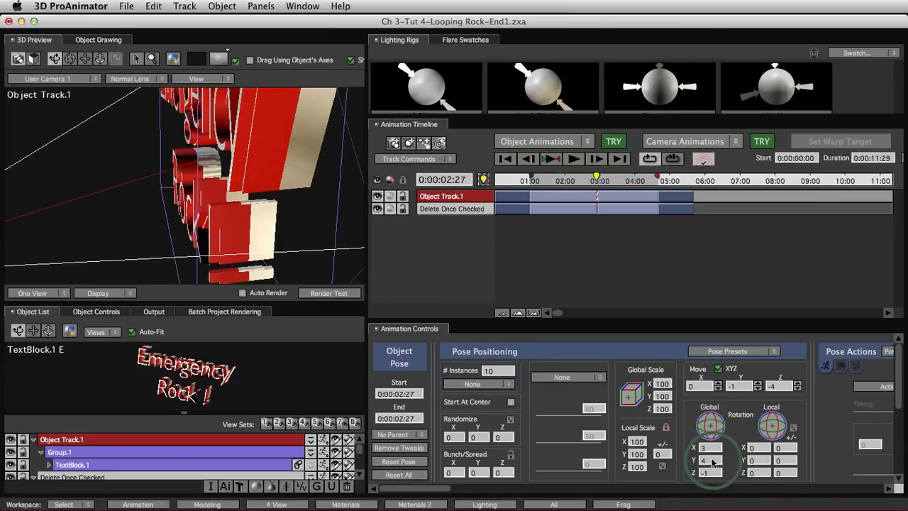
pyautogui.moveTo(712, 462); pyautogui.dragTo(712, 462)
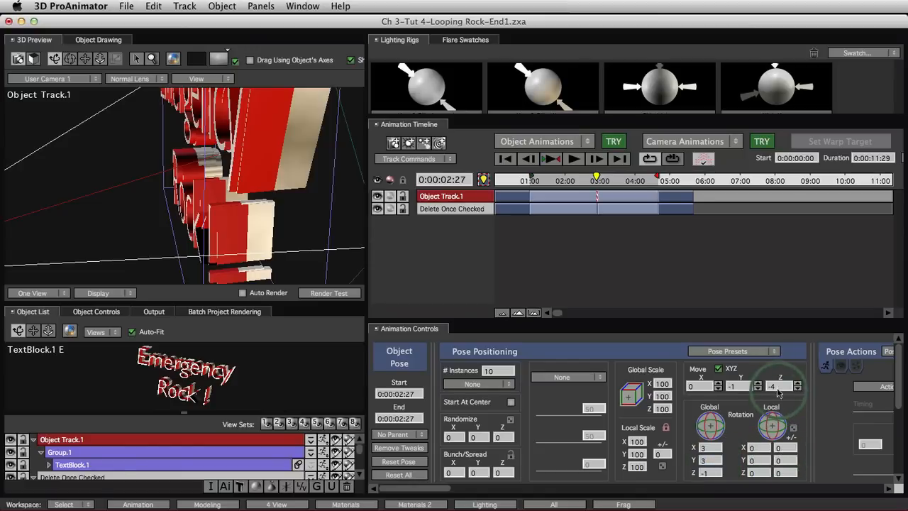
pyautogui.moveTo(781, 387); pyautogui.dragTo(783, 387)
pyautogui.moveTo(91, 148); pyautogui.dragTo(416, 172)
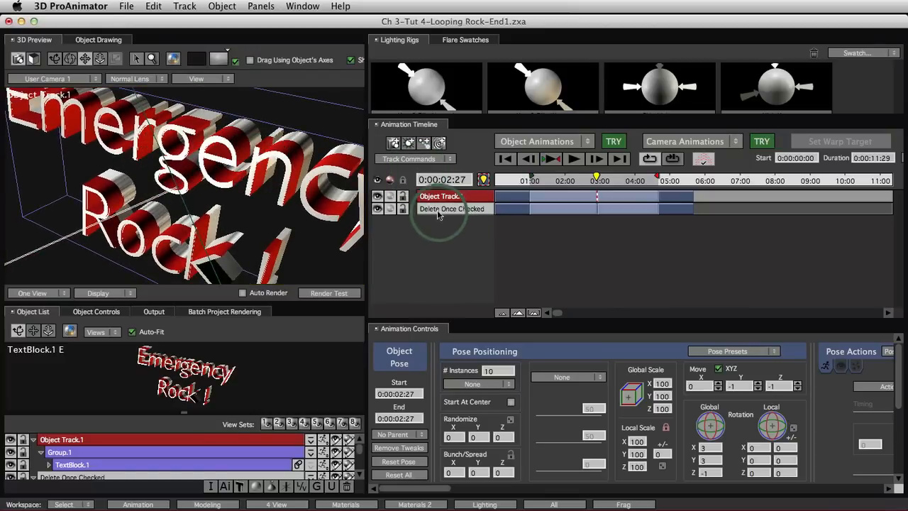
# Switch the 3D preview back to the Main Camera
pyautogui.moveTo(439, 215); pyautogui.dragTo(516, 220)
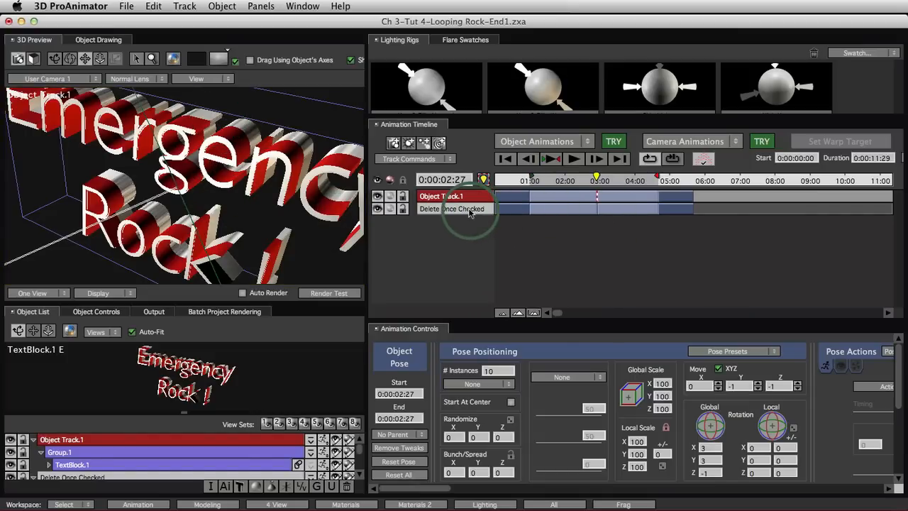
pyautogui.moveTo(469, 213); pyautogui.dragTo(27, 107)
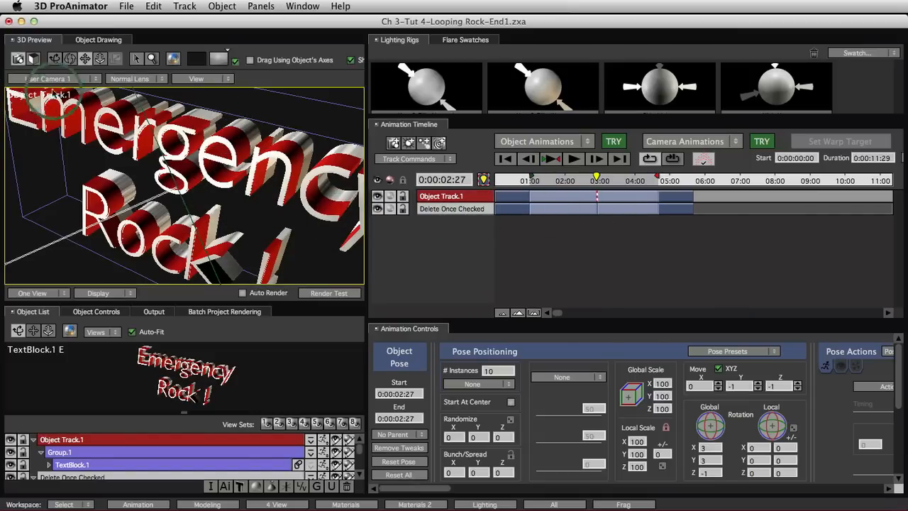
pyautogui.click(46, 79)
pyautogui.click(68, 89)
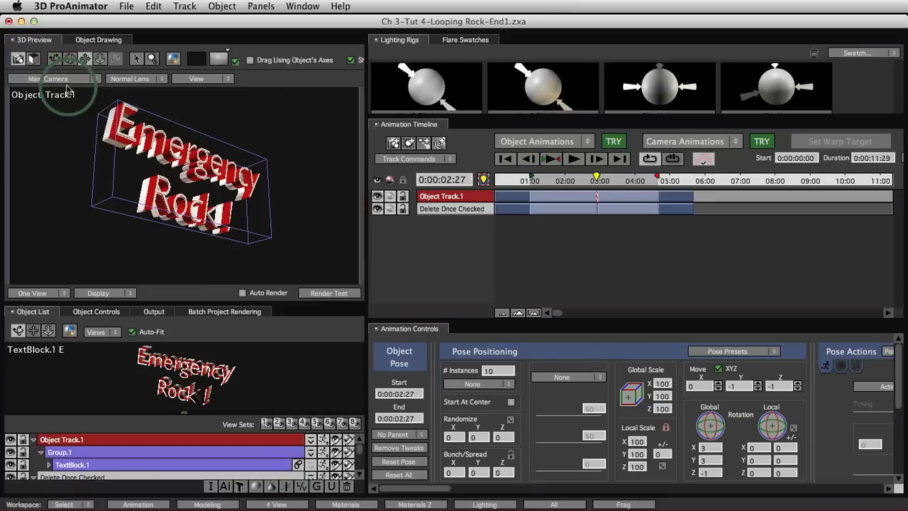
# Toggle the visibility of Object Track.1 and the Delete Once Checked track repeatedly to compare their text positions
pyautogui.click(379, 198)
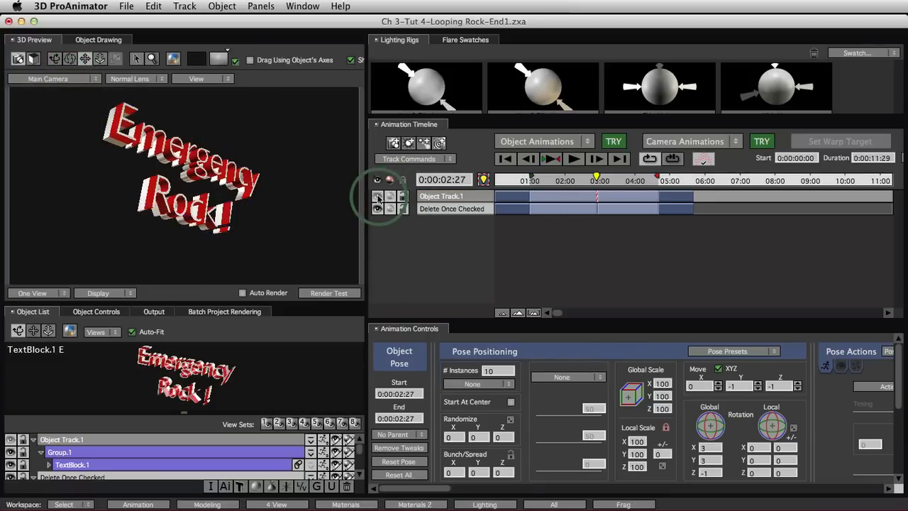
pyautogui.click(378, 199)
pyautogui.click(378, 198)
pyautogui.click(378, 199)
pyautogui.click(378, 198)
pyautogui.click(378, 198)
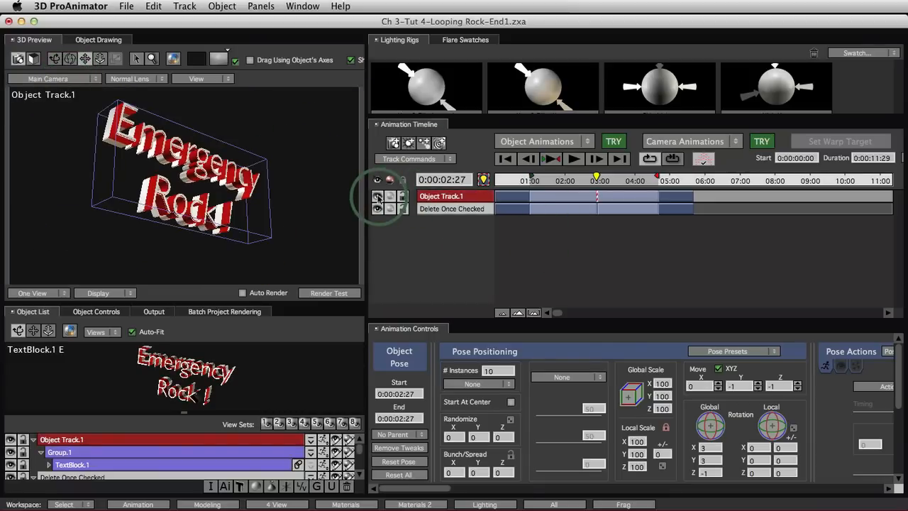
pyautogui.click(378, 199)
pyautogui.click(376, 210)
pyautogui.click(376, 209)
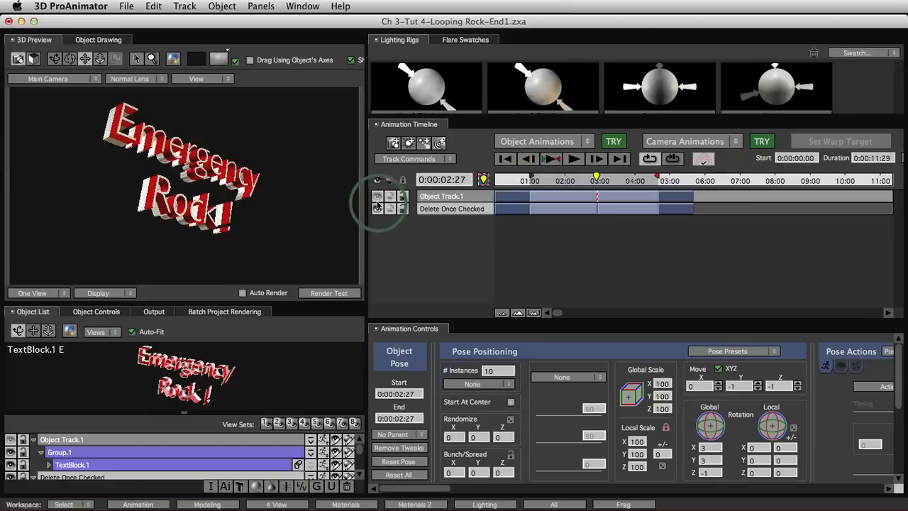
pyautogui.click(376, 198)
pyautogui.click(377, 208)
pyautogui.click(377, 210)
pyautogui.click(378, 209)
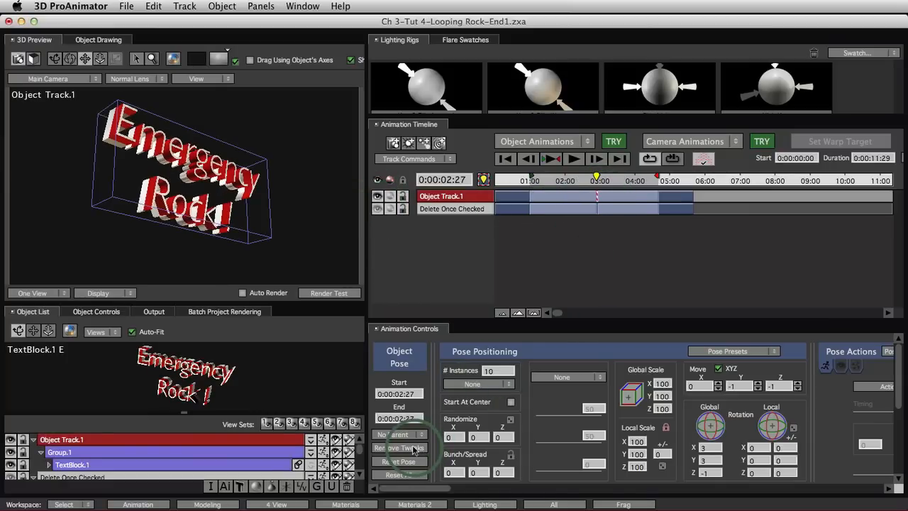
# Show the Delete Once Checked track and remove the tweaks from Object Track.1's first pose at 0:00:00:00
pyautogui.click(532, 196)
pyautogui.click(522, 199)
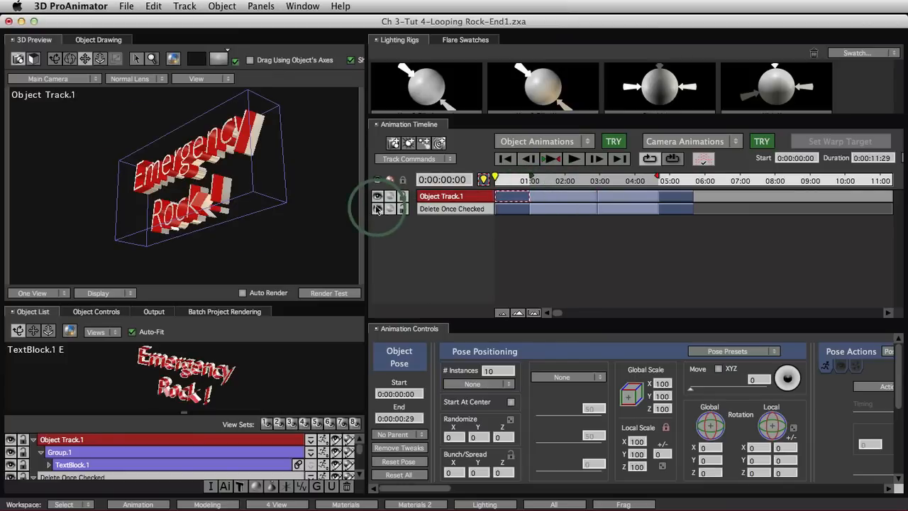
pyautogui.click(422, 206)
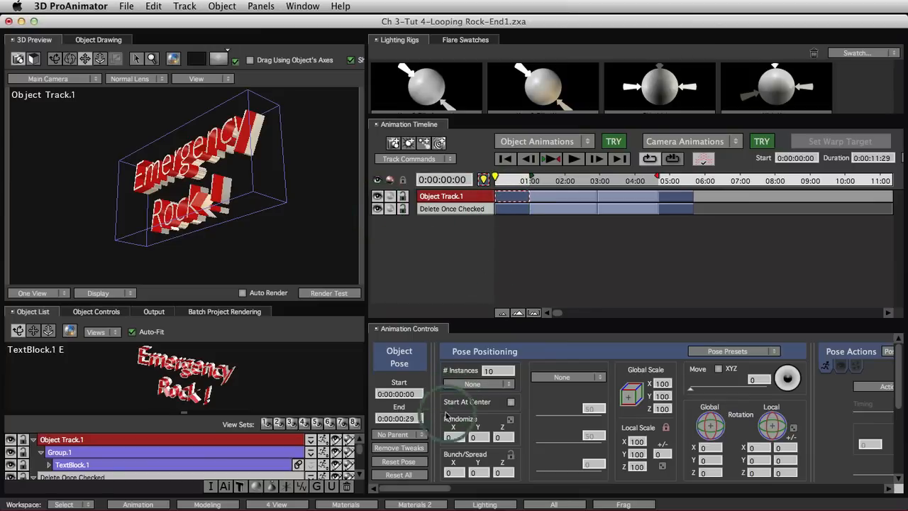
pyautogui.click(398, 448)
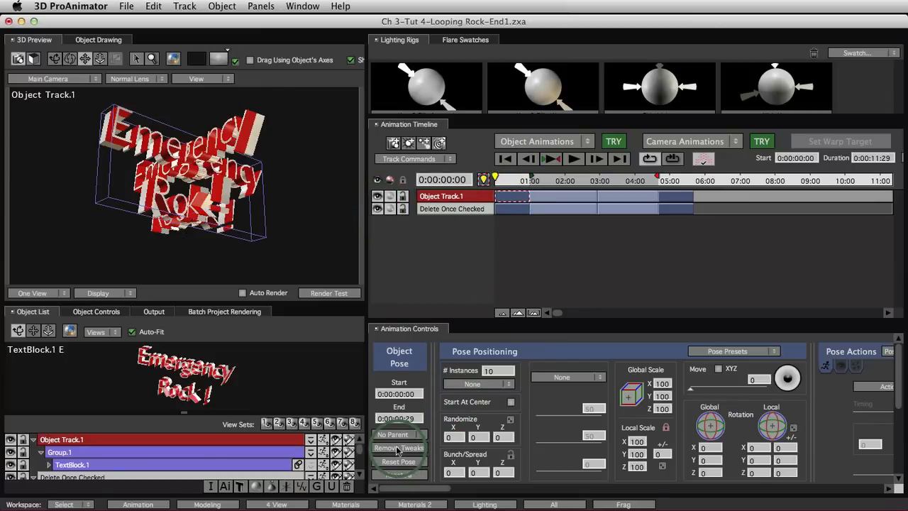
# Rotate Object Track.1's first pose globally to about Y -91 in a zoomed-out User Camera 1 view, matching the reference text's direction
pyautogui.click(51, 78)
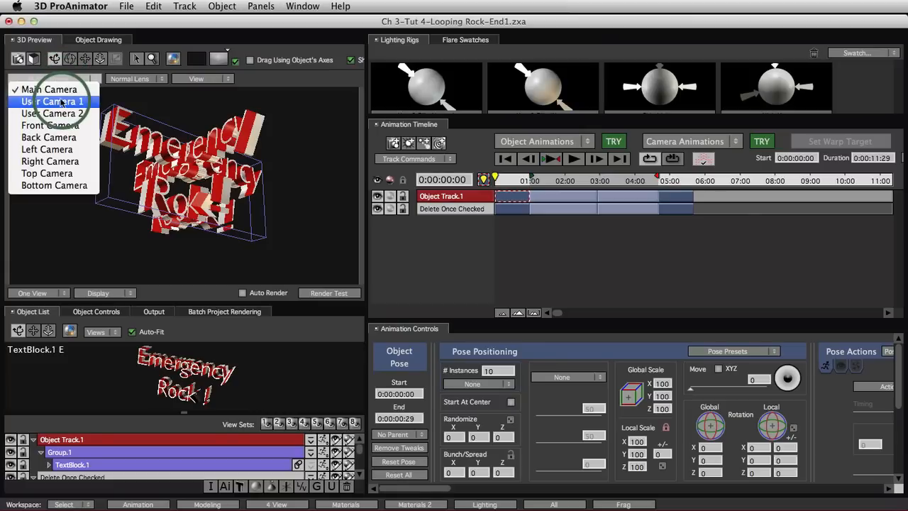
pyautogui.click(61, 103)
pyautogui.click(207, 144)
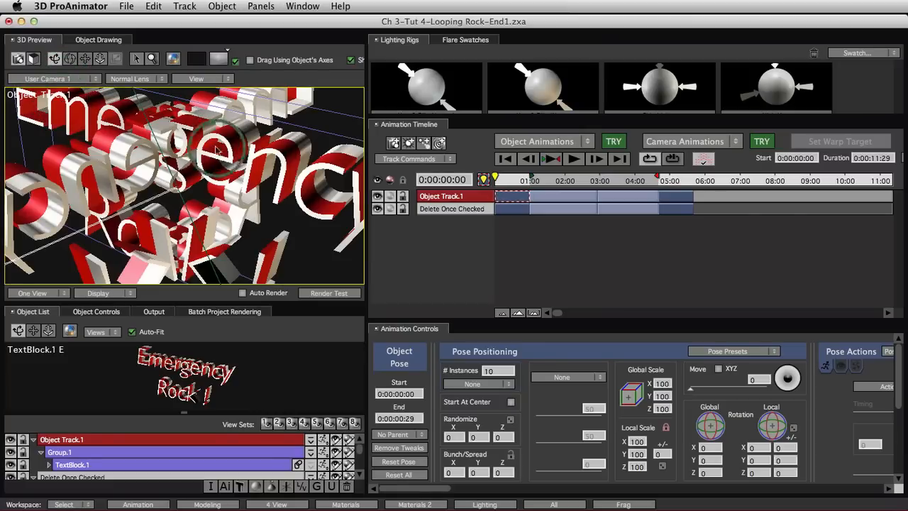
pyautogui.moveTo(216, 150); pyautogui.dragTo(211, 181)
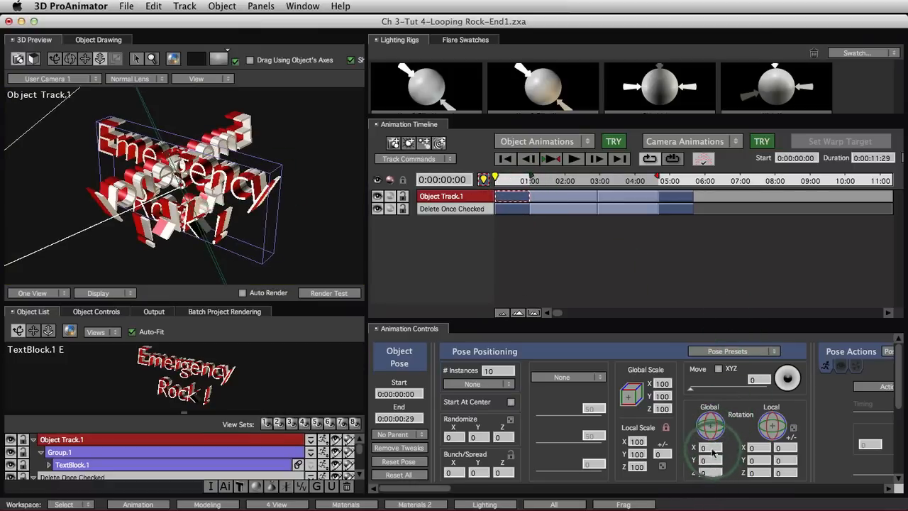
pyautogui.moveTo(714, 435); pyautogui.dragTo(654, 431)
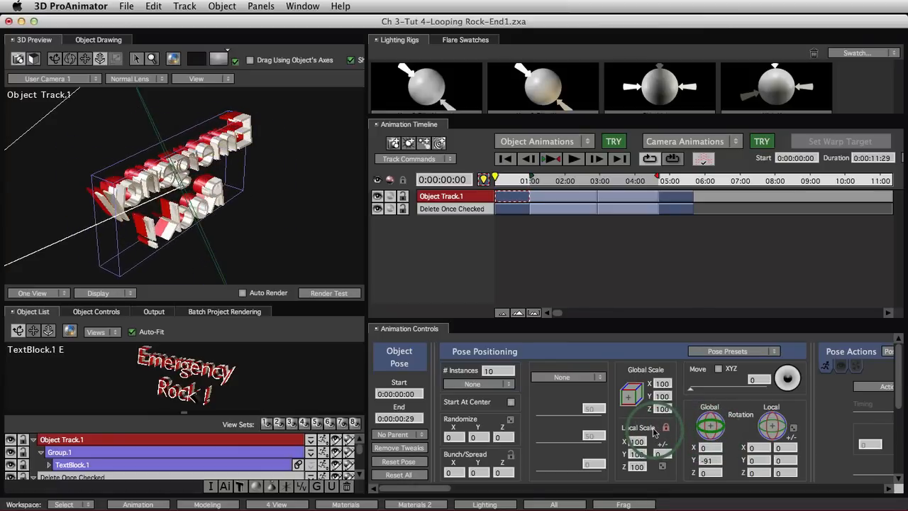
# Refine the global rotation of Object Track.1's first pose to Y -96 and Z -2 so it overlaps the reference text
pyautogui.click(55, 59)
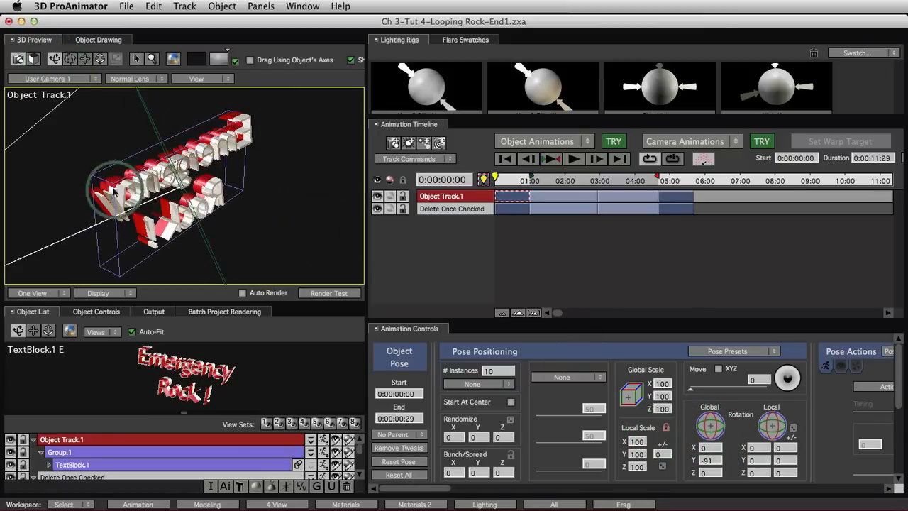
pyautogui.moveTo(68, 169); pyautogui.dragTo(300, 229)
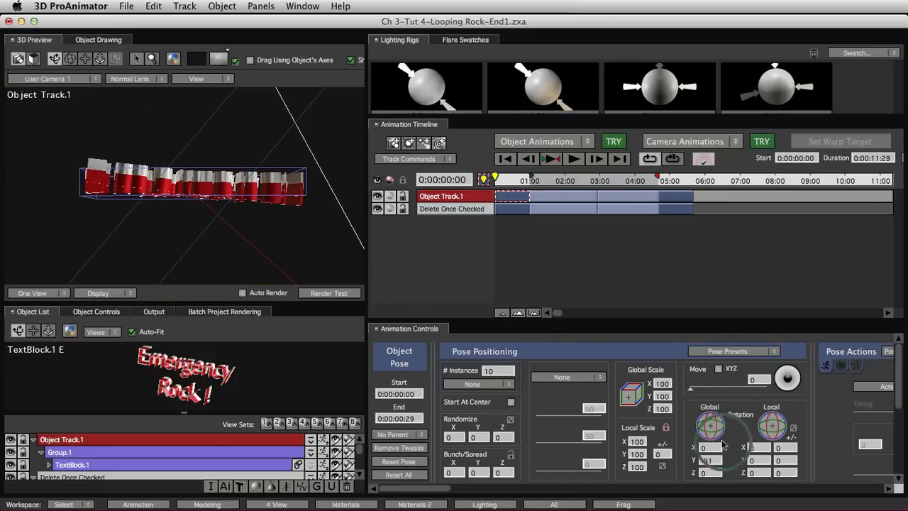
pyautogui.moveTo(711, 461); pyautogui.dragTo(707, 462)
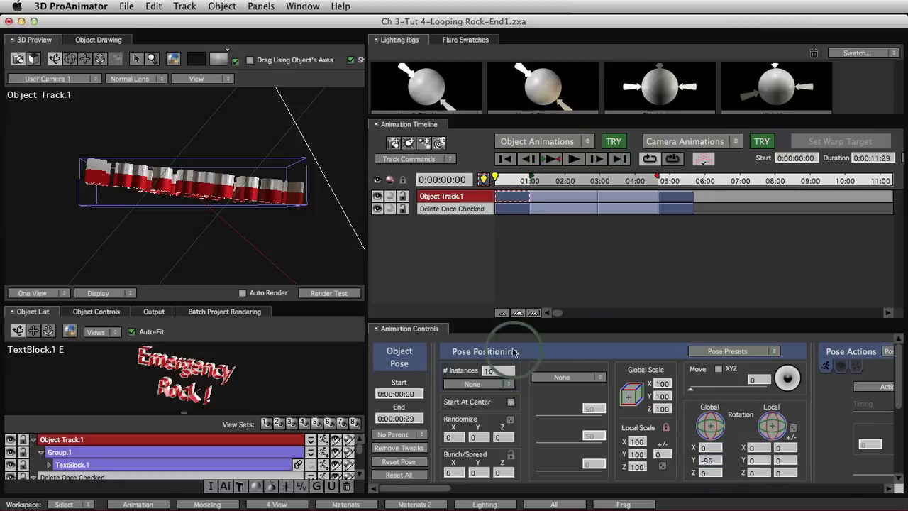
pyautogui.moveTo(102, 104); pyautogui.dragTo(108, 136)
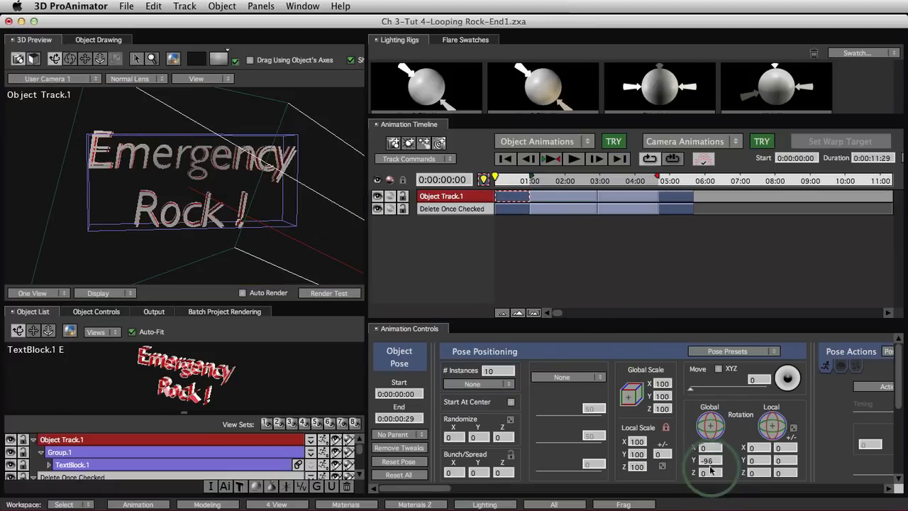
pyautogui.moveTo(712, 471); pyautogui.dragTo(713, 474)
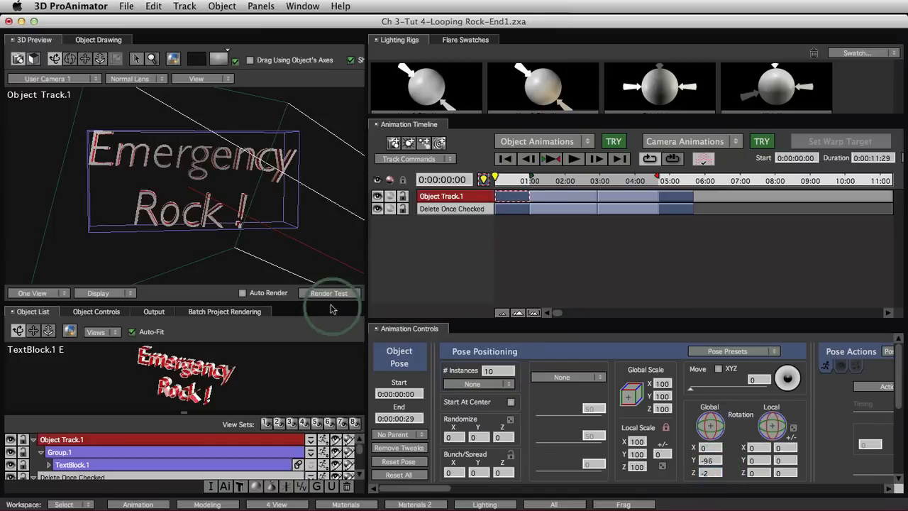
# Inspect the overlap of the two "Emergency Rock !" texts up close from several angles in User Camera 1
pyautogui.moveTo(97, 105); pyautogui.dragTo(186, 122)
pyautogui.click(101, 60)
pyautogui.moveTo(243, 210); pyautogui.dragTo(64, 68)
pyautogui.moveTo(241, 168)
pyautogui.mouseDown()
pyautogui.moveTo(239, 219)
pyautogui.moveTo(241, 183)
pyautogui.mouseUp()
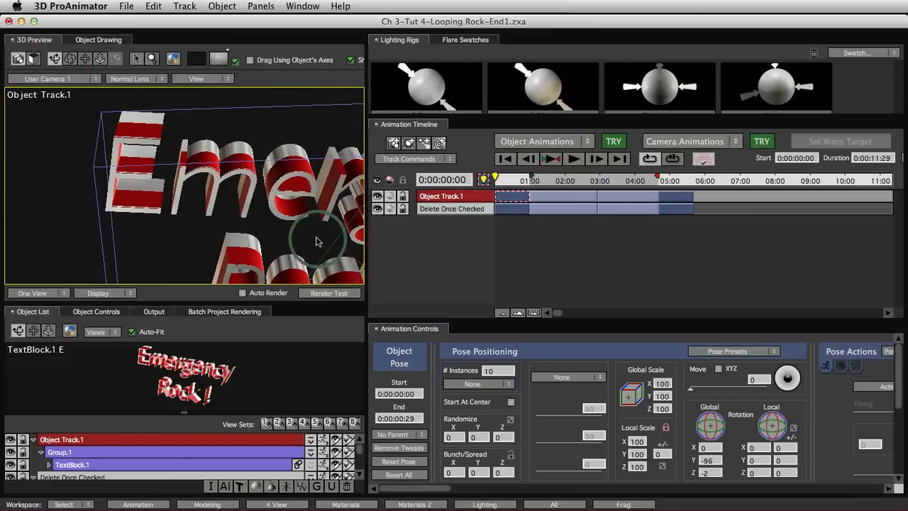
pyautogui.moveTo(318, 239); pyautogui.dragTo(247, 211)
pyautogui.click(101, 61)
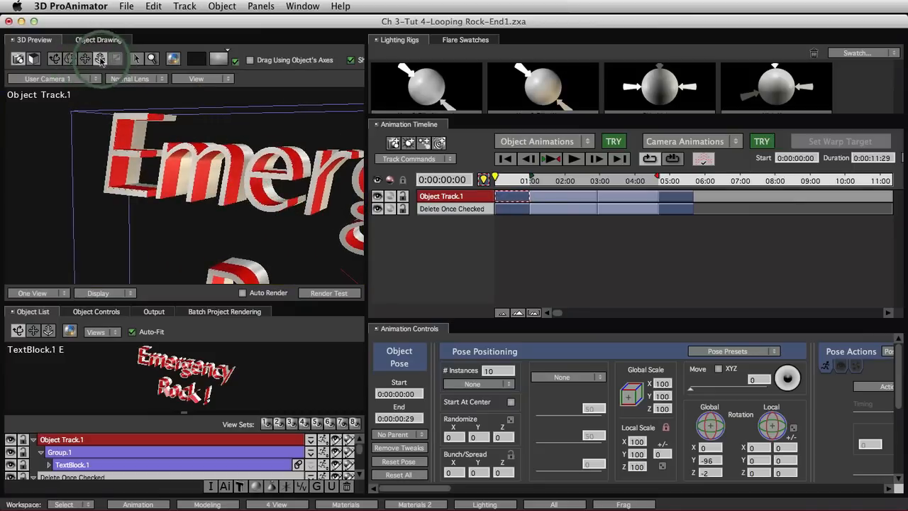
pyautogui.moveTo(218, 145); pyautogui.dragTo(202, 193)
# Switch the 3D preview back to the Main Camera and check the first pose against the reference track
pyautogui.click(48, 79)
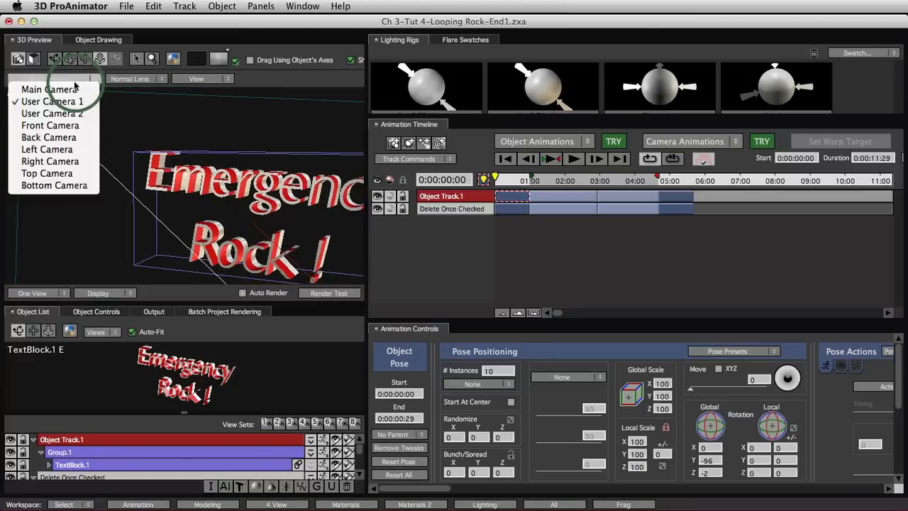
pyautogui.click(59, 90)
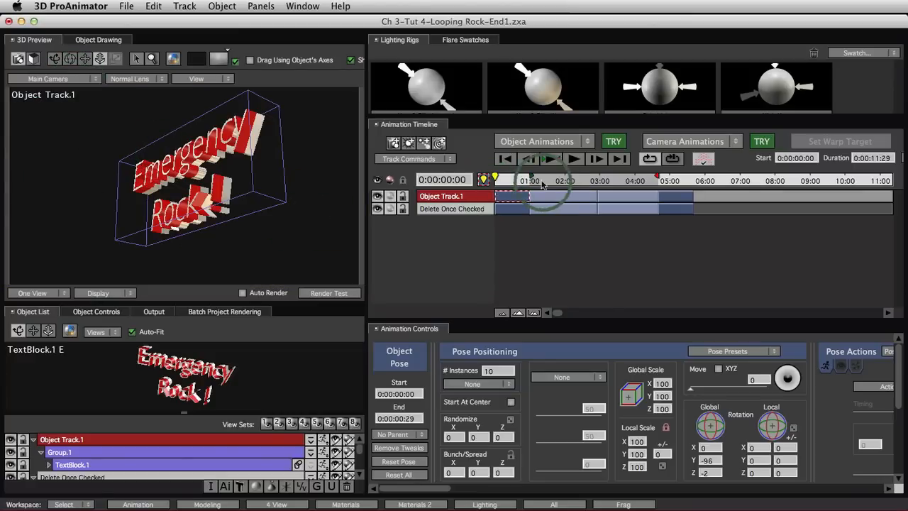
pyautogui.click(378, 197)
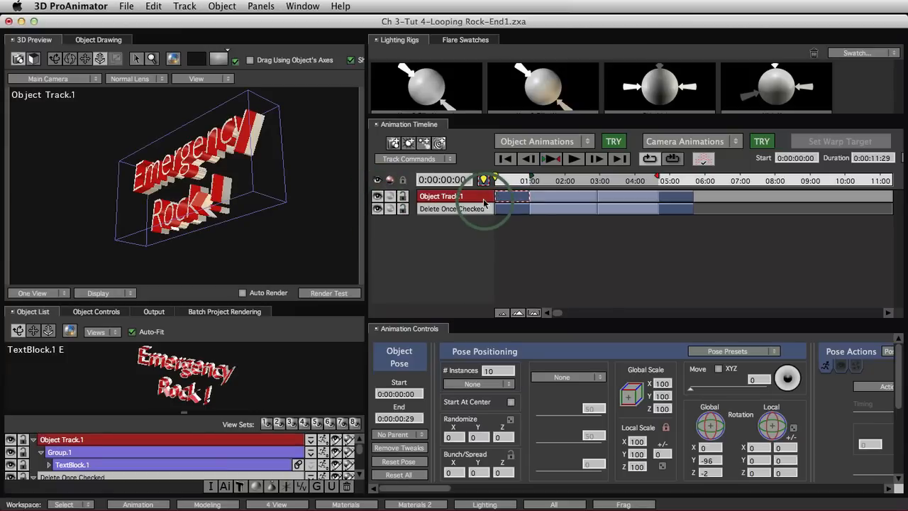
pyautogui.moveTo(509, 181); pyautogui.dragTo(522, 197)
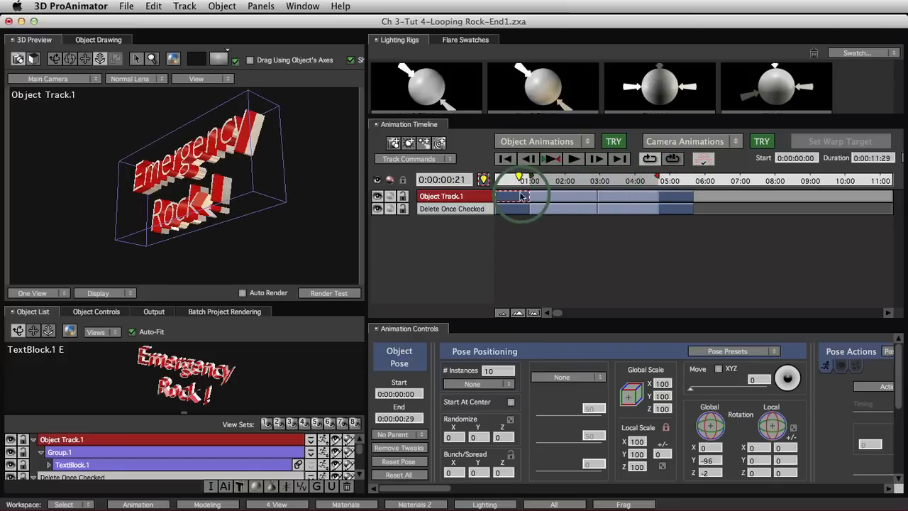
# Review Object Track.1's last pose at 0:00:04:20 and the timing settings of the transition leading into it
pyautogui.click(673, 198)
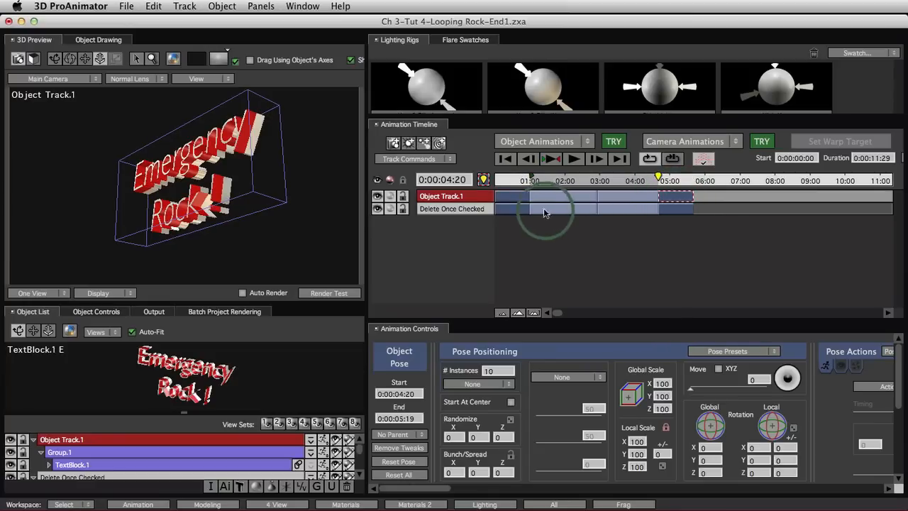
pyautogui.click(633, 202)
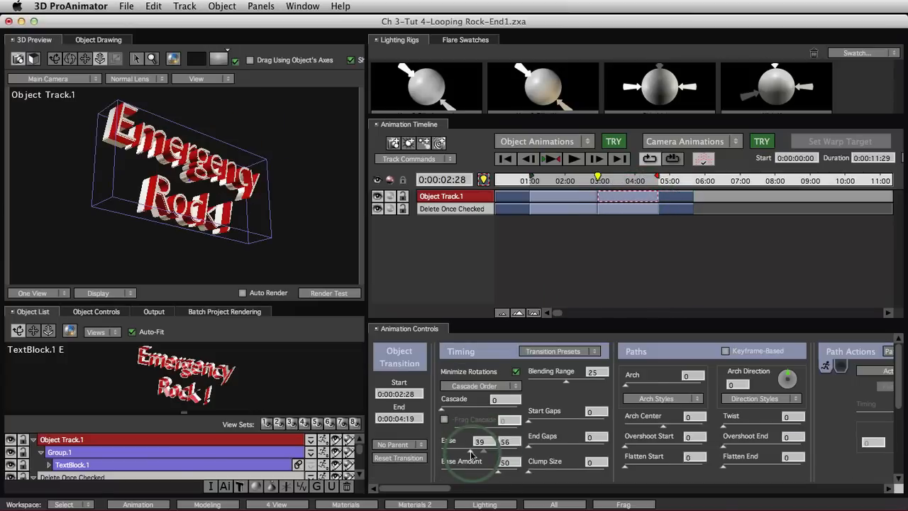
pyautogui.click(679, 201)
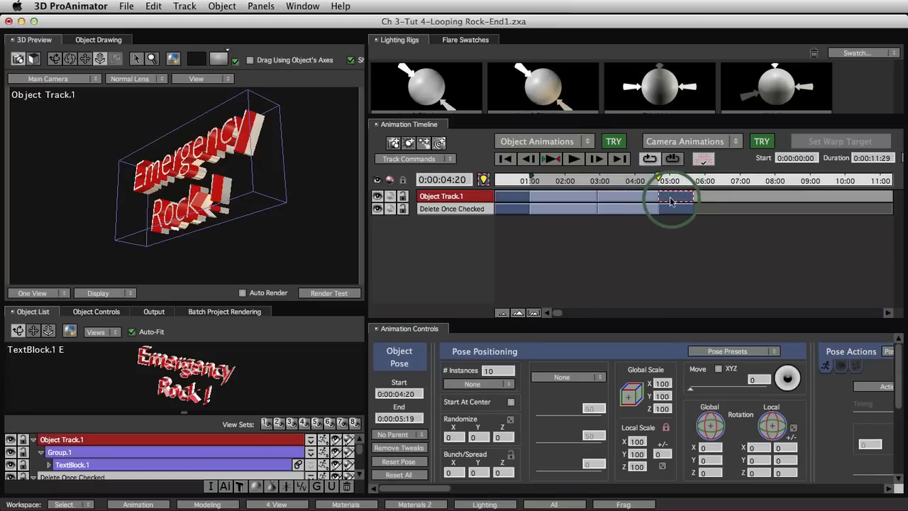
# Give Object Track.1's last pose at 0:00:04:20 the first pose's global rotation, Y -96 and Z -2, and remove its tweaks
pyautogui.click(518, 199)
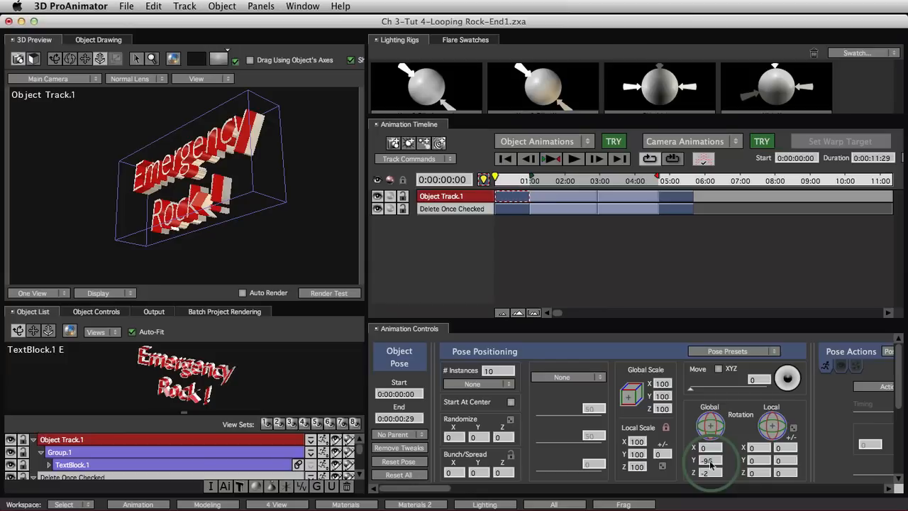
pyautogui.click(679, 197)
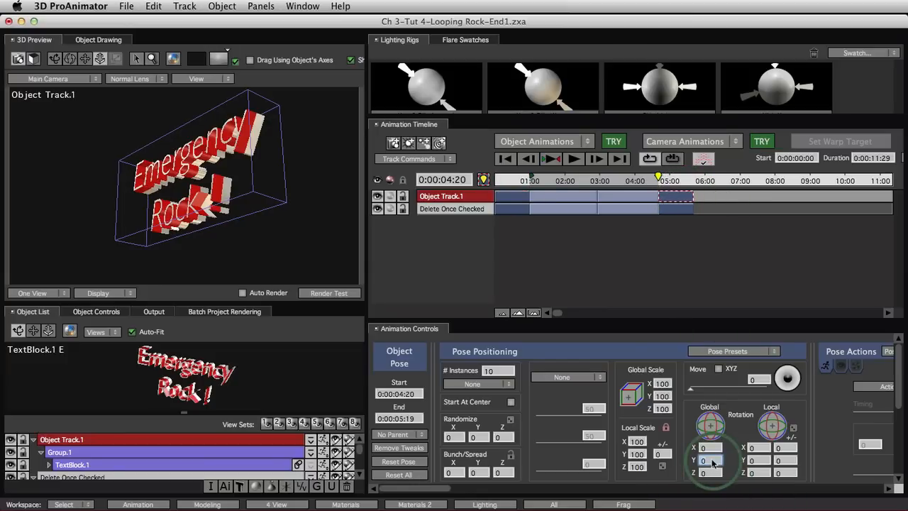
pyautogui.write('-')
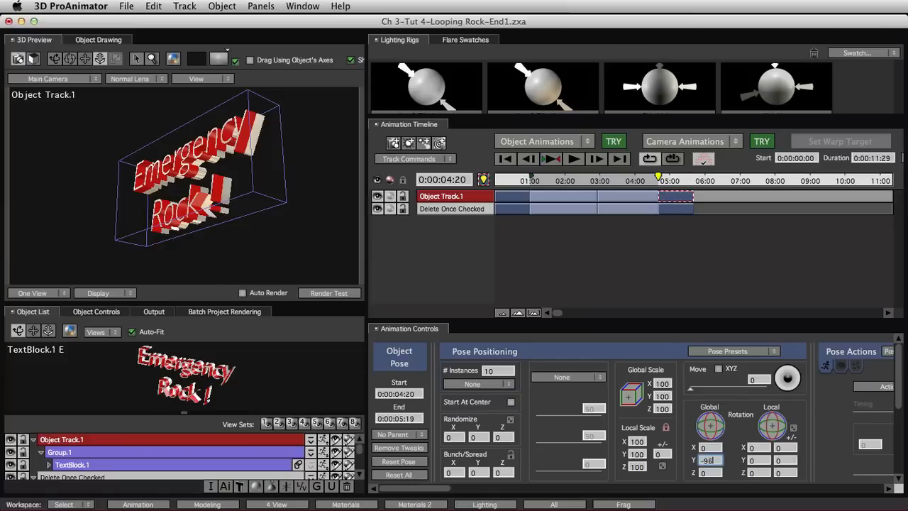
pyautogui.write('96')
pyautogui.press('Tab')
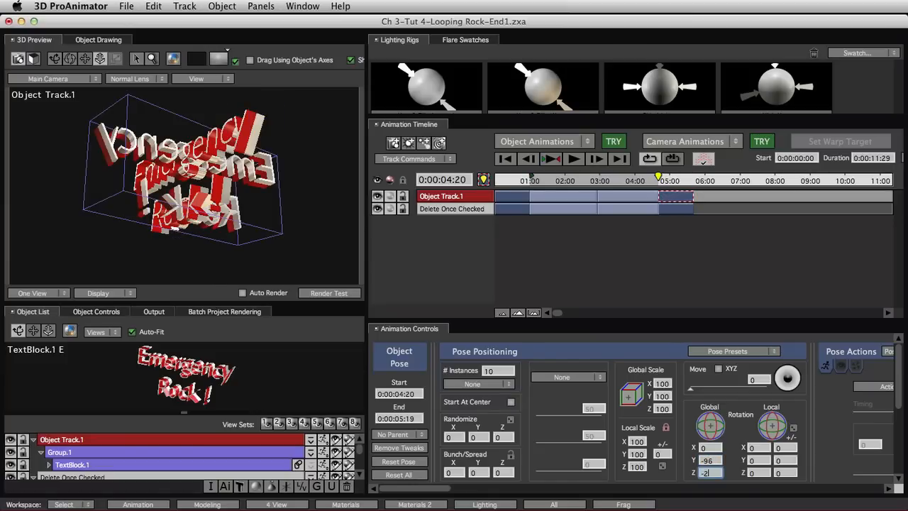
pyautogui.press('Tab')
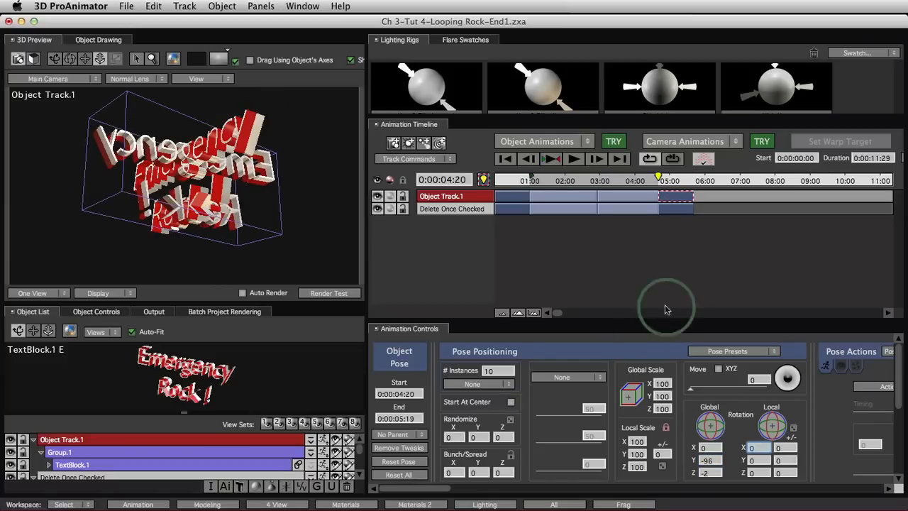
pyautogui.click(401, 447)
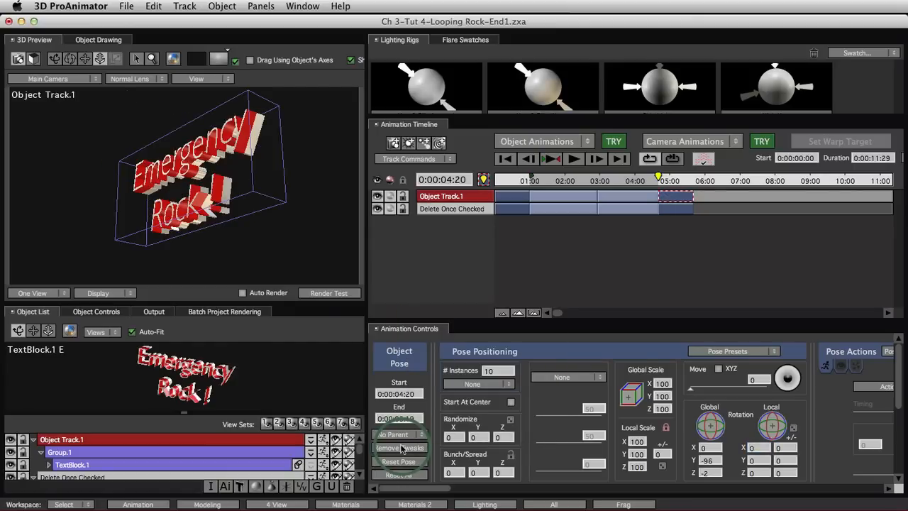
# Scrub the timeline between the first and last poses to compare Object Track.1 with the reference track
pyautogui.moveTo(659, 179); pyautogui.dragTo(532, 183)
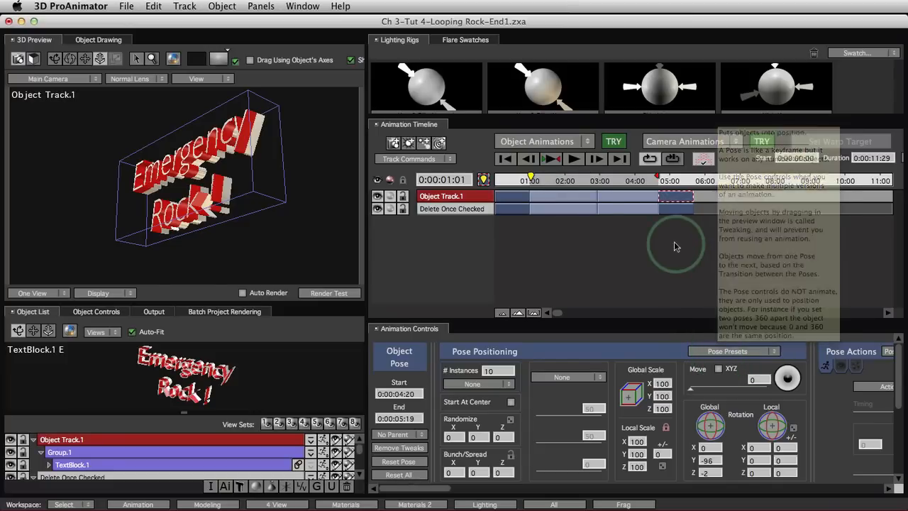
pyautogui.click(673, 197)
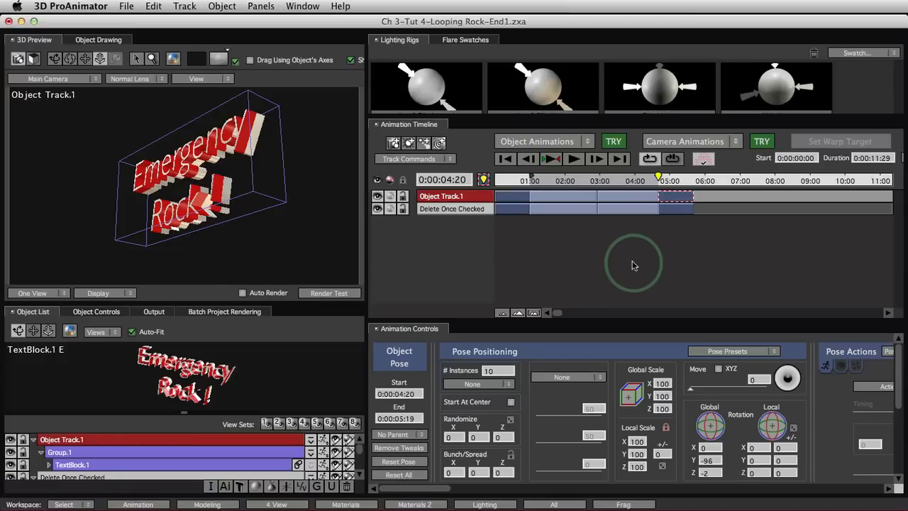
pyautogui.click(628, 178)
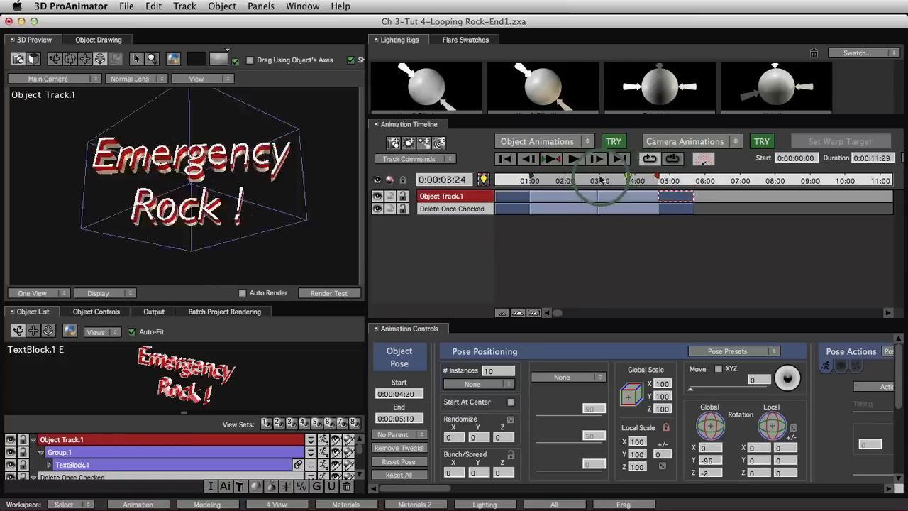
pyautogui.moveTo(600, 179); pyautogui.dragTo(529, 181)
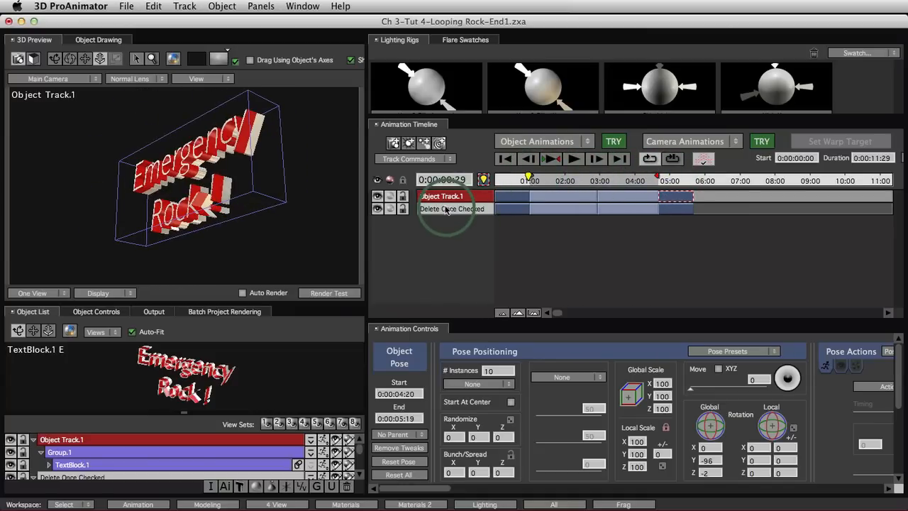
# Delete the Delete Once Checked track and play the loop with only Object Track.1
pyautogui.click(447, 209)
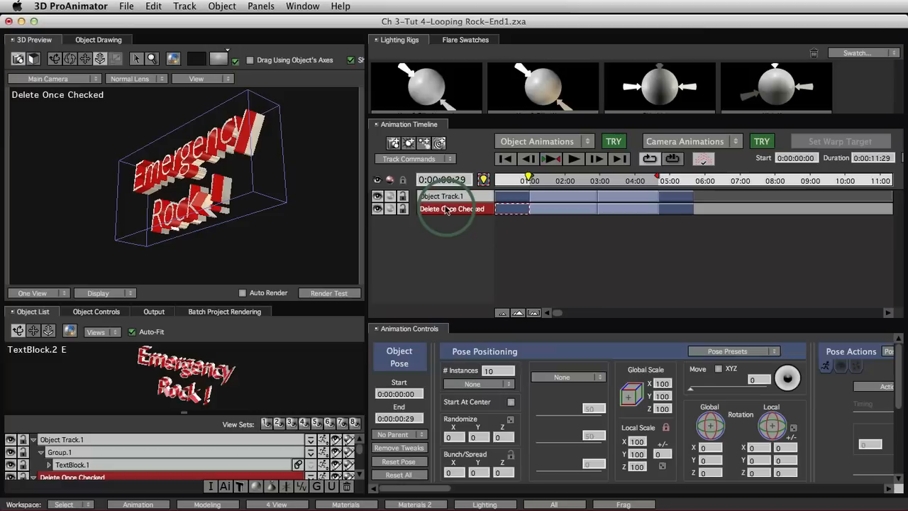
pyautogui.click(426, 159)
pyautogui.click(423, 229)
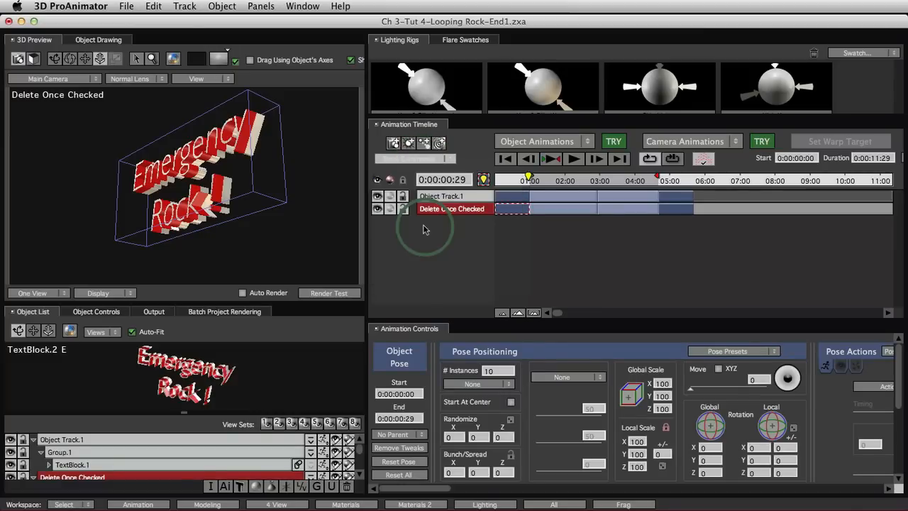
pyautogui.click(517, 246)
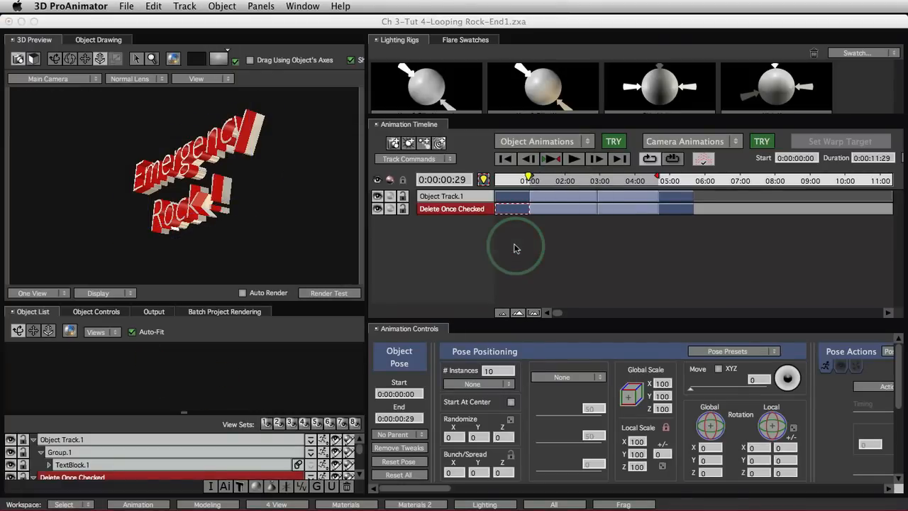
pyautogui.click(552, 159)
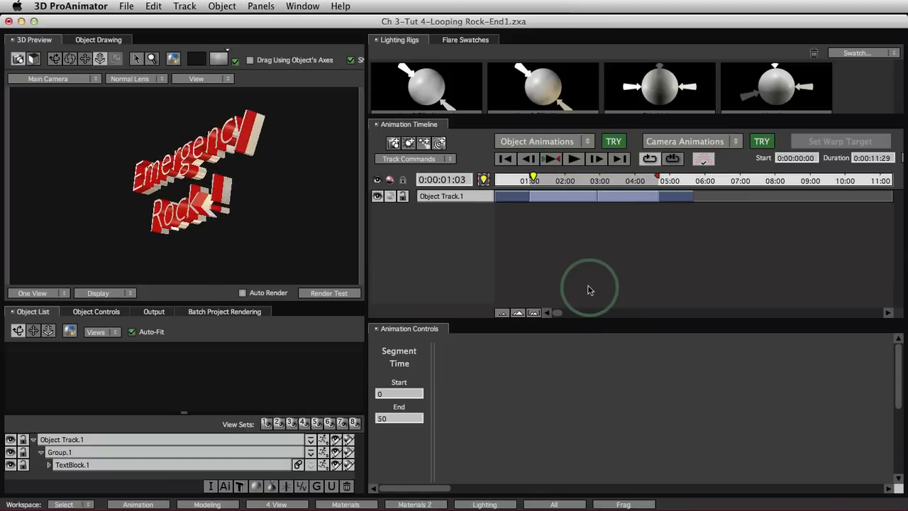
pyautogui.click(549, 159)
# Display the object animation categories available for saving a preset, then close the list without saving
pyautogui.click(547, 142)
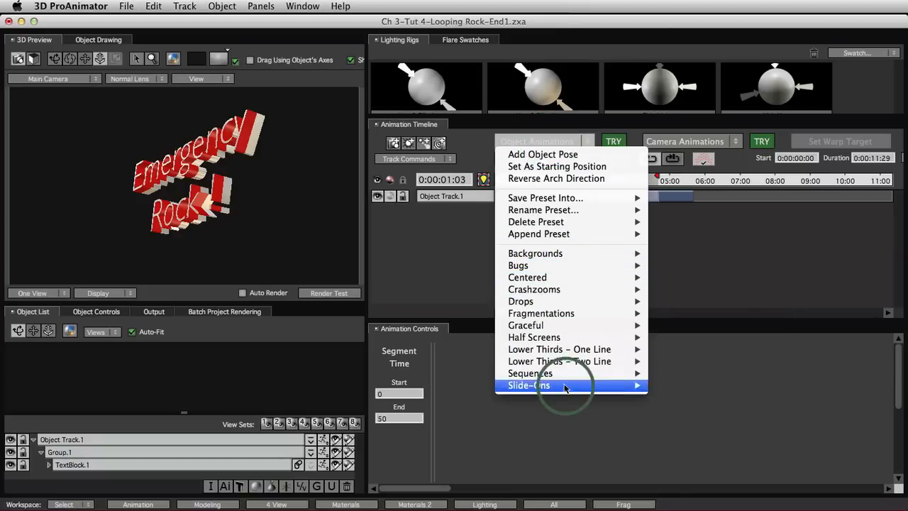
pyautogui.moveTo(556, 198)
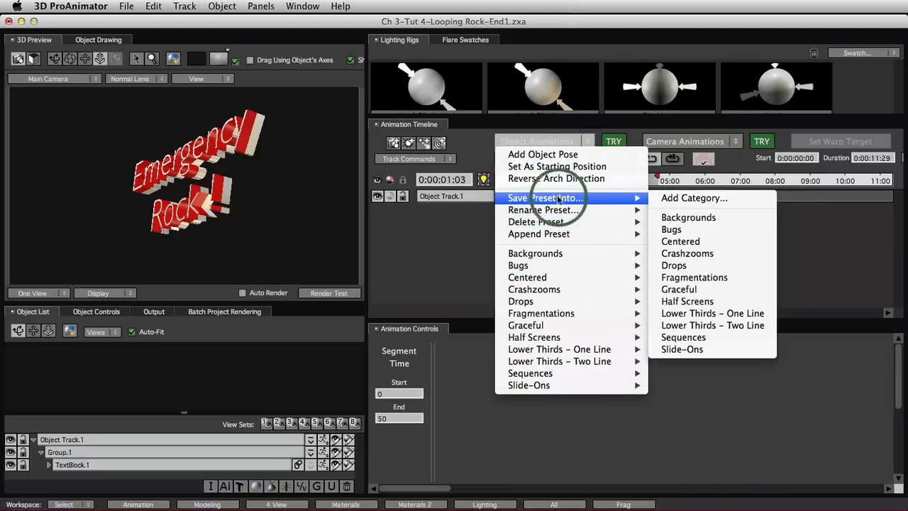
pyautogui.click(470, 231)
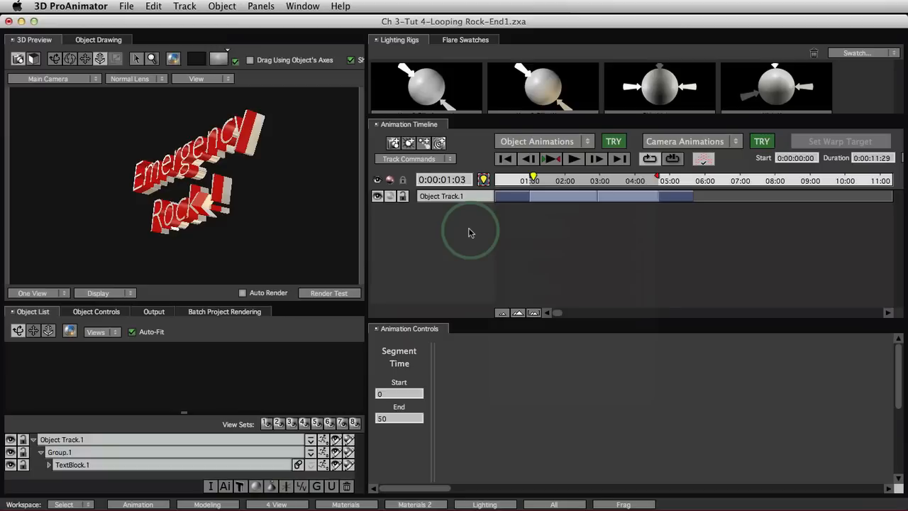